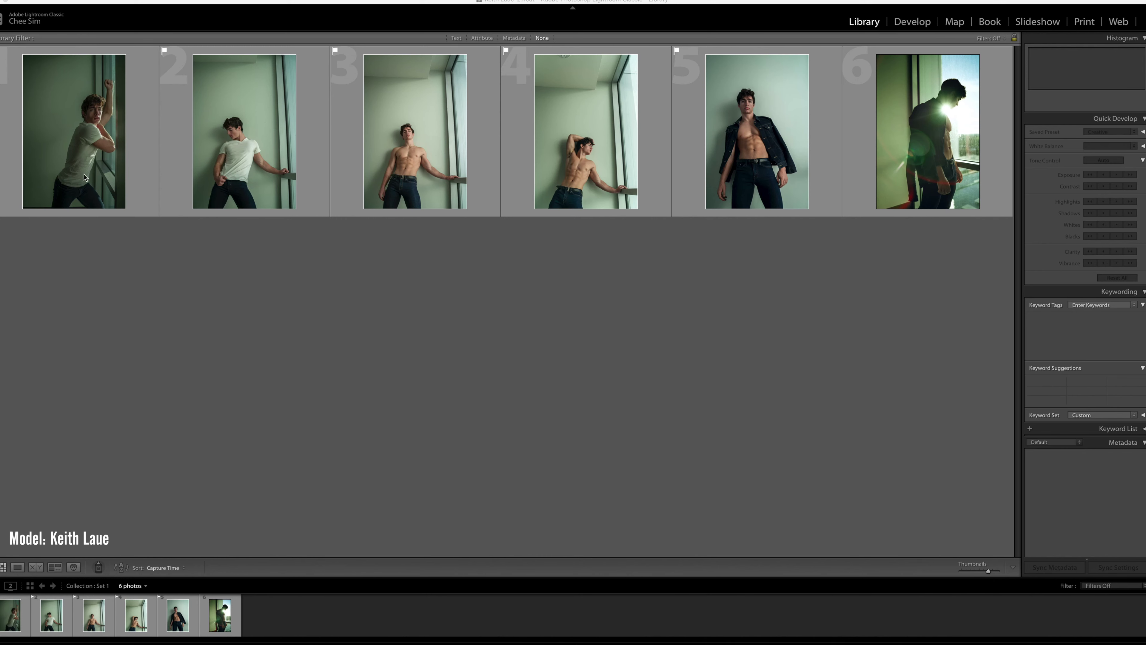
- Open the first portrait in the Develop module
{"action": "double_click", "coordinate": [96, 171]}
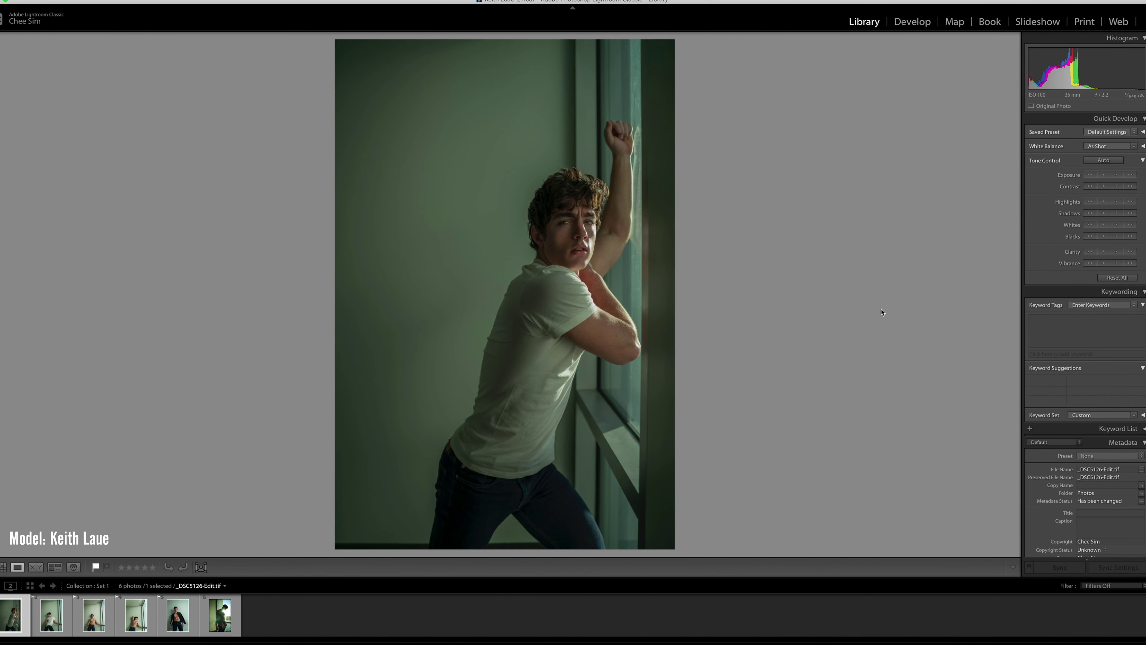
{"action": "key", "text": "d"}
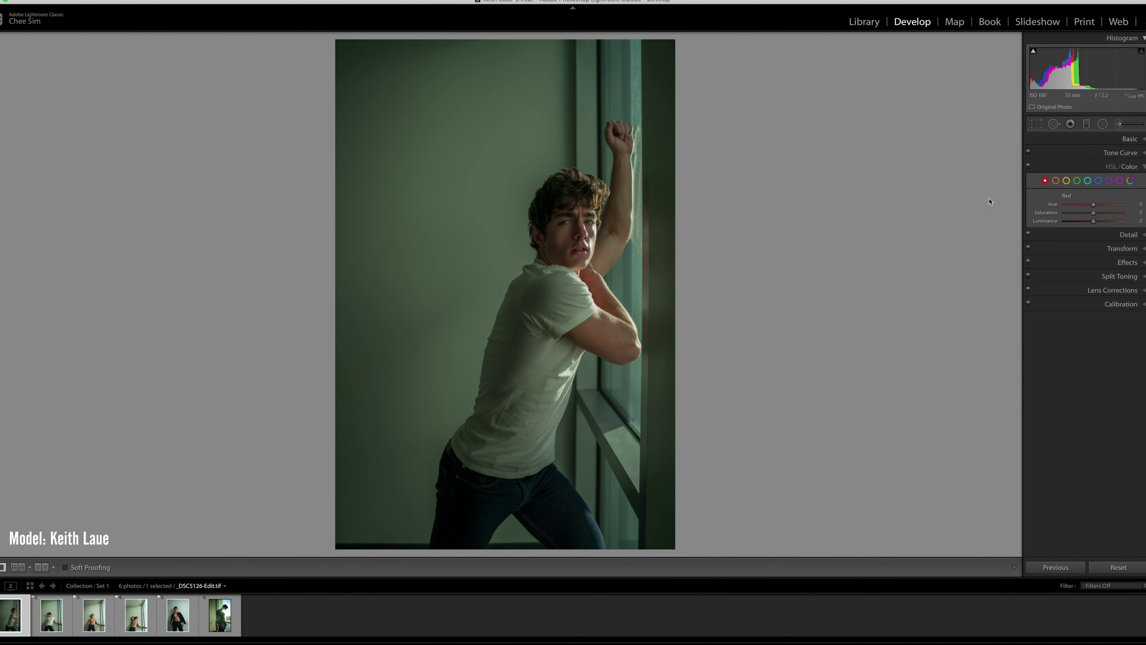
{"action": "key", "text": "r"}
{"action": "key", "text": "r"}
- Set exposure to +1.00, highlights to −19 and whites to −14
{"action": "left_click_drag", "start_coordinate": [1091, 231], "coordinate": [1096, 231]}
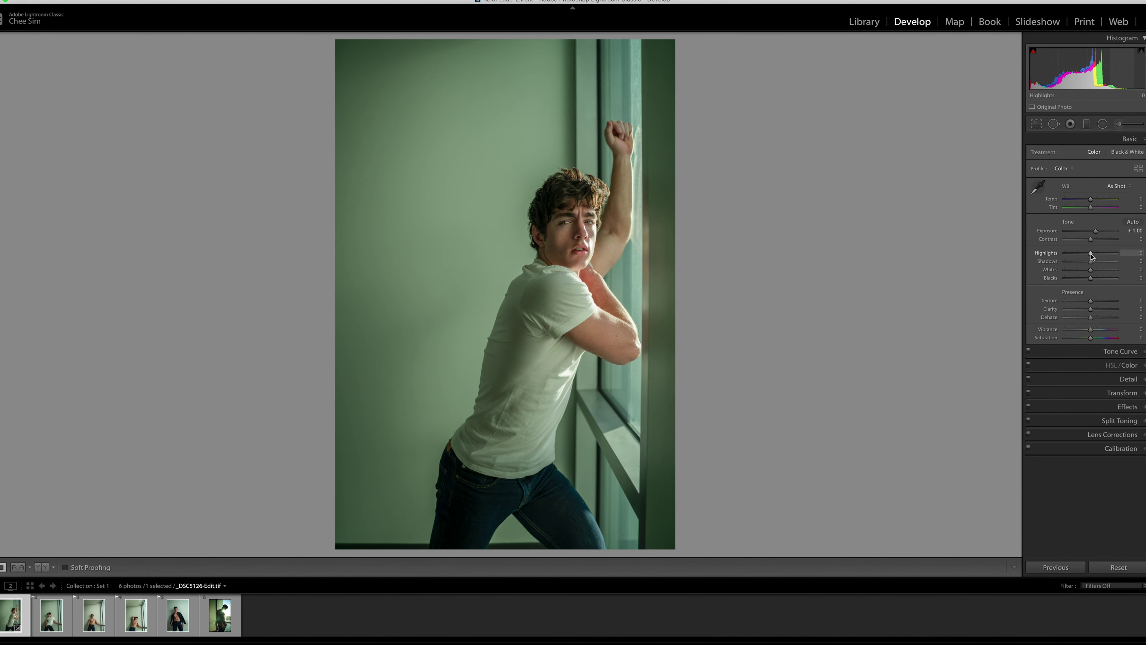
{"action": "scroll", "coordinate": [1092, 257], "scroll_direction": "down", "scroll_amount": 2}
{"action": "scroll", "coordinate": [1092, 256], "scroll_direction": "down", "scroll_amount": 2}
{"action": "scroll", "coordinate": [1092, 256], "scroll_direction": "down", "scroll_amount": 2}
{"action": "scroll", "coordinate": [1092, 256], "scroll_direction": "down", "scroll_amount": 2}
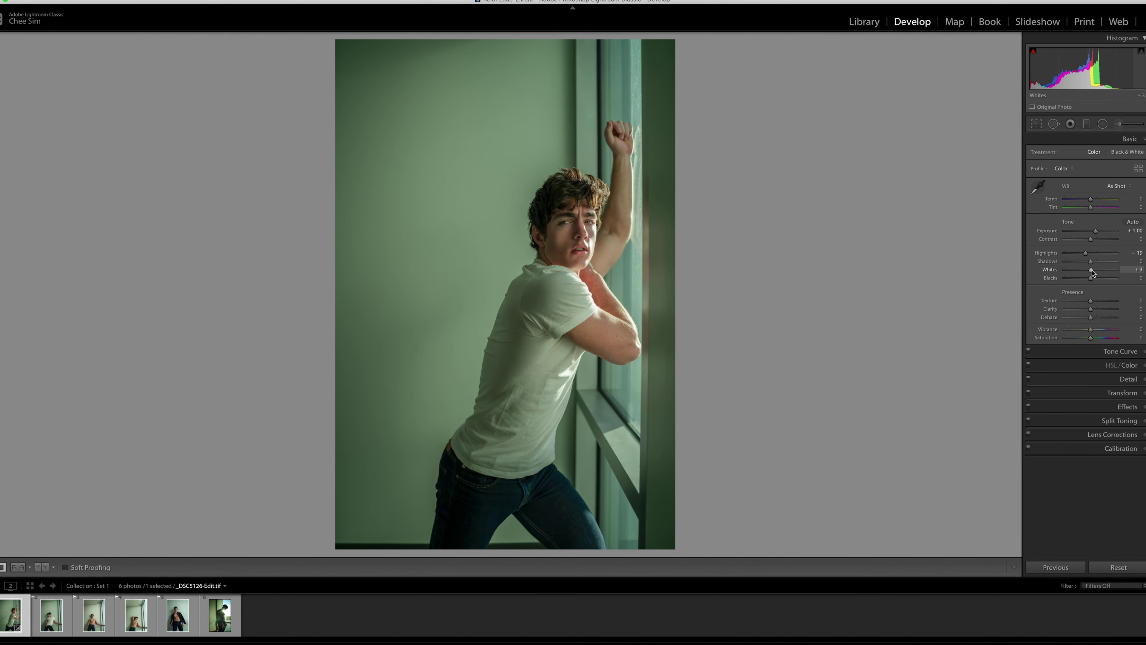
{"action": "left_click_drag", "start_coordinate": [1092, 271], "coordinate": [1087, 271]}
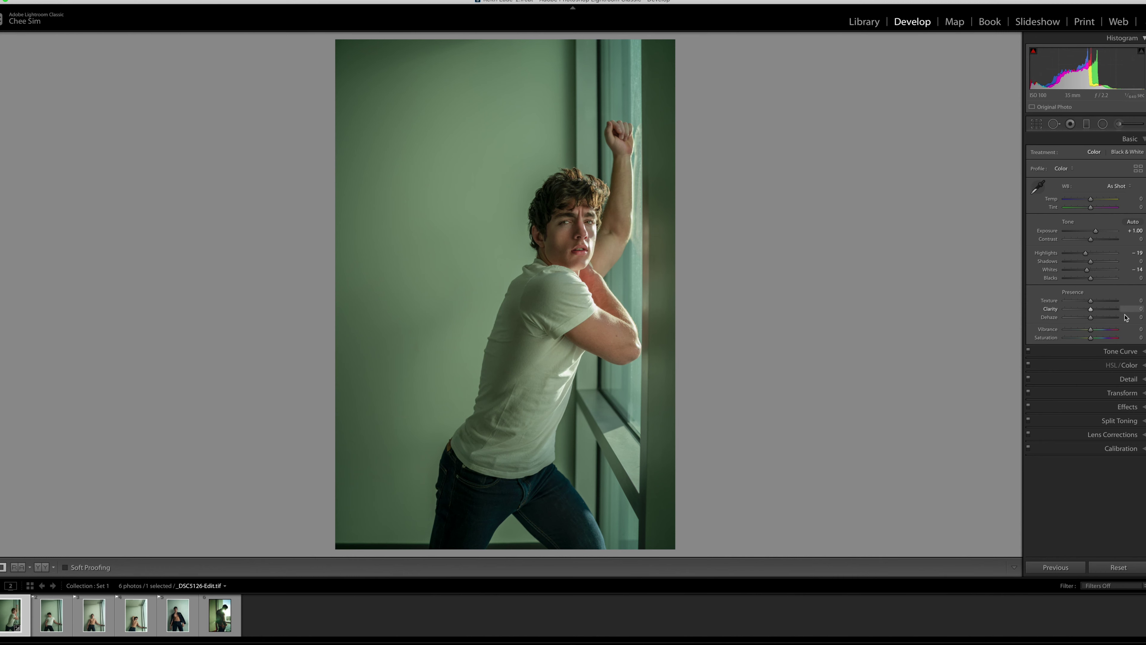
- Nudge the upper midtone curve point, lower the white end, lift the black point and adjust shadows
{"action": "left_click", "coordinate": [1126, 352]}
{"action": "left_click_drag", "start_coordinate": [1111, 199], "coordinate": [1112, 197]}
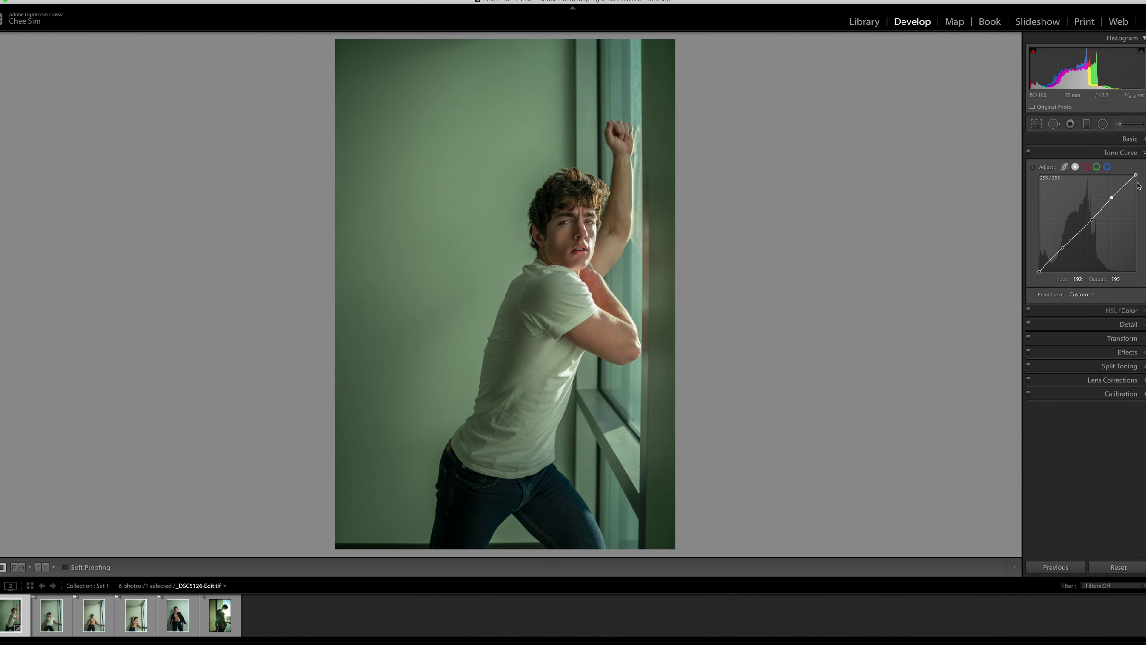
{"action": "key", "text": "z"}
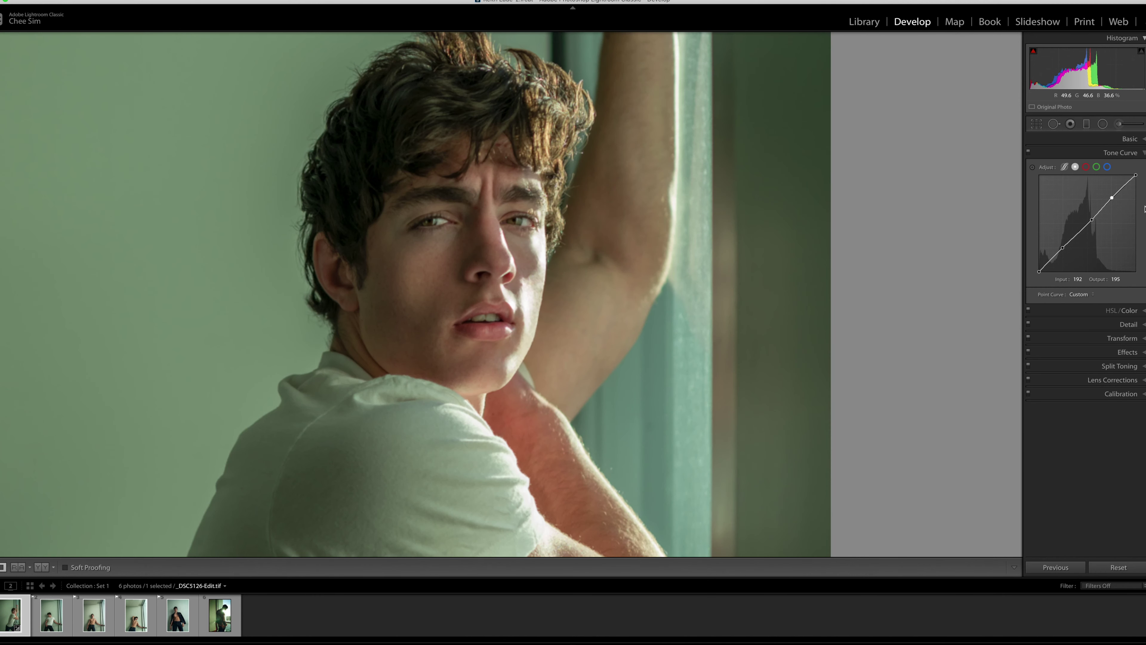
{"action": "mouse_move", "coordinate": [1136, 176]}
{"action": "left_mouse_down"}
{"action": "mouse_move", "coordinate": [1145, 184]}
{"action": "mouse_move", "coordinate": [1136, 182]}
{"action": "left_mouse_up"}
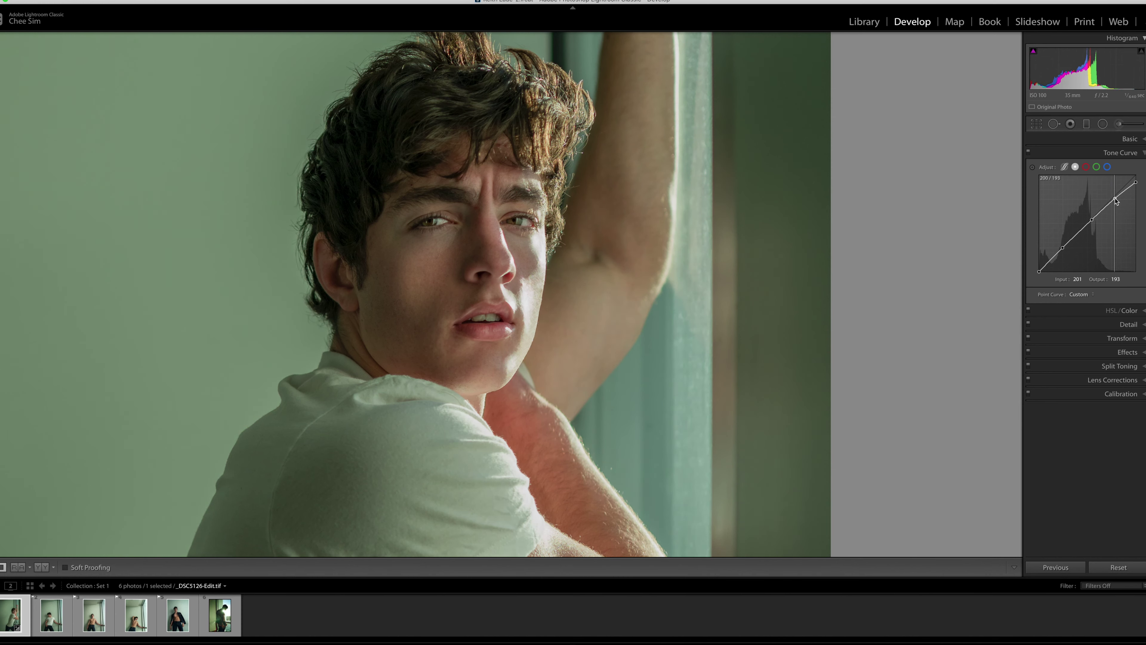
{"action": "left_click_drag", "start_coordinate": [1113, 198], "coordinate": [1114, 198]}
{"action": "left_click", "coordinate": [693, 310]}
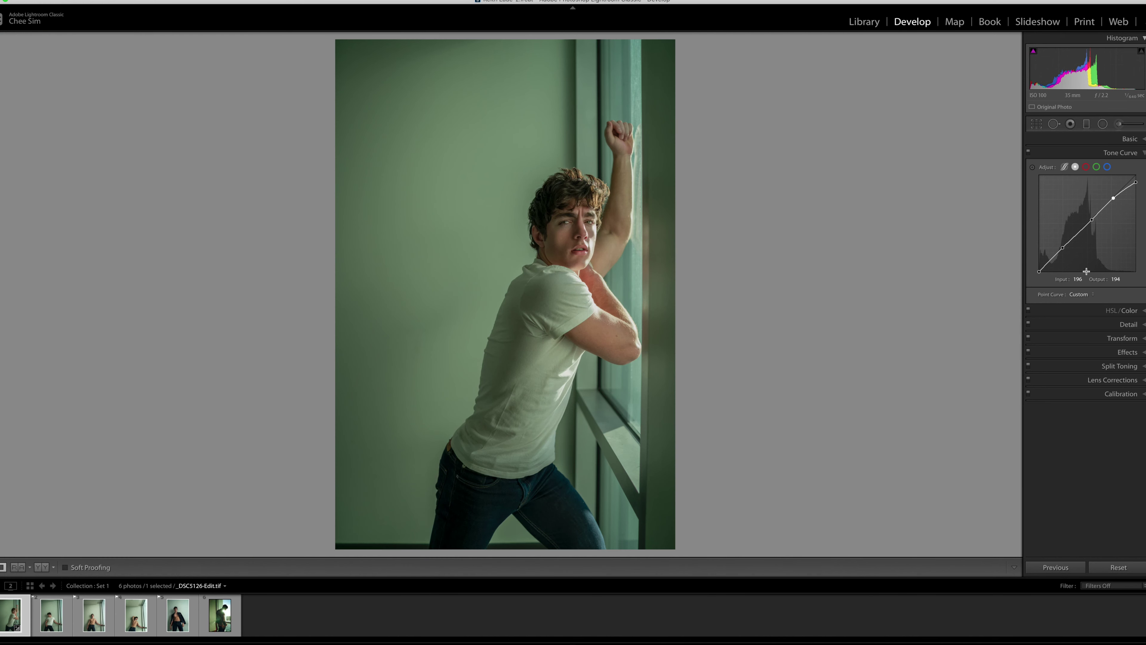
{"action": "mouse_move", "coordinate": [1040, 271]}
{"action": "left_click_drag", "start_coordinate": [1038, 272], "coordinate": [1052, 260]}
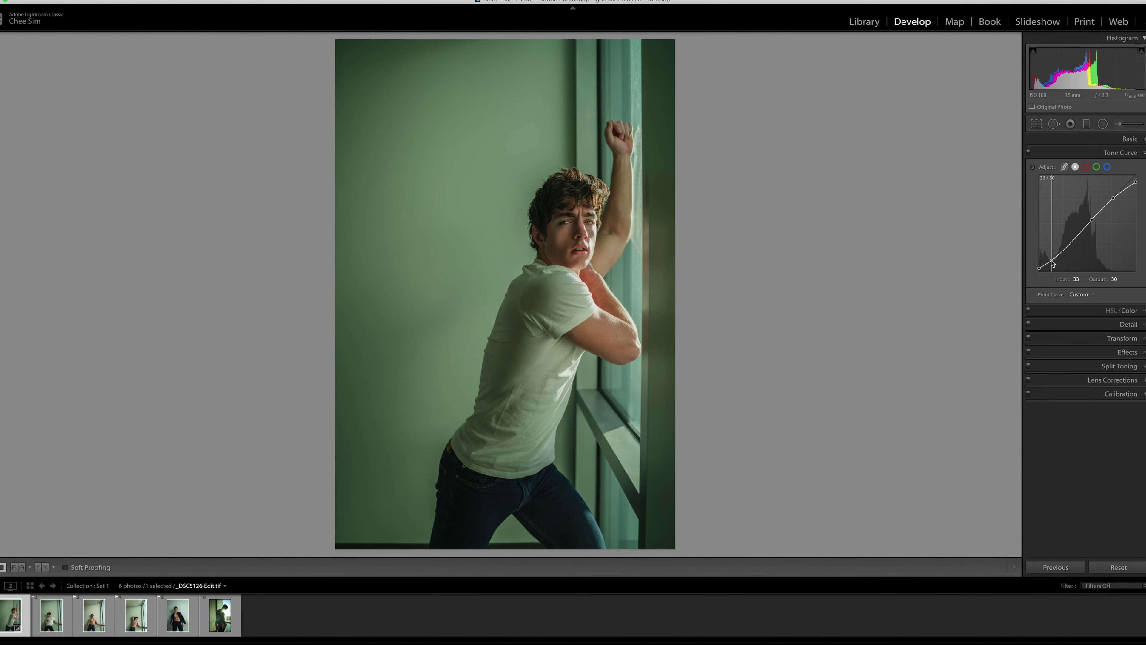
{"action": "left_click_drag", "start_coordinate": [1052, 262], "coordinate": [1050, 261]}
{"action": "left_click", "coordinate": [1120, 397]}
- Set calibration shadows tint to −5 and red primary hue to −3
{"action": "key", "text": "z"}
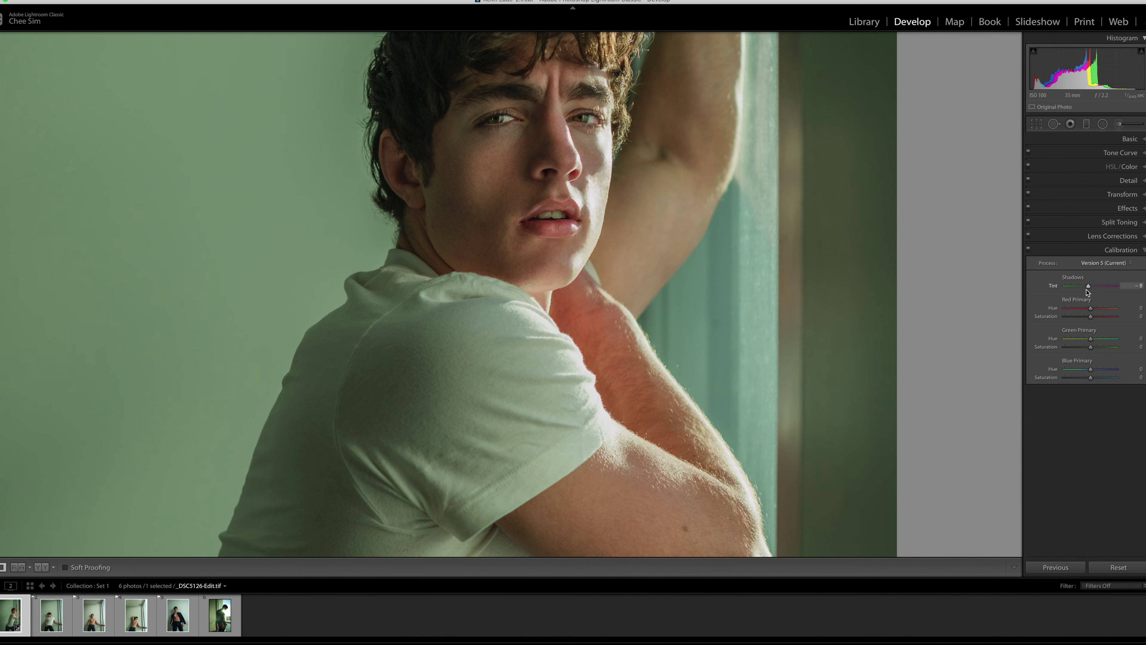
{"action": "left_click", "coordinate": [1132, 288]}
{"action": "key", "text": "Return"}
{"action": "left_click", "coordinate": [1132, 308]}
{"action": "type", "text": "-3"}
{"action": "key", "text": "Return"}
- Shift green primary hue to −10 and blue primary hue to −25
{"action": "left_click", "coordinate": [788, 312]}
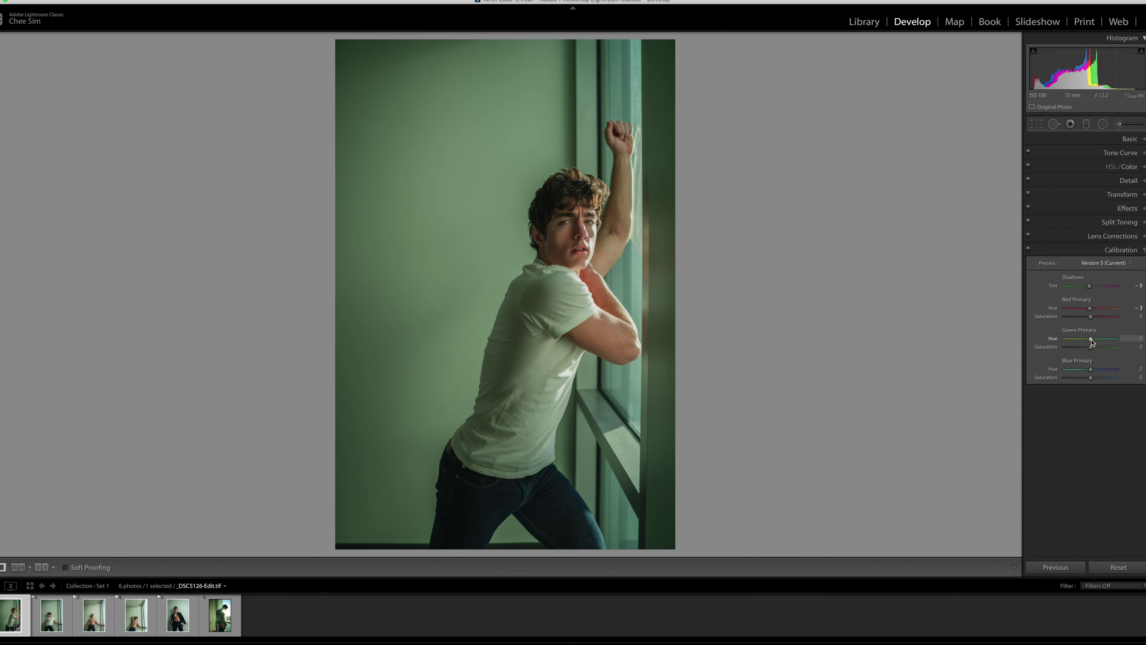
{"action": "left_click_drag", "start_coordinate": [1091, 339], "coordinate": [1090, 343]}
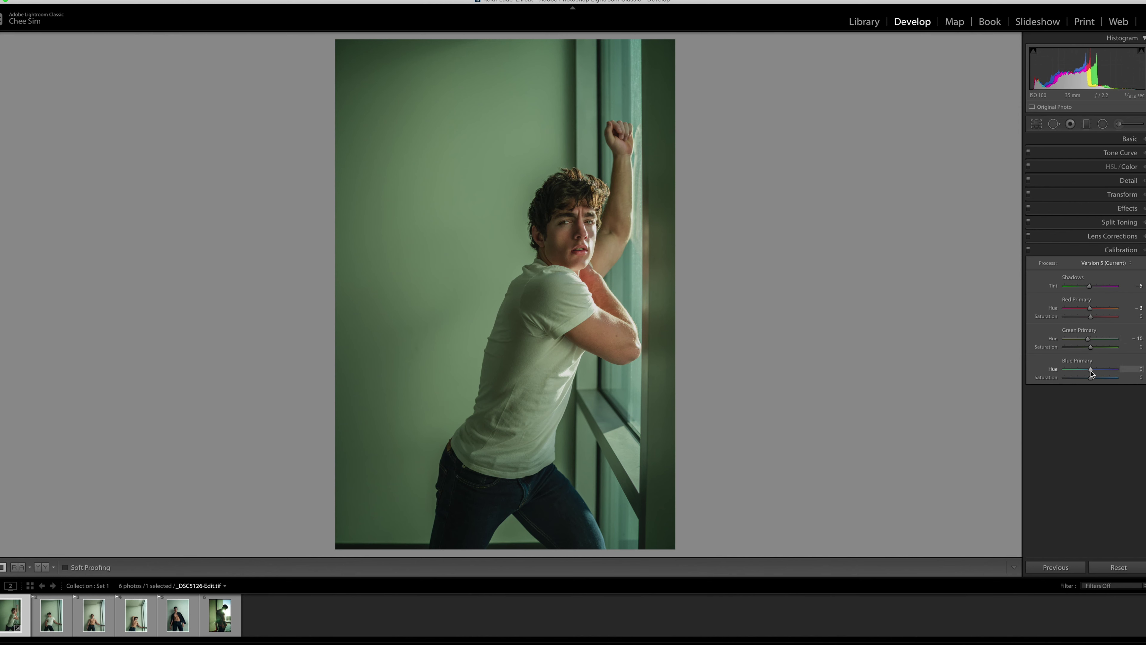
{"action": "left_click_drag", "start_coordinate": [1092, 371], "coordinate": [1084, 370]}
{"action": "left_click_drag", "start_coordinate": [1085, 370], "coordinate": [1087, 370]}
{"action": "left_click", "coordinate": [1136, 168]}
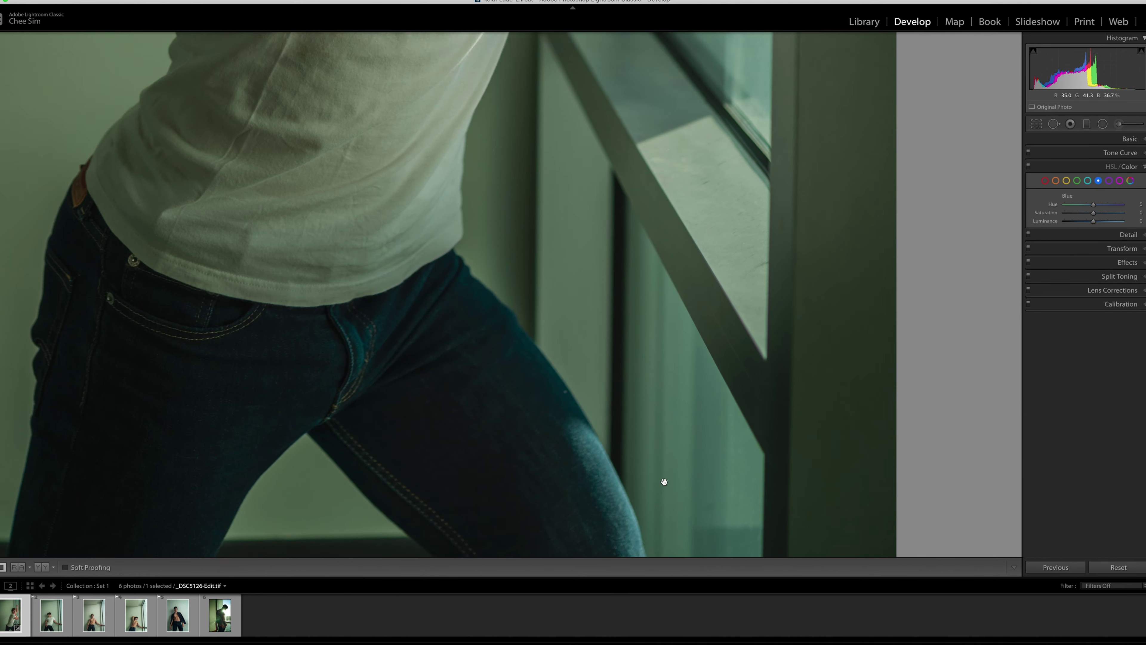
- Shift the blue hue to +45 and darken blue luminance to −24
{"action": "left_click", "coordinate": [632, 496]}
{"action": "left_click_drag", "start_coordinate": [1093, 206], "coordinate": [1101, 204]}
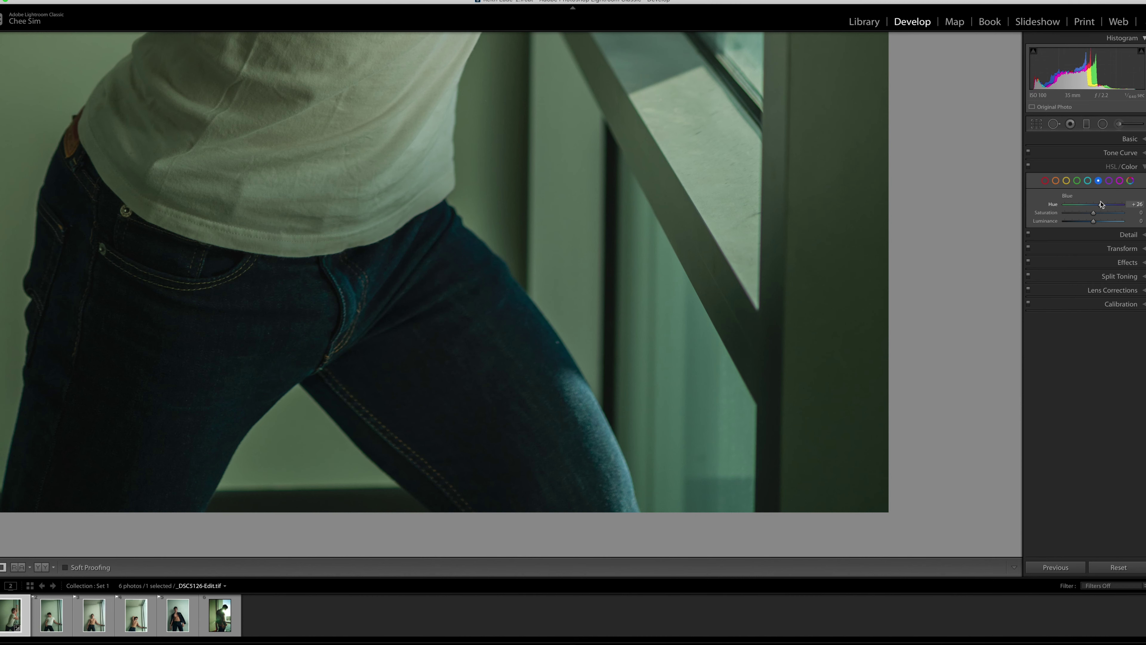
{"action": "left_click_drag", "start_coordinate": [1093, 221], "coordinate": [1087, 224]}
{"action": "left_click", "coordinate": [726, 274]}
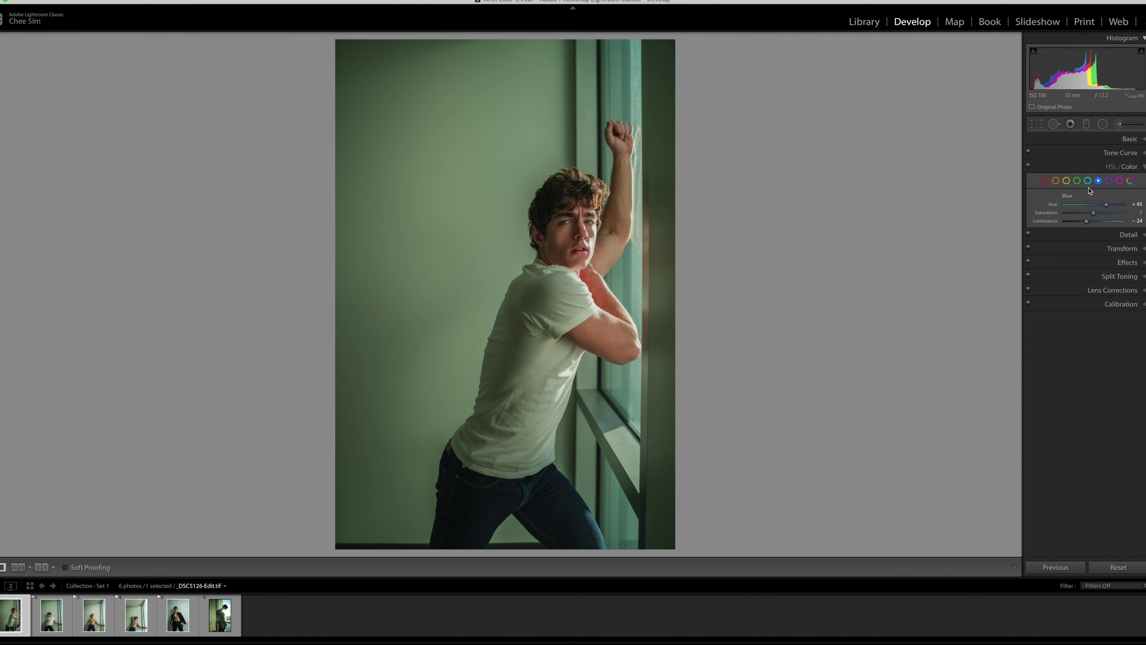
- Darken the orange skin tones' luminance, slightly nudging orange saturation
{"action": "left_click", "coordinate": [1045, 180]}
{"action": "key", "text": "z"}
{"action": "left_click", "coordinate": [1056, 180]}
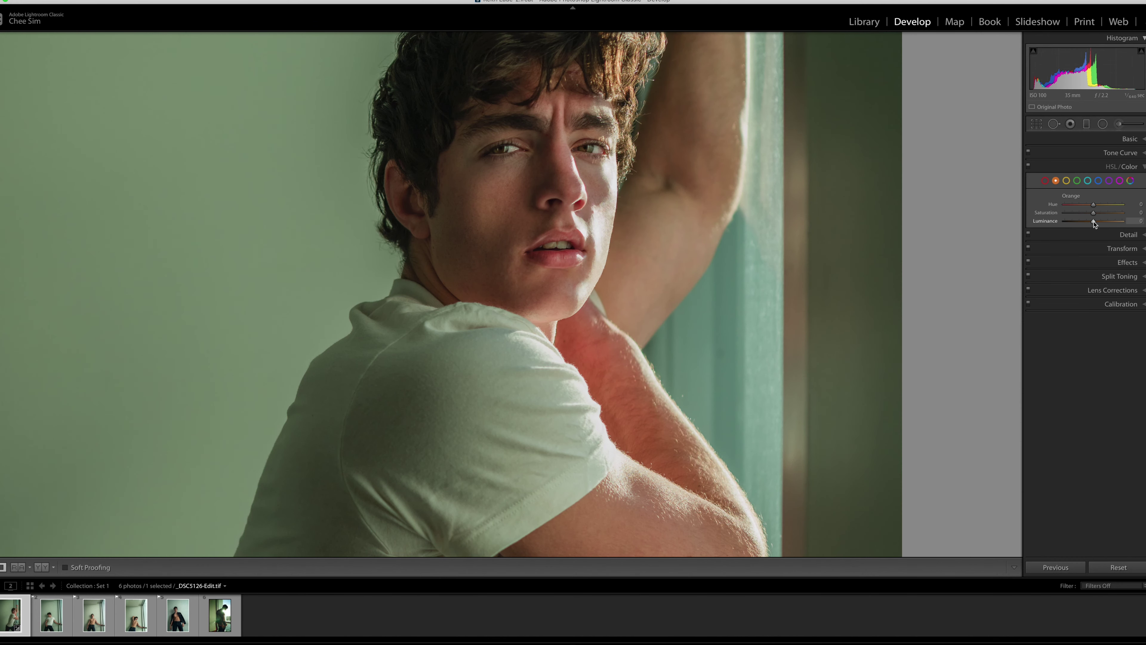
{"action": "left_click_drag", "start_coordinate": [1096, 222], "coordinate": [1091, 222]}
{"action": "left_click_drag", "start_coordinate": [1092, 215], "coordinate": [1093, 214]}
{"action": "left_click", "coordinate": [1045, 181]}
{"action": "left_click", "coordinate": [1067, 181]}
{"action": "left_click", "coordinate": [900, 261]}
- Mute and darken the greens, then darken the aqua window tones
{"action": "left_click", "coordinate": [1077, 181]}
{"action": "mouse_move", "coordinate": [1093, 221]}
{"action": "left_mouse_down"}
{"action": "mouse_move", "coordinate": [1104, 207]}
{"action": "mouse_move", "coordinate": [1084, 213]}
{"action": "left_mouse_up"}
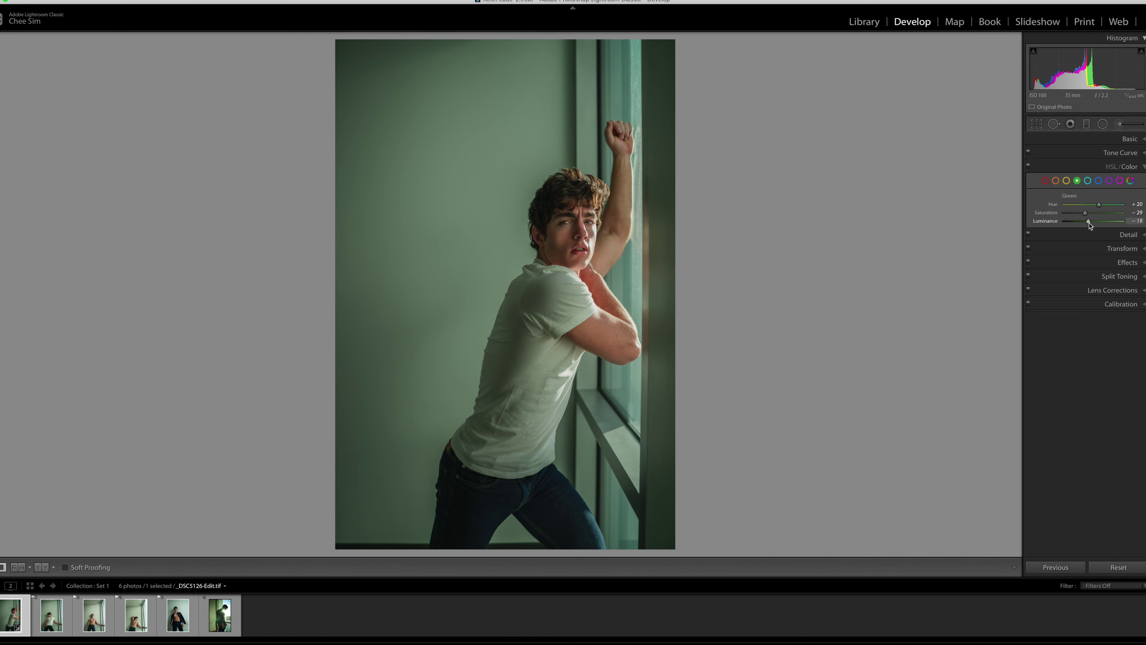
{"action": "left_click", "coordinate": [1088, 181]}
{"action": "left_click_drag", "start_coordinate": [1085, 222], "coordinate": [1108, 222]}
{"action": "mouse_move", "coordinate": [1101, 225]}
{"action": "left_mouse_down"}
{"action": "mouse_move", "coordinate": [1062, 229]}
{"action": "mouse_move", "coordinate": [1085, 222]}
{"action": "left_mouse_up"}
{"action": "left_click", "coordinate": [1109, 180]}
- Desaturate magentas to −16 and add a shoulder radial filter with Temp −13, Tint −37
{"action": "left_click_drag", "start_coordinate": [1094, 221], "coordinate": [1088, 213]}
{"action": "double_click", "coordinate": [1051, 222]}
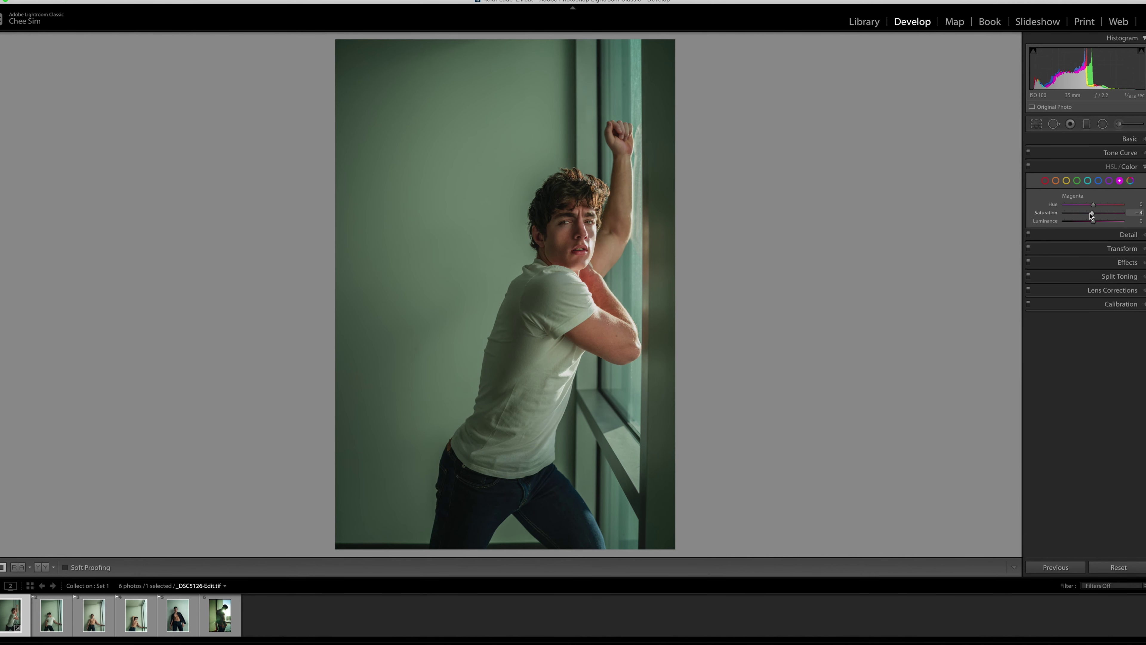
{"action": "left_click", "coordinate": [1102, 124]}
{"action": "left_click_drag", "start_coordinate": [609, 303], "coordinate": [629, 274]}
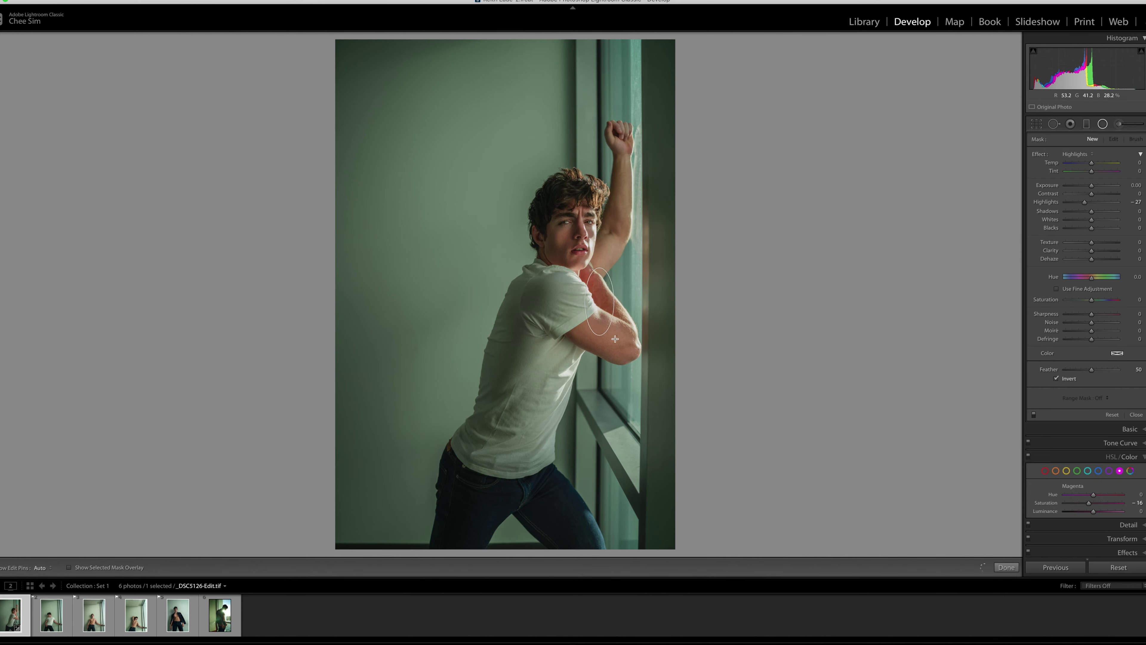
{"action": "mouse_move", "coordinate": [617, 294]}
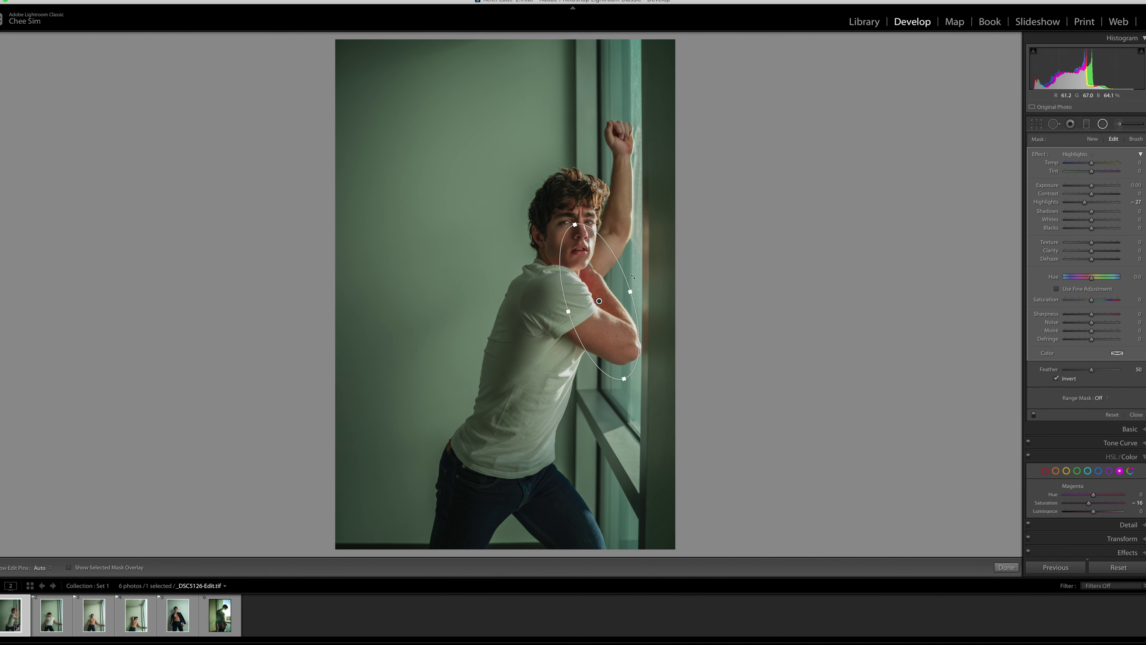
{"action": "double_click", "coordinate": [1045, 202]}
{"action": "left_click_drag", "start_coordinate": [1091, 171], "coordinate": [1089, 174]}
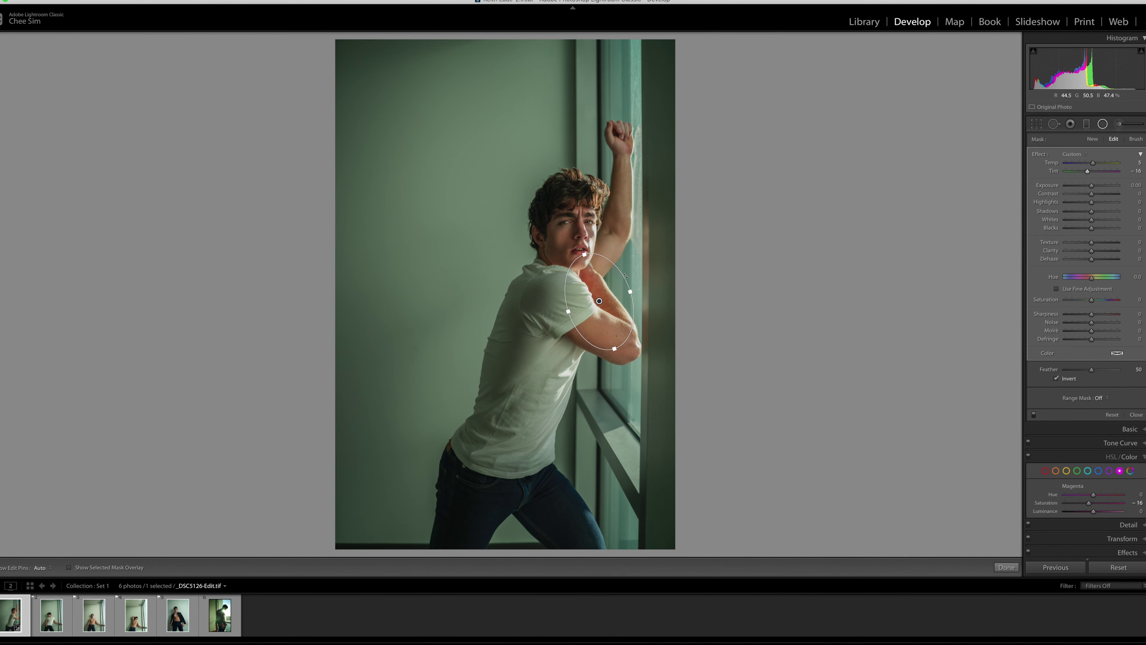
{"action": "left_click_drag", "start_coordinate": [618, 294], "coordinate": [612, 277]}
{"action": "left_click_drag", "start_coordinate": [1091, 164], "coordinate": [1092, 164]}
{"action": "left_click_drag", "start_coordinate": [1091, 165], "coordinate": [1091, 166]}
- Brush-erase the mask's edge over the shoulder and finish the local adjustment
{"action": "left_click", "coordinate": [1136, 139]}
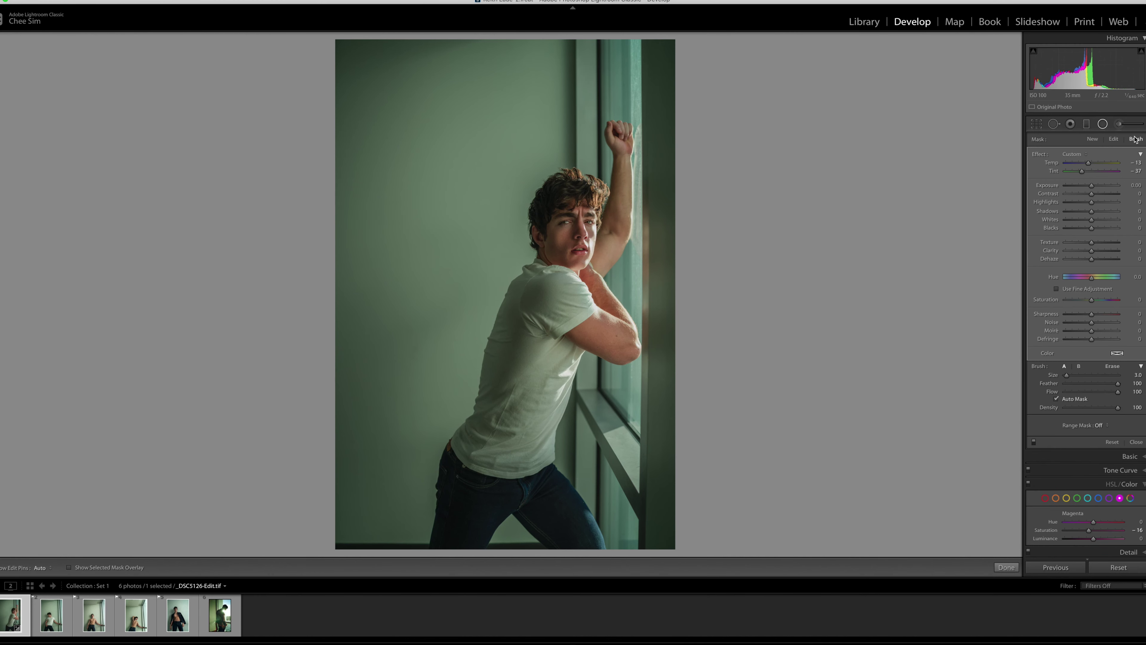
{"action": "left_click", "coordinate": [129, 570]}
{"action": "key", "text": "alt"}
{"action": "scroll", "coordinate": [567, 313], "scroll_direction": "down", "scroll_amount": 5}
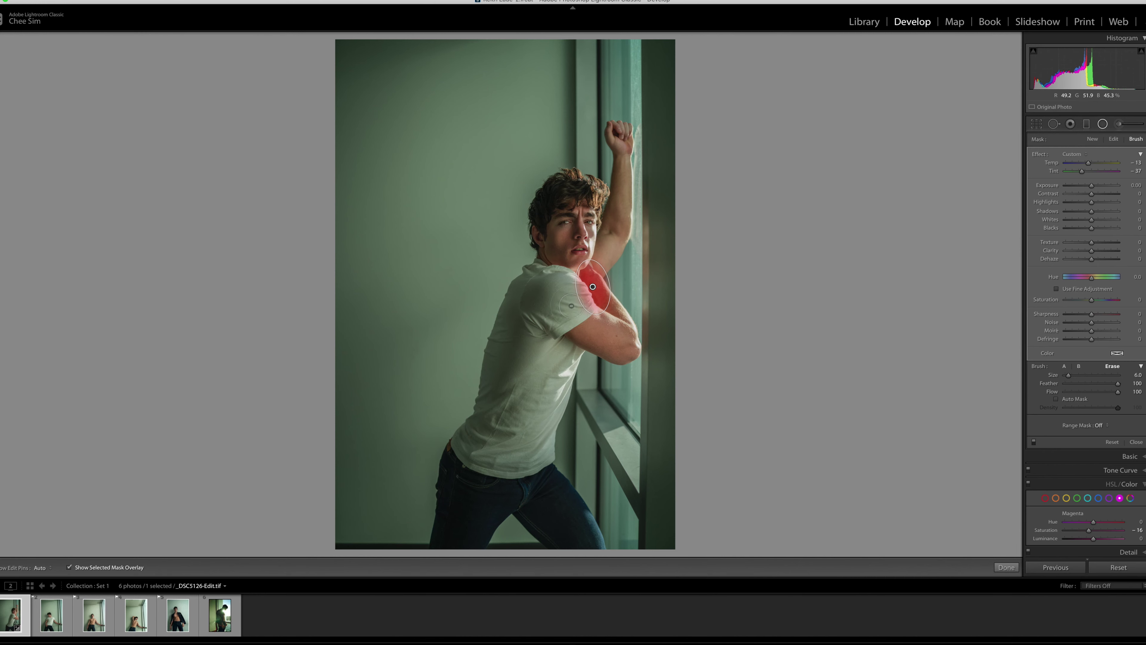
{"action": "key", "text": "h"}
{"action": "left_click_drag", "start_coordinate": [586, 316], "coordinate": [576, 298]}
{"action": "key", "text": "h"}
{"action": "key", "text": "o"}
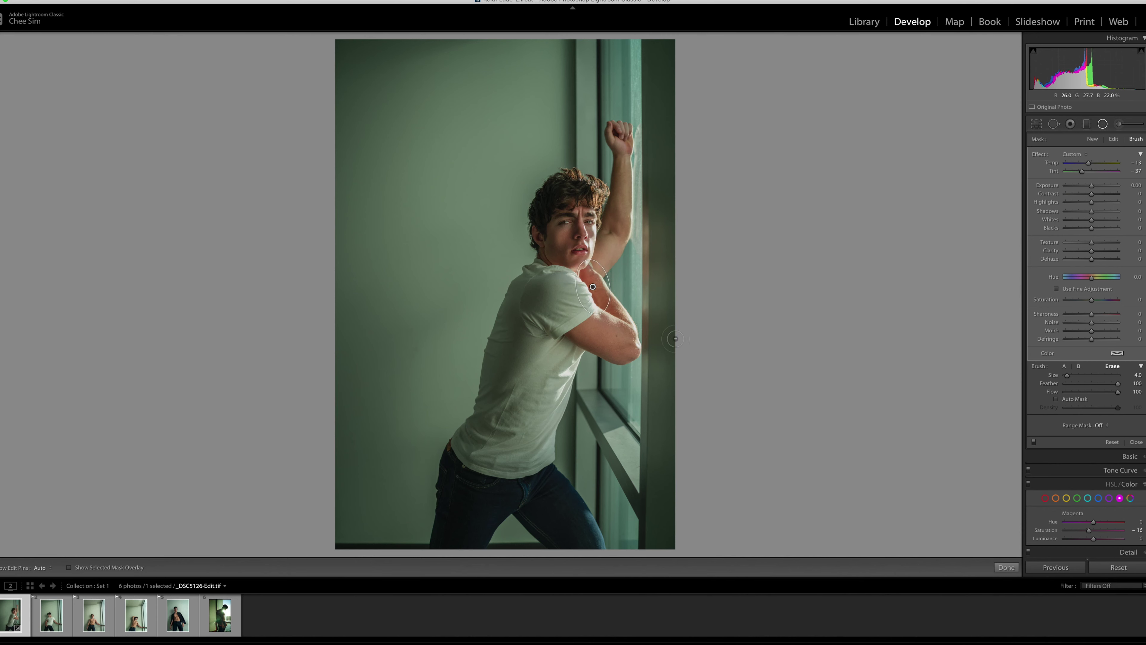
{"action": "scroll", "coordinate": [632, 317], "scroll_direction": "up", "scroll_amount": 3}
{"action": "key", "text": "h"}
{"action": "left_click", "coordinate": [1007, 567]}
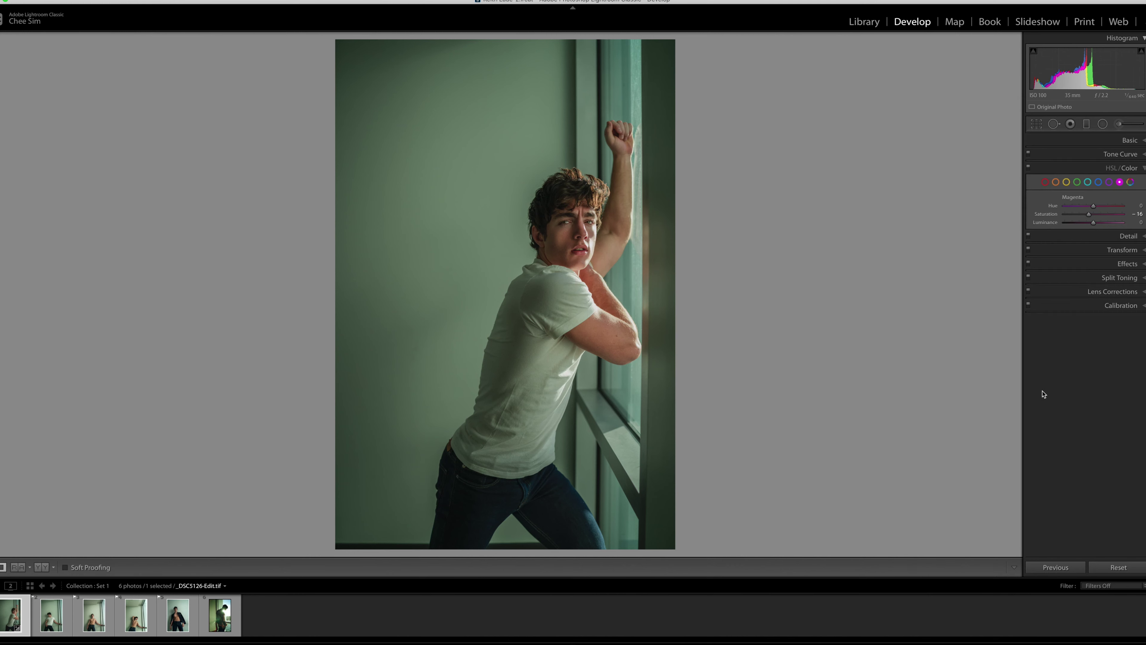
- Crop the portrait slightly inward on all sides, tightening the top-left corner, and apply it
{"action": "left_click", "coordinate": [1101, 140]}
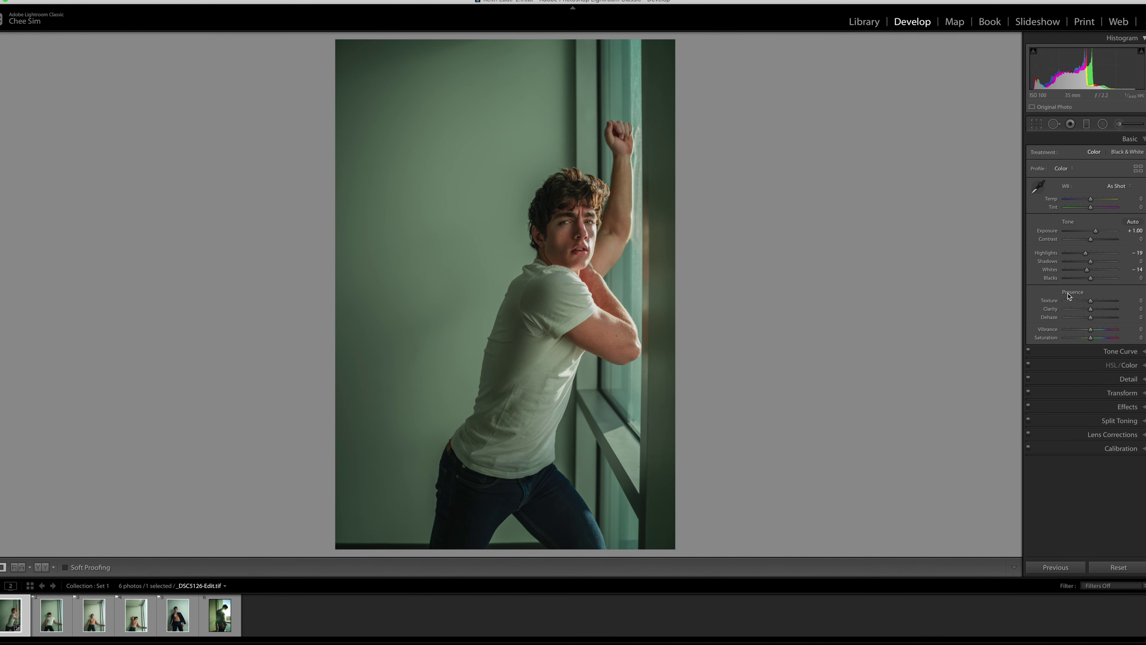
{"action": "left_click", "coordinate": [1037, 123]}
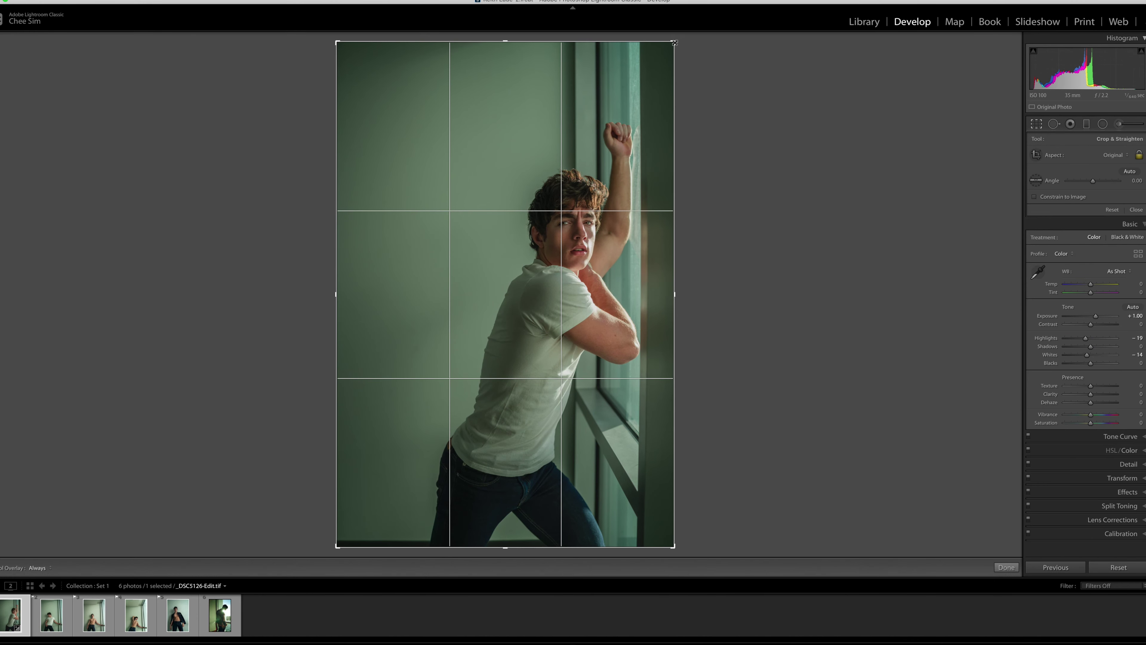
{"action": "left_click_drag", "start_coordinate": [337, 42], "coordinate": [365, 82]}
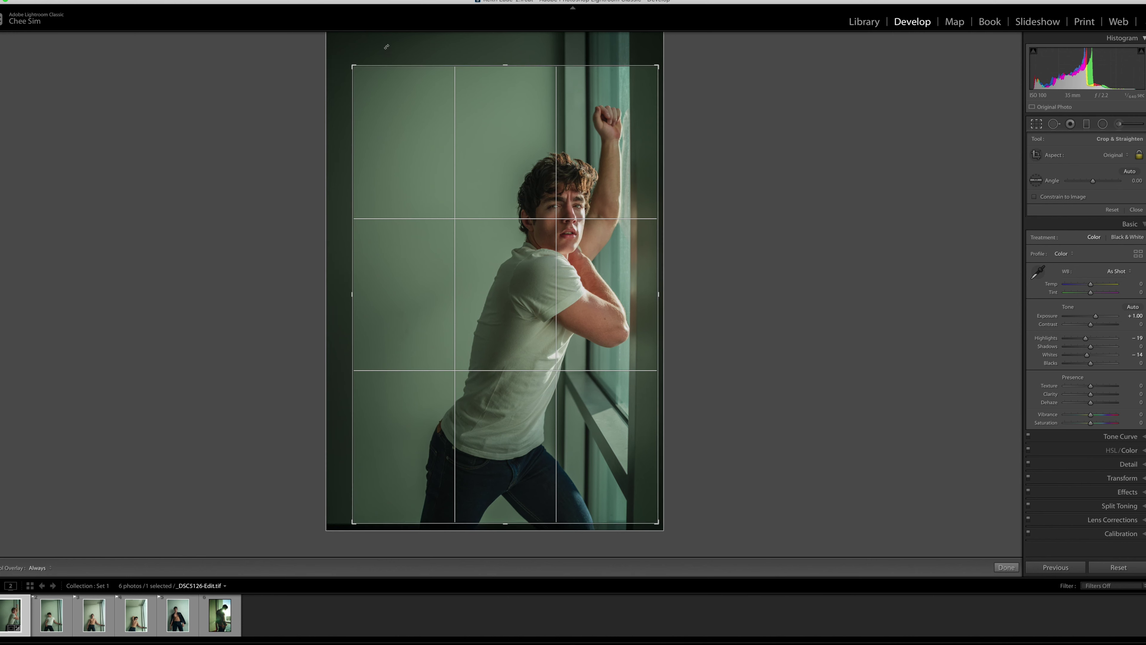
{"action": "key", "text": "o"}
{"action": "key", "text": "o"}
{"action": "key", "text": "o"}
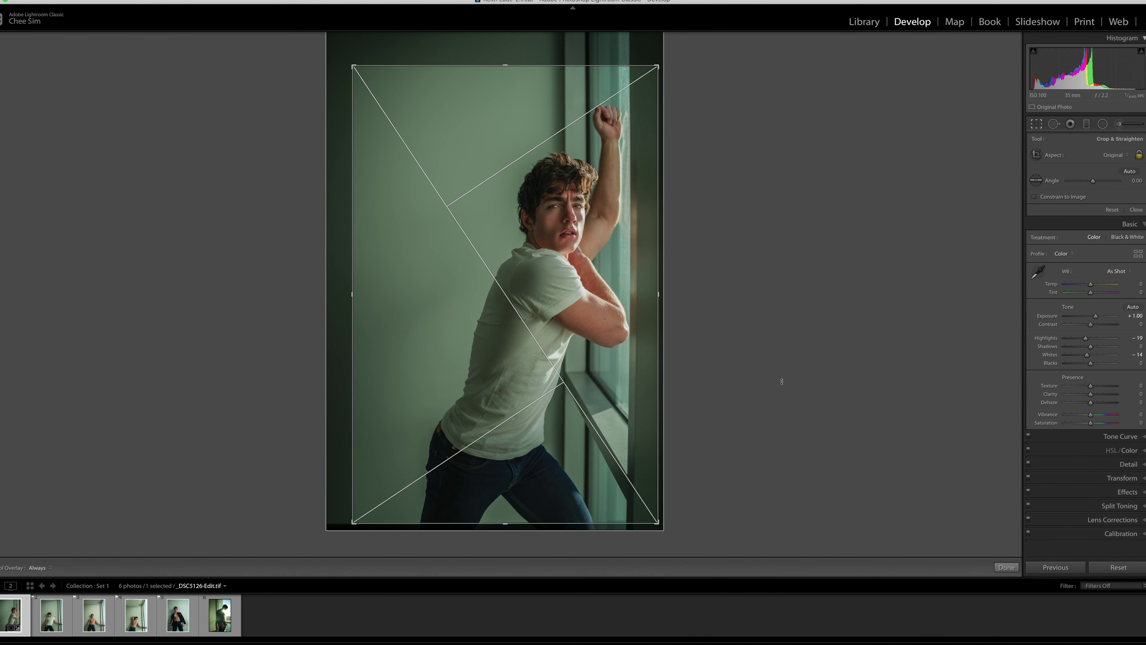
{"action": "left_click_drag", "start_coordinate": [354, 67], "coordinate": [357, 69]}
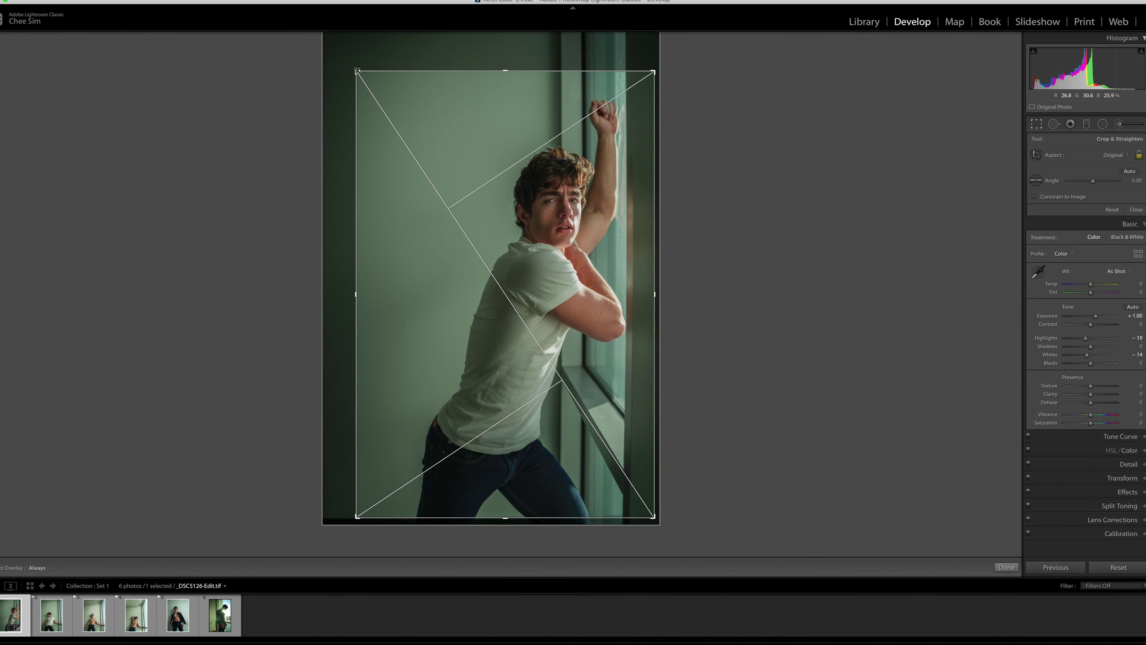
{"action": "key", "text": "o"}
{"action": "key", "text": "o"}
{"action": "key", "text": "o"}
{"action": "key", "text": "o"}
{"action": "key", "text": "o"}
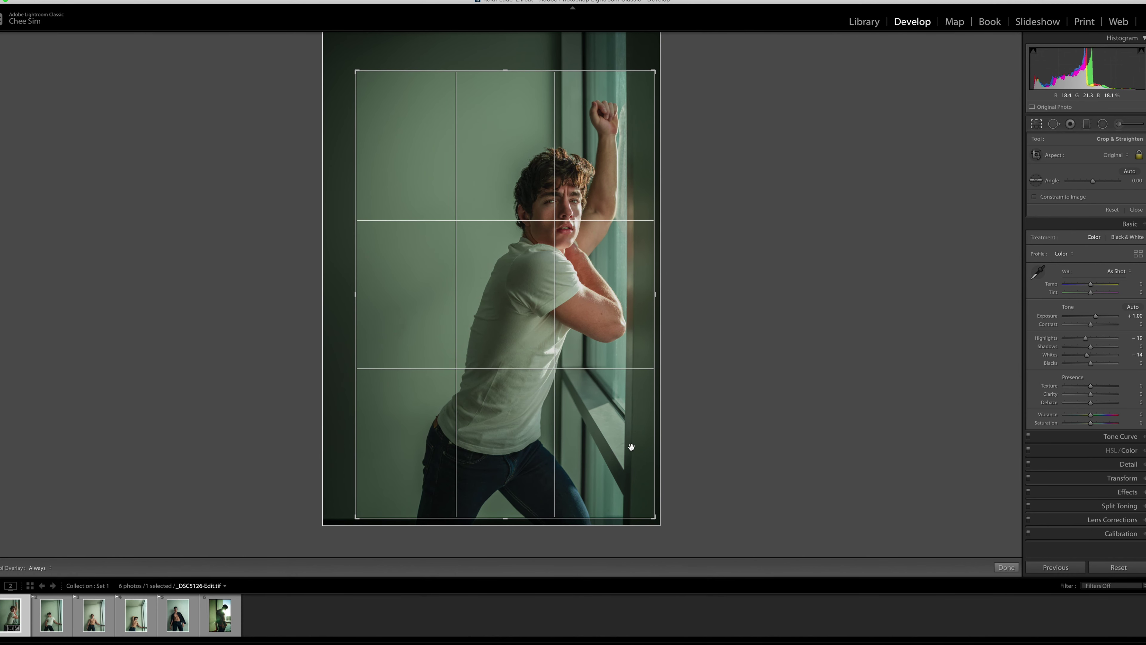
{"action": "key", "text": "Return"}
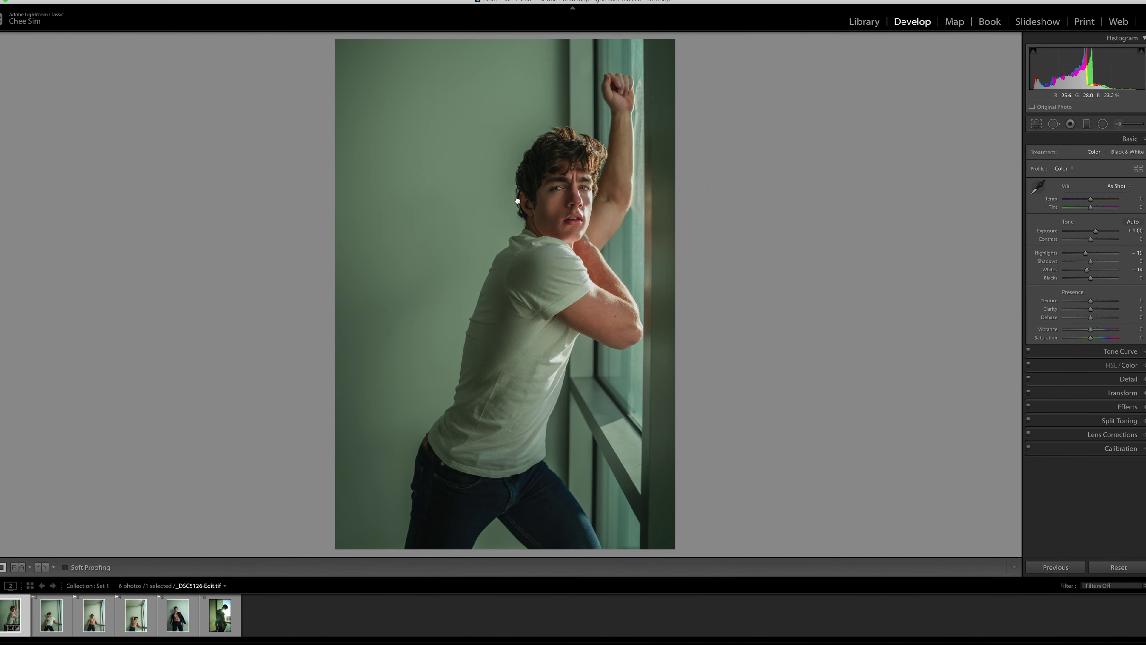
- Add a rotated radial adjustment around the man's face
{"action": "left_click", "coordinate": [518, 178]}
{"action": "key", "text": "shift+m"}
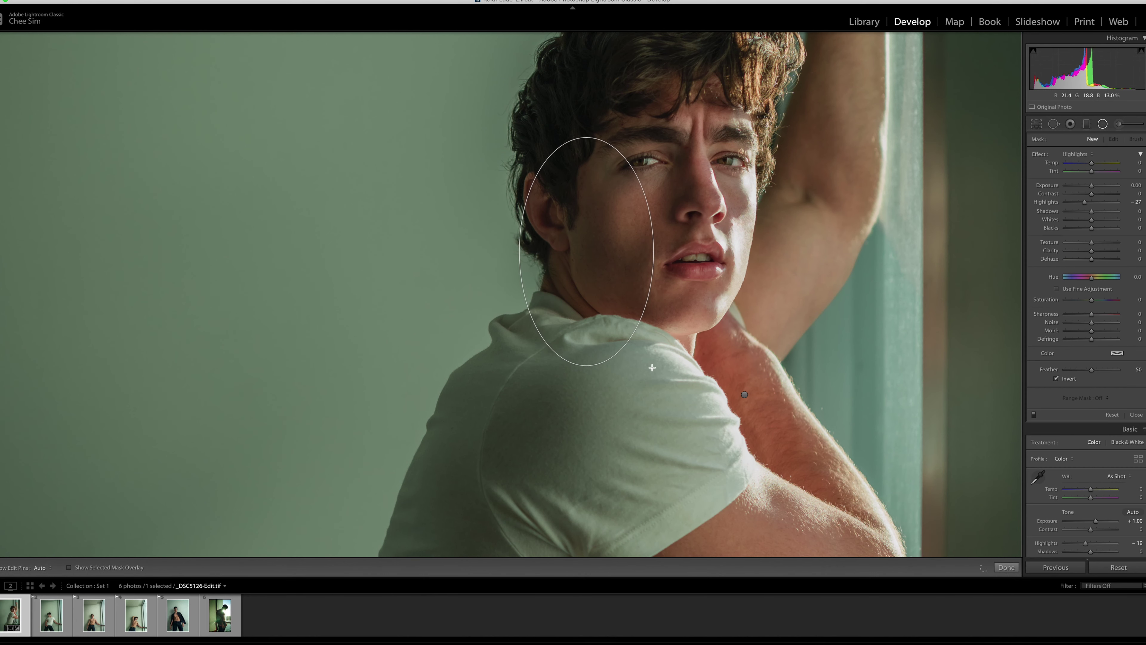
{"action": "left_click_drag", "start_coordinate": [586, 252], "coordinate": [655, 366]}
{"action": "mouse_move", "coordinate": [659, 253]}
{"action": "left_mouse_down"}
{"action": "mouse_move", "coordinate": [686, 220]}
{"action": "mouse_move", "coordinate": [655, 200]}
{"action": "left_mouse_up"}
{"action": "double_click", "coordinate": [1085, 202]}
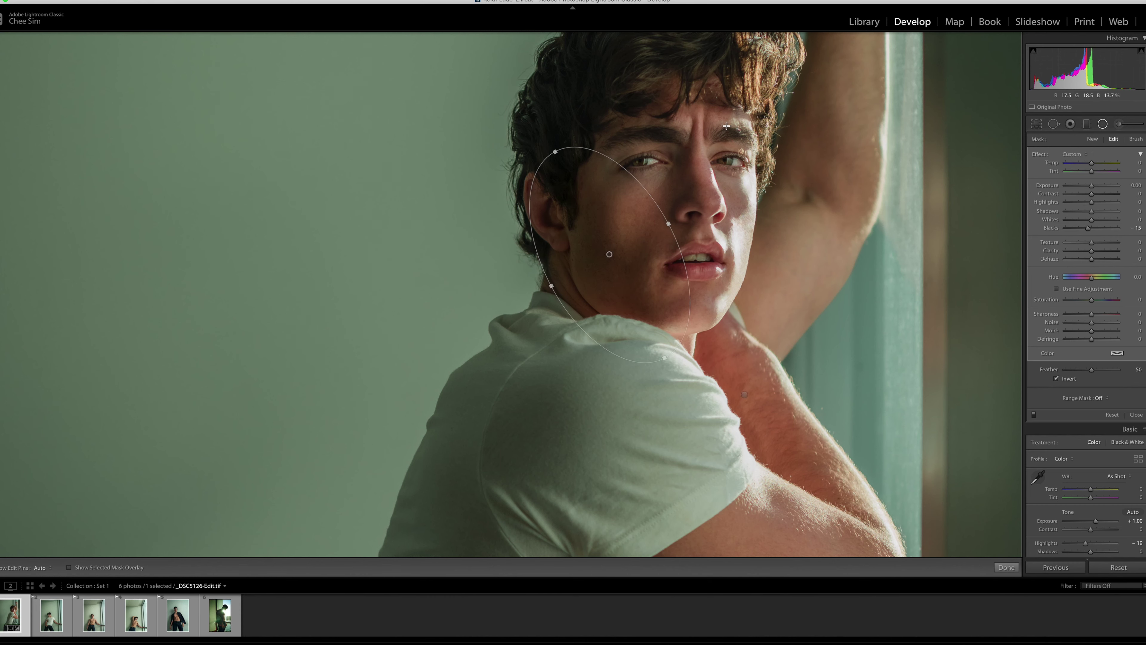
{"action": "left_click", "coordinate": [1006, 567]}
{"action": "left_click", "coordinate": [655, 302]}
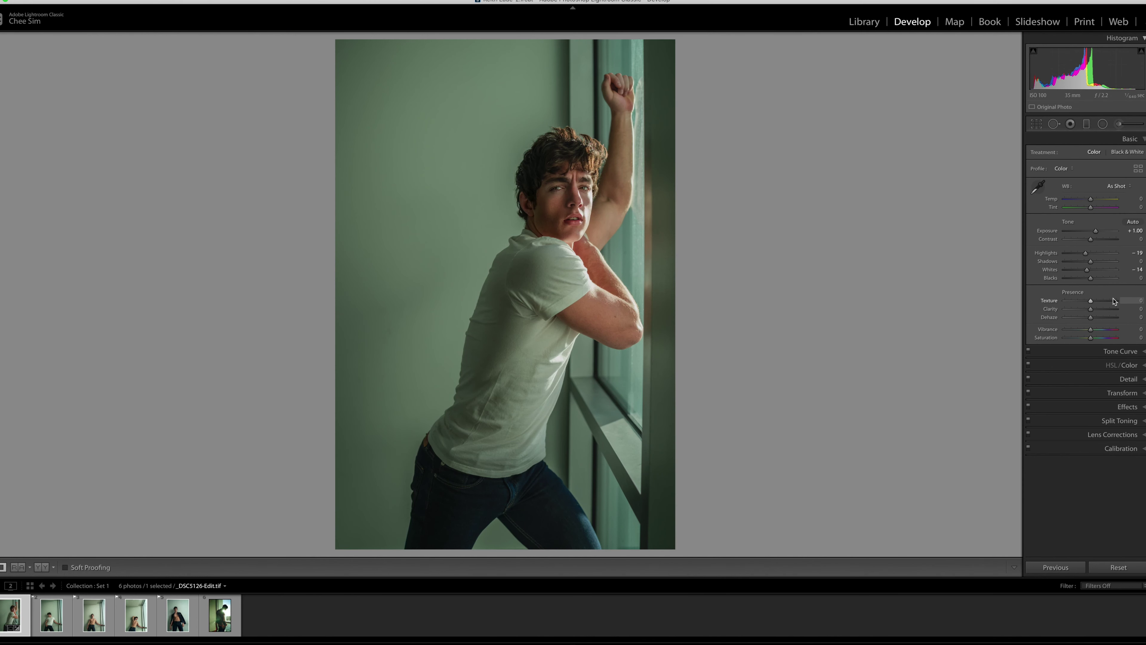
- Add a diagonal radial adjustment over the torso with Whites 14 and Blacks −14
{"action": "left_click", "coordinate": [1102, 123]}
{"action": "mouse_move", "coordinate": [515, 363]}
{"action": "left_mouse_down"}
{"action": "mouse_move", "coordinate": [465, 474]}
{"action": "mouse_move", "coordinate": [440, 490]}
{"action": "left_mouse_up"}
{"action": "left_click_drag", "start_coordinate": [582, 347], "coordinate": [575, 385]}
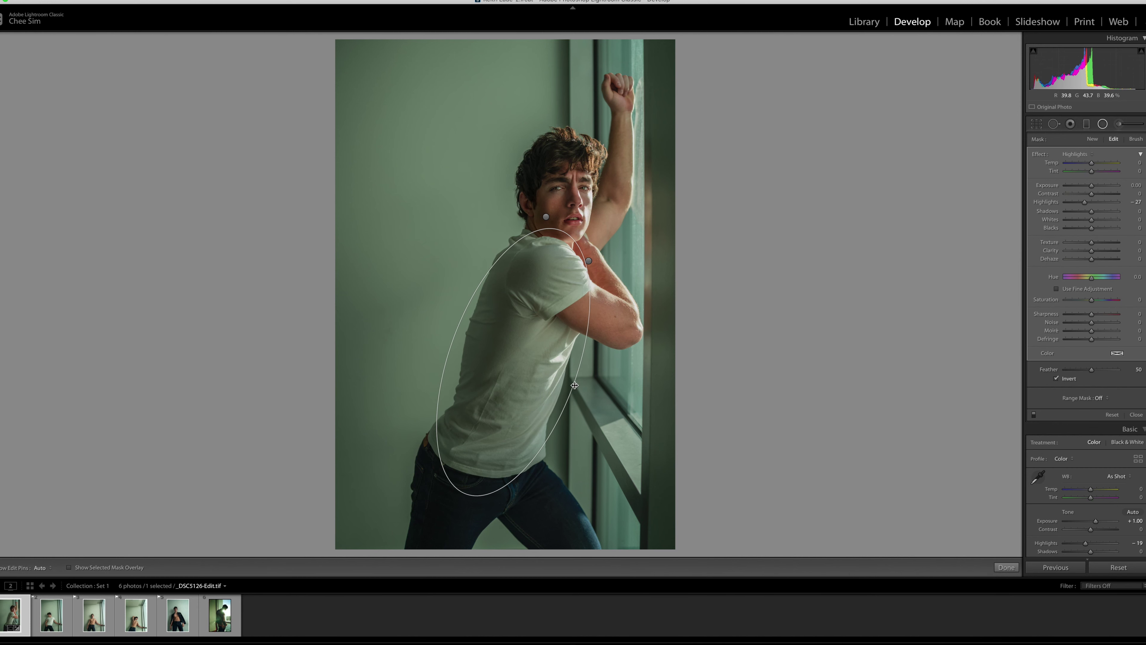
{"action": "double_click", "coordinate": [1046, 202]}
{"action": "left_click_drag", "start_coordinate": [1091, 219], "coordinate": [1090, 231]}
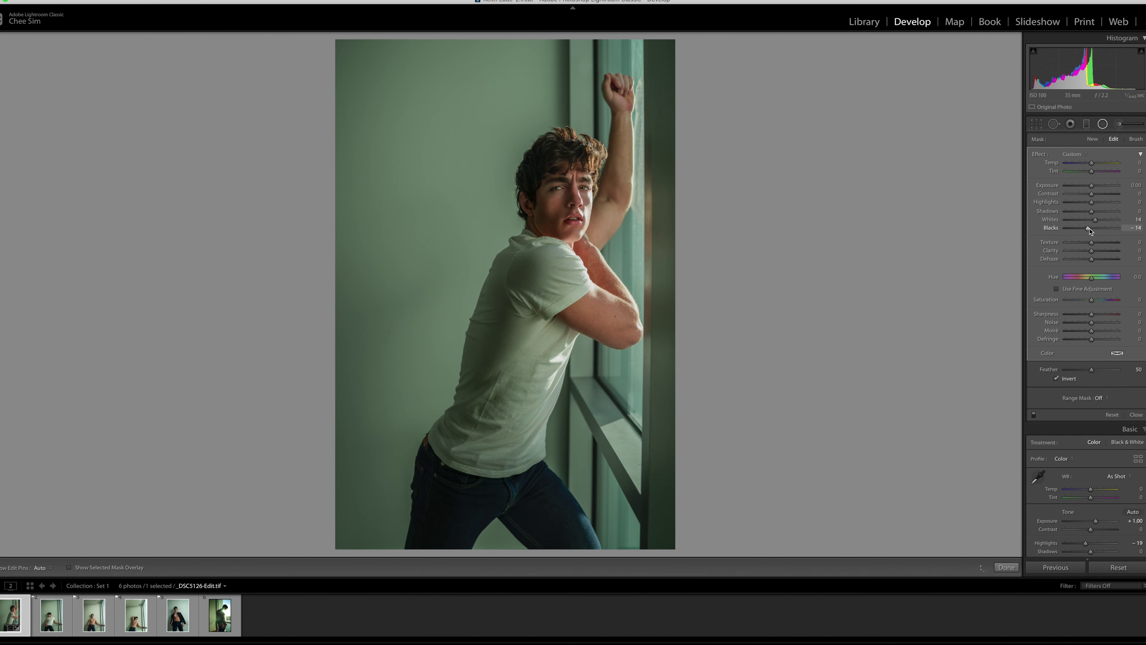
{"action": "left_click", "coordinate": [1006, 567]}
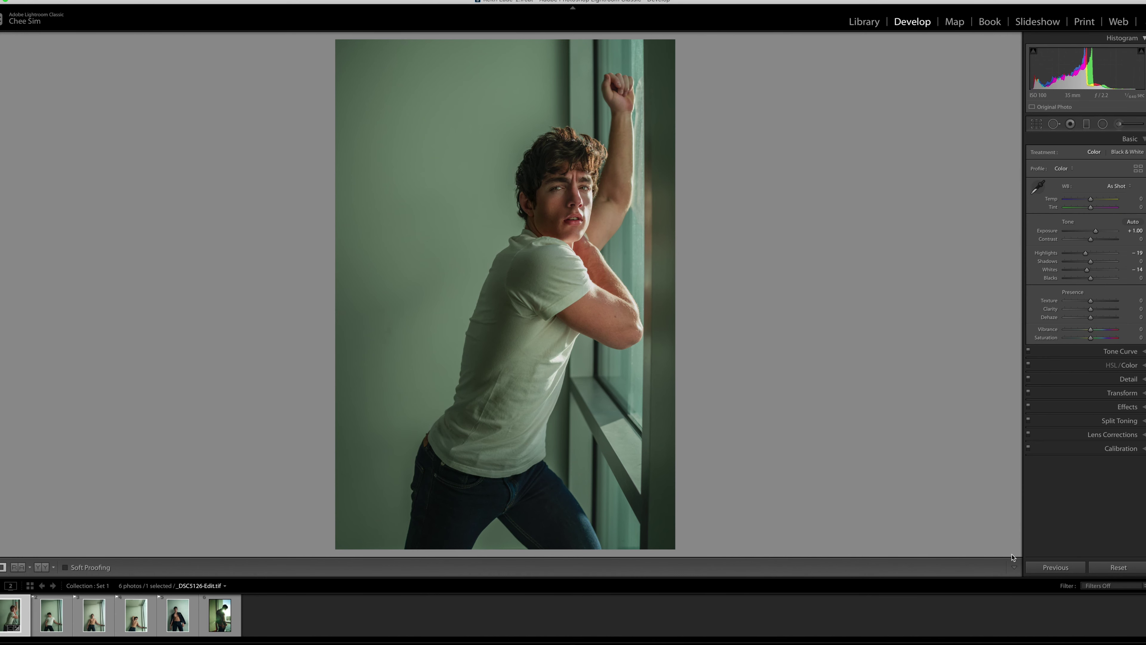
- Compare the edit against the original in Before/After and lights-out view
{"action": "key", "text": "backslash"}
{"action": "key", "text": "backslash"}
{"action": "key", "text": "l"}
{"action": "key", "text": "l"}
{"action": "key", "text": "backslash"}
{"action": "key", "text": "backslash"}
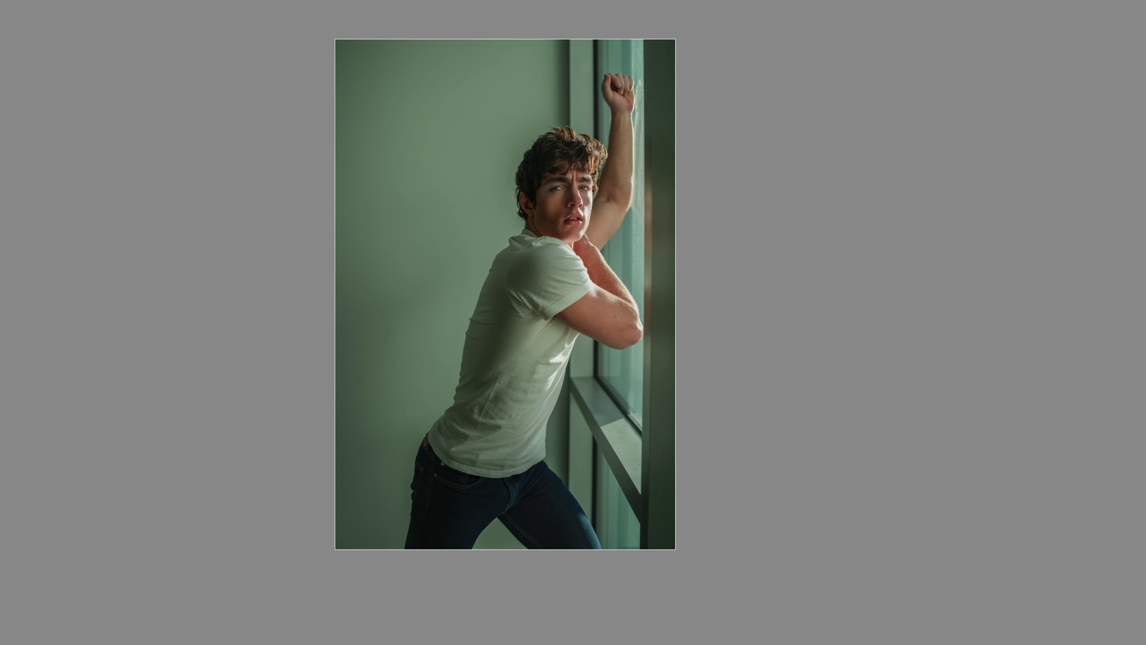
{"action": "key", "text": "l"}
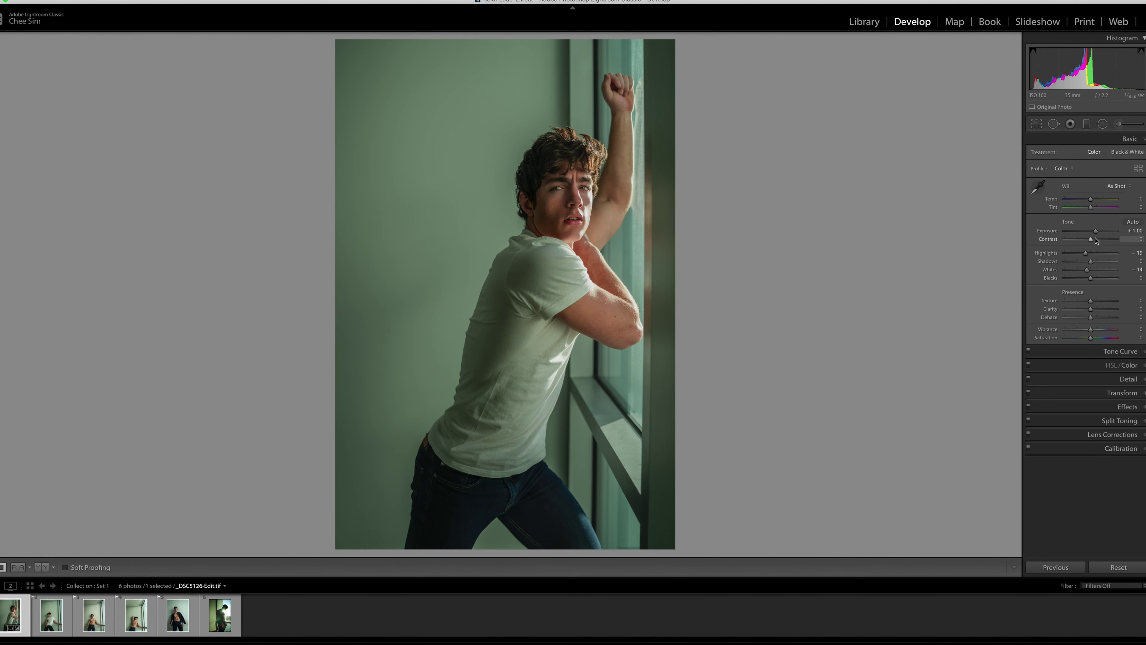
- Raise exposure to +1.30, lower shadows to −2 and reduce vibrance to mute colours
{"action": "left_click_drag", "start_coordinate": [1099, 232], "coordinate": [1101, 232]}
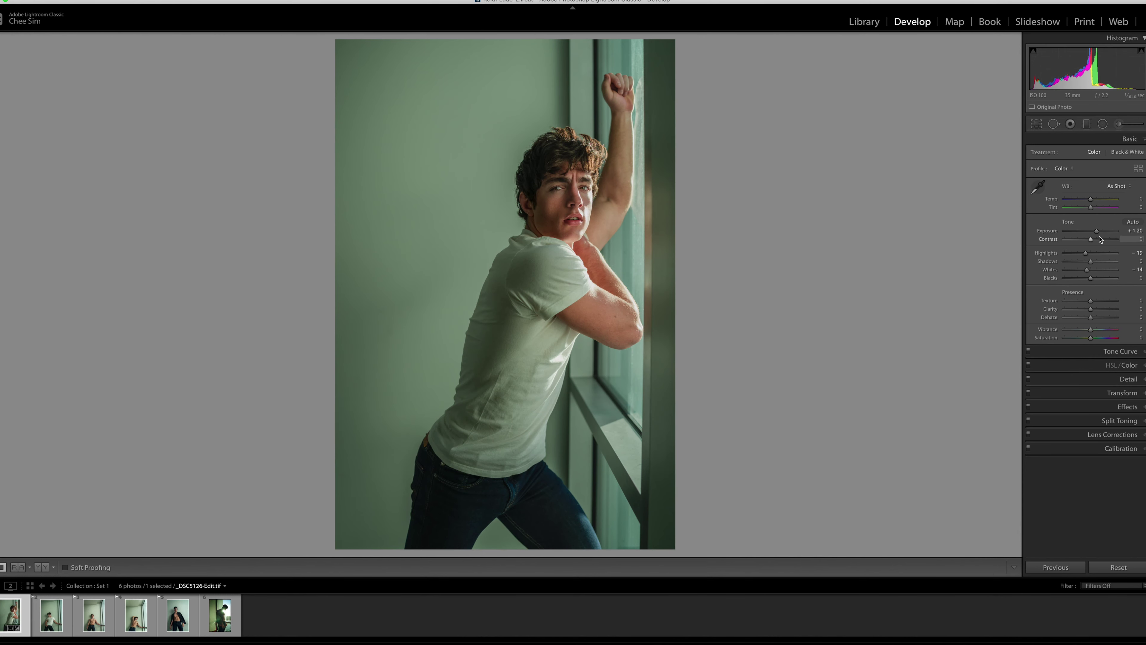
{"action": "mouse_move", "coordinate": [1090, 262]}
{"action": "left_mouse_down"}
{"action": "mouse_move", "coordinate": [1082, 253]}
{"action": "mouse_move", "coordinate": [1098, 231]}
{"action": "left_mouse_up"}
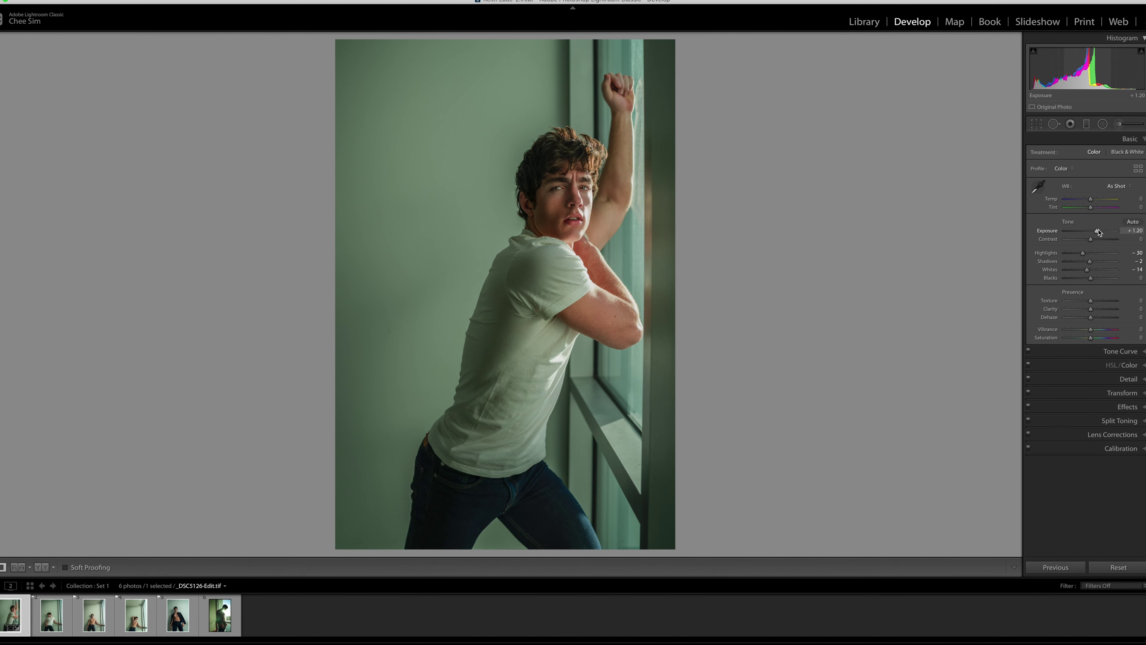
{"action": "left_click_drag", "start_coordinate": [1098, 232], "coordinate": [1097, 232]}
{"action": "left_click_drag", "start_coordinate": [1091, 331], "coordinate": [1088, 331]}
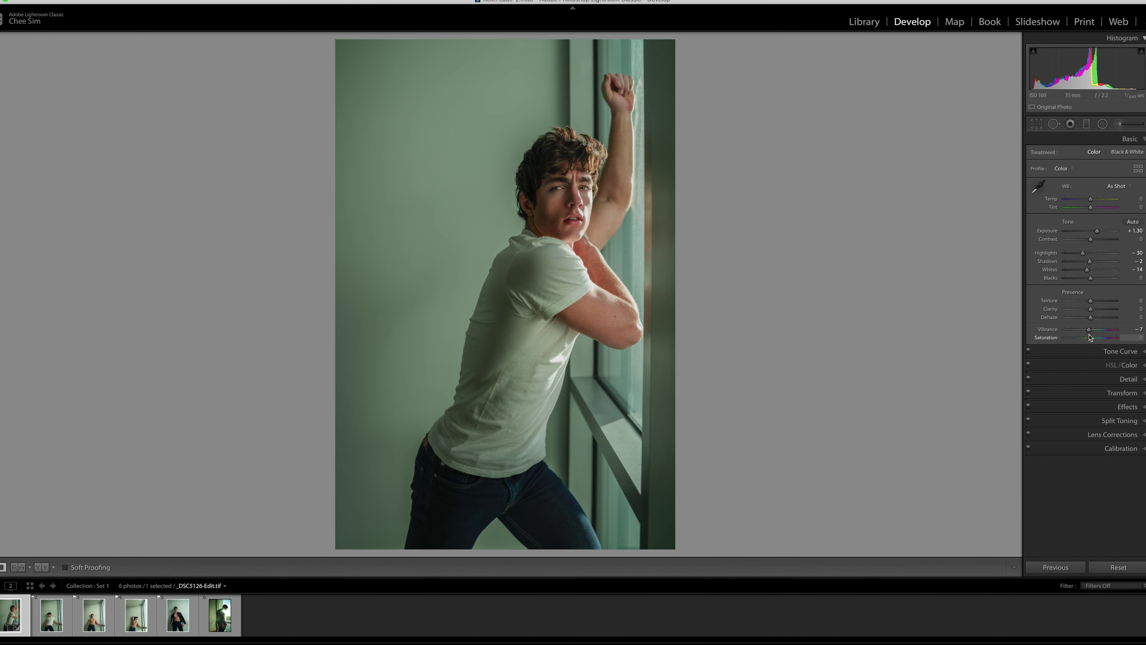
- Compare the edit with the original, then show all six photos in the Library grid
{"action": "key", "text": "backslash"}
{"action": "key", "text": "backslash"}
{"action": "key", "text": "l"}
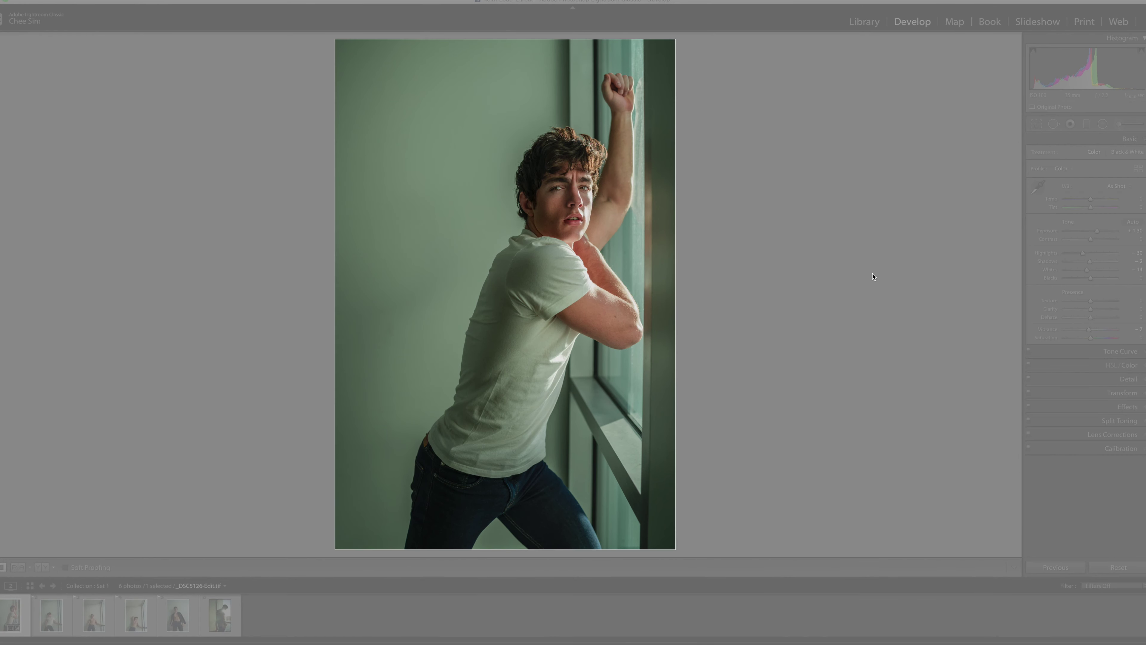
{"action": "key", "text": "backslash"}
{"action": "key", "text": "backslash"}
{"action": "key", "text": "backslash"}
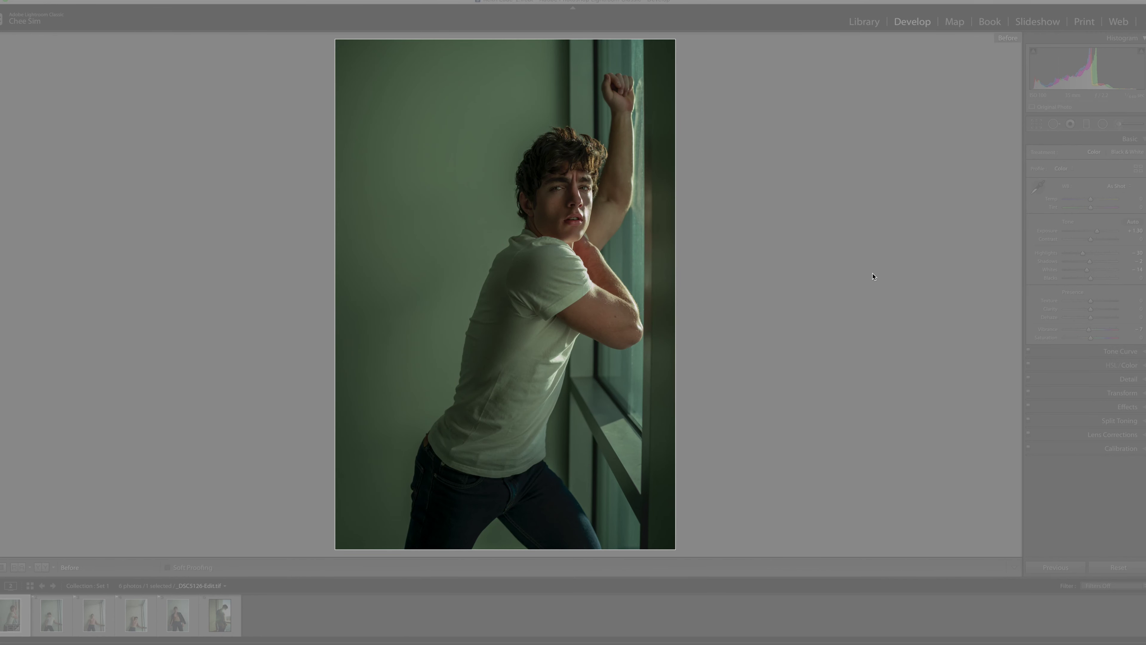
{"action": "key", "text": "backslash"}
{"action": "key", "text": "l"}
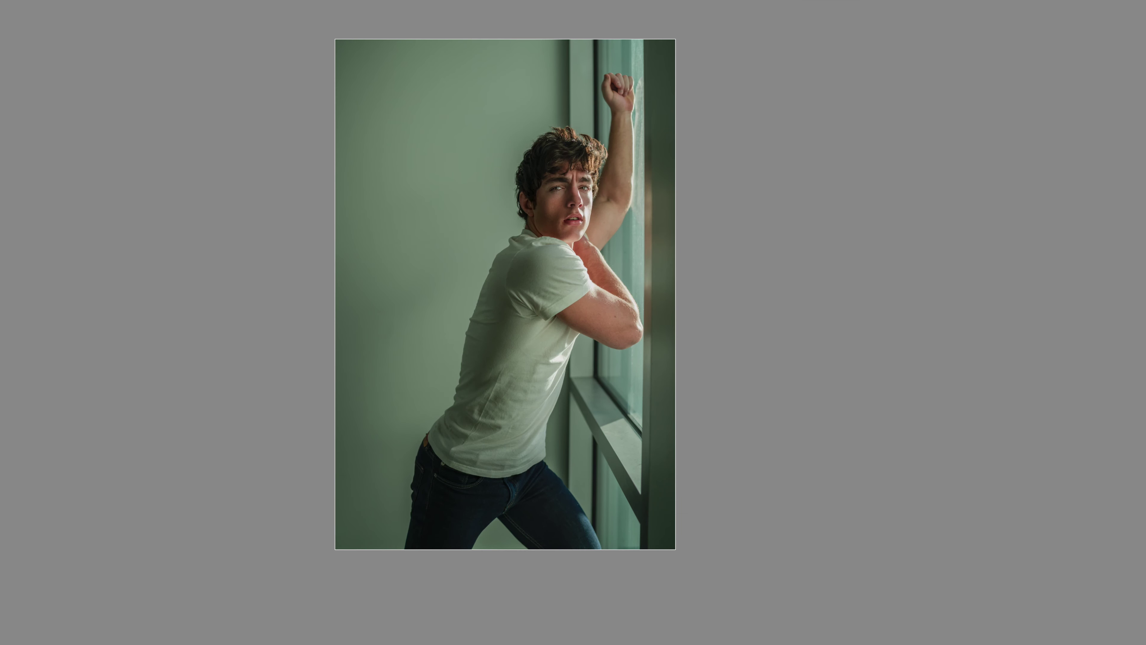
{"action": "key", "text": "l"}
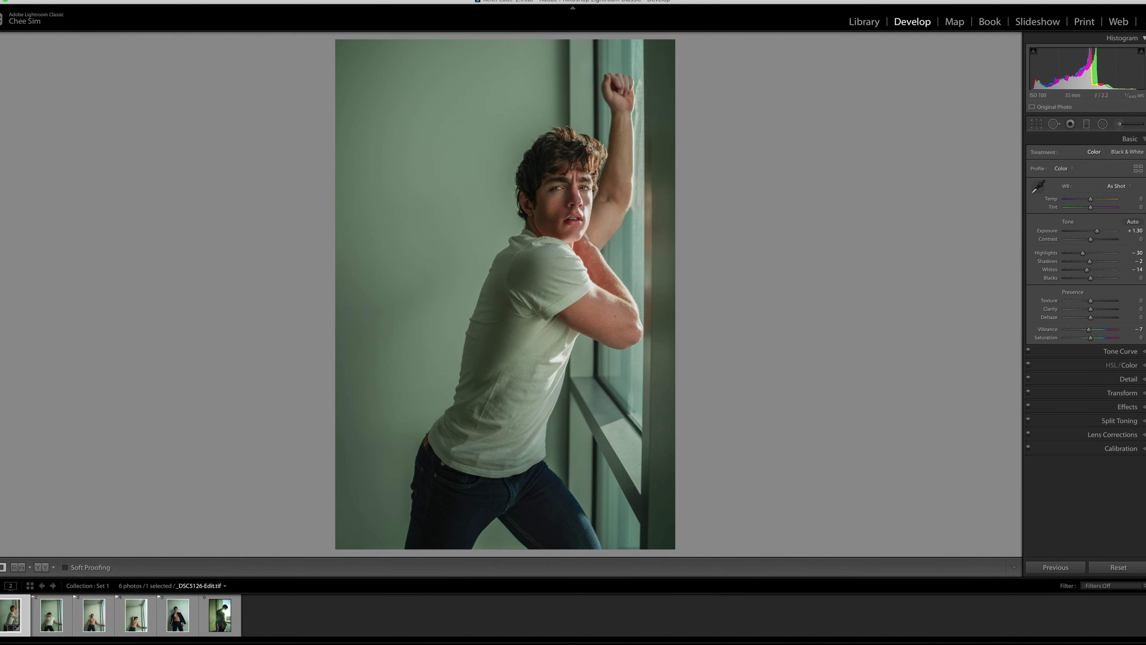
{"action": "key", "text": "g"}
{"action": "mouse_move", "coordinate": [245, 132]}
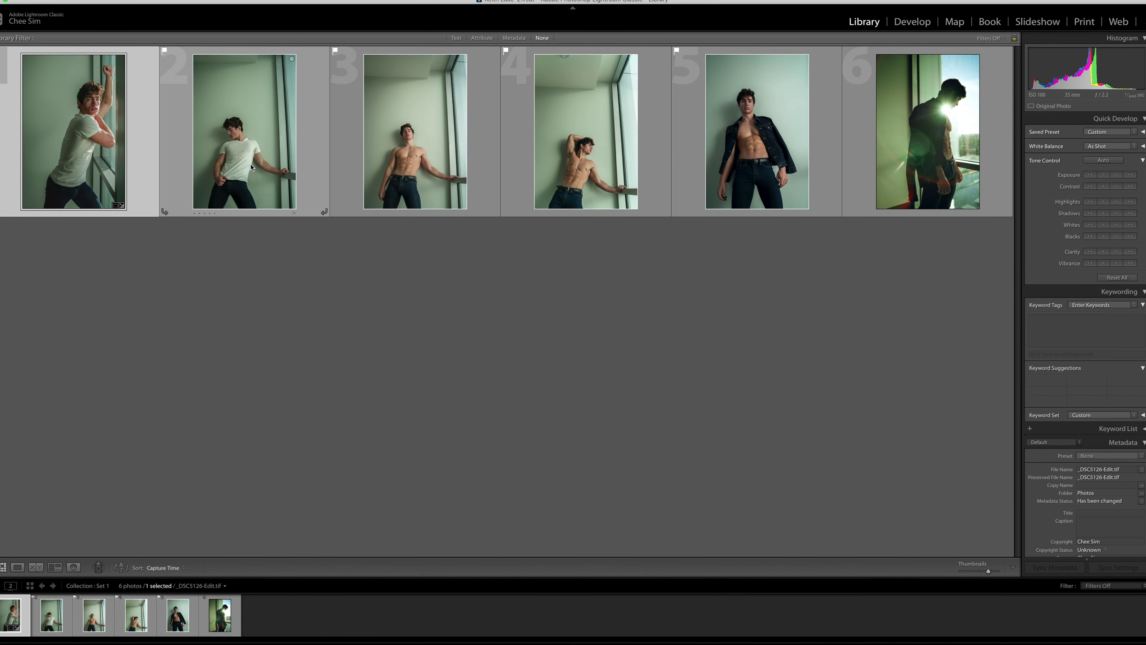
- Open the second portrait in Develop and crop it to a 1x1 square around the man
{"action": "double_click", "coordinate": [248, 167]}
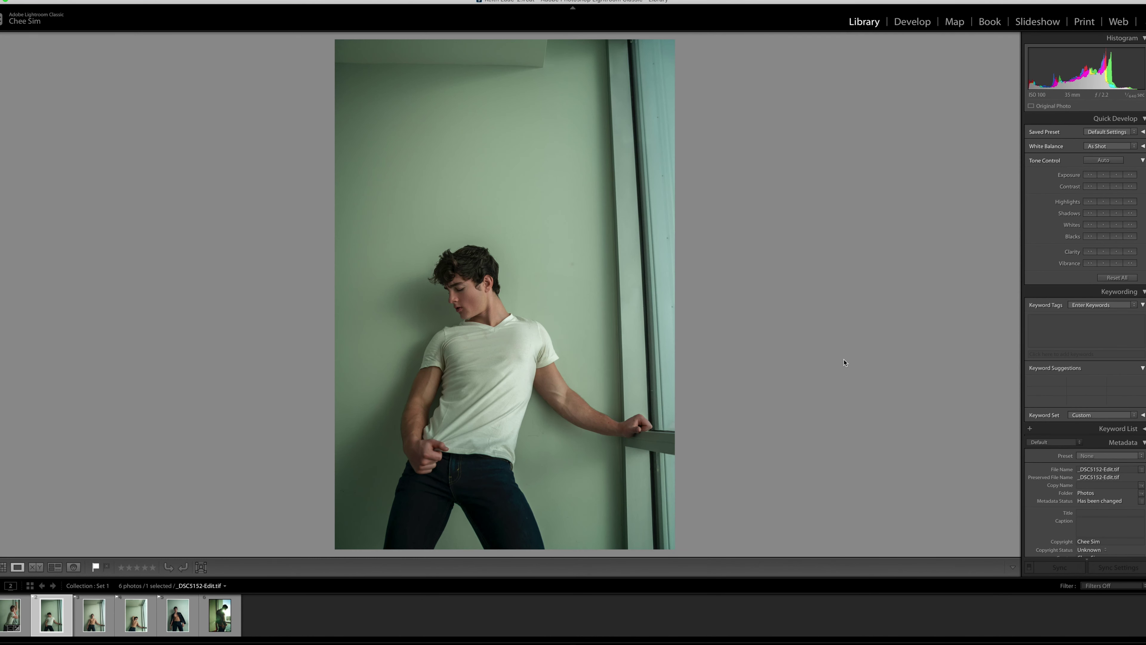
{"action": "key", "text": "d"}
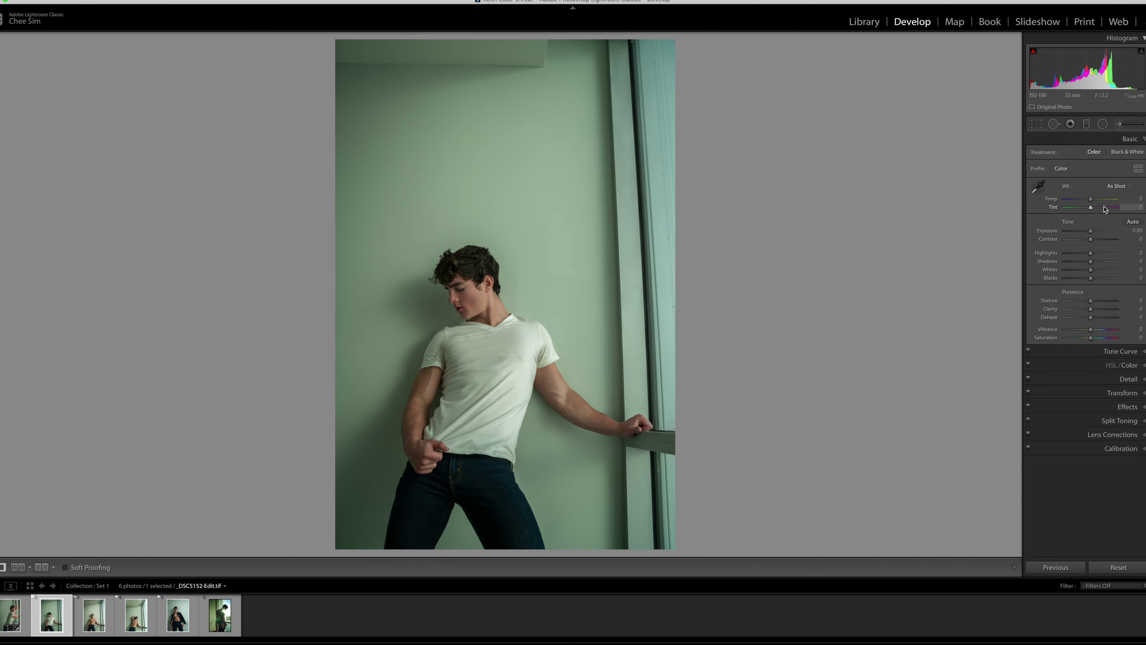
{"action": "left_click", "coordinate": [1037, 123]}
{"action": "left_click", "coordinate": [1118, 154]}
{"action": "left_click_drag", "start_coordinate": [337, 126], "coordinate": [344, 131]}
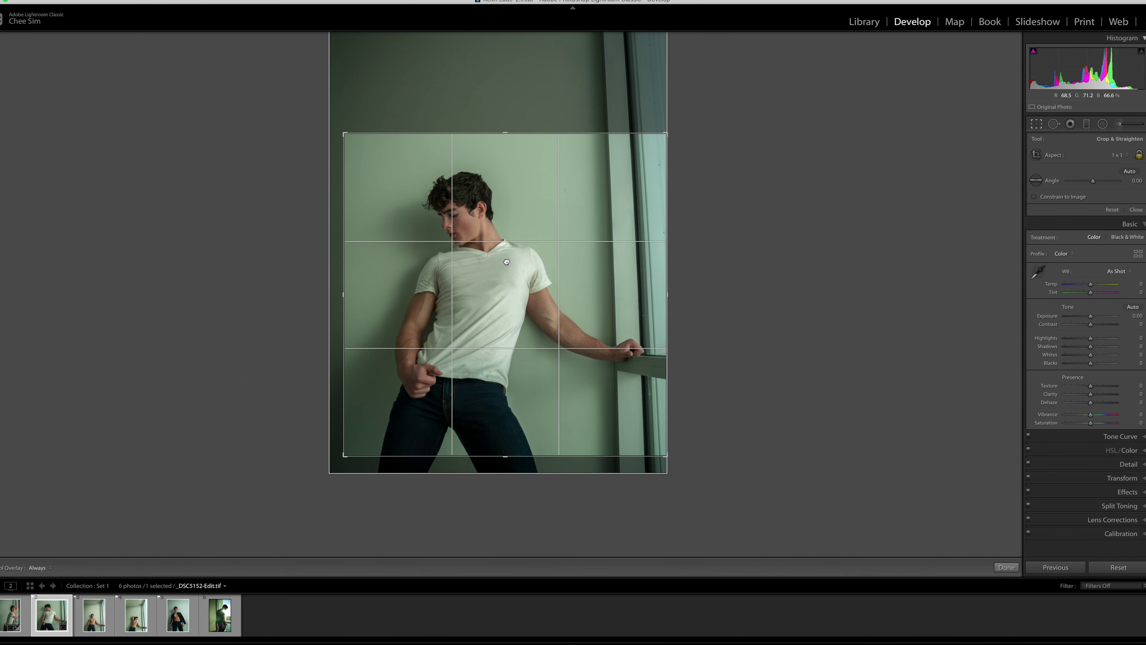
{"action": "key", "text": "Return"}
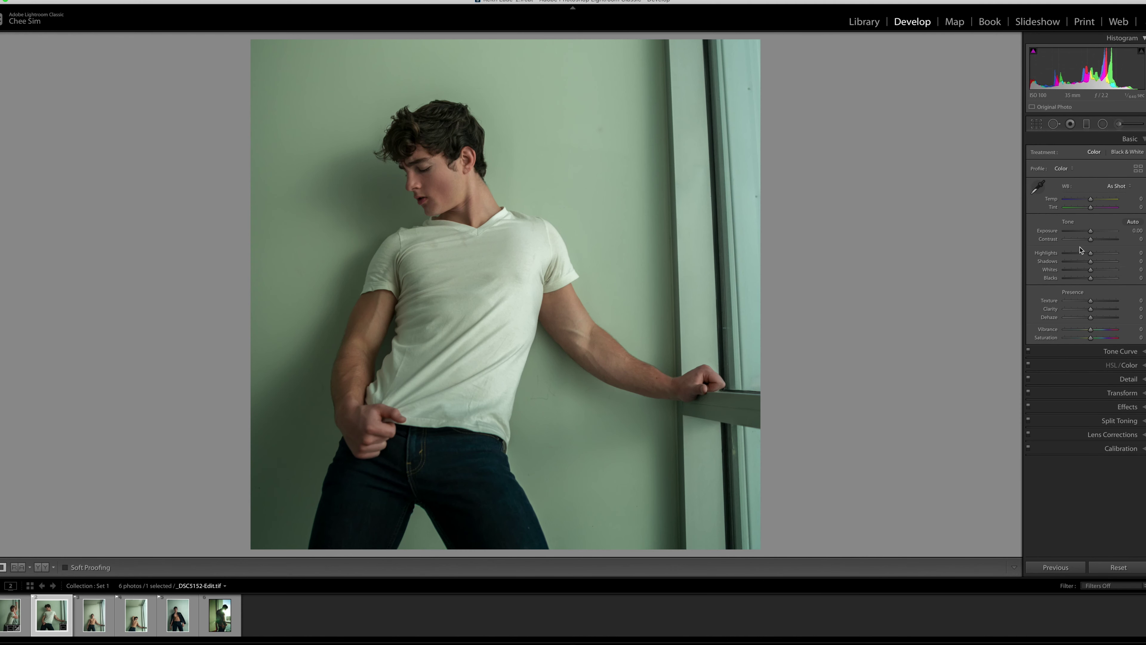
- Set contrast to +27 and highlights to −18
{"action": "left_click_drag", "start_coordinate": [1091, 239], "coordinate": [1098, 239]}
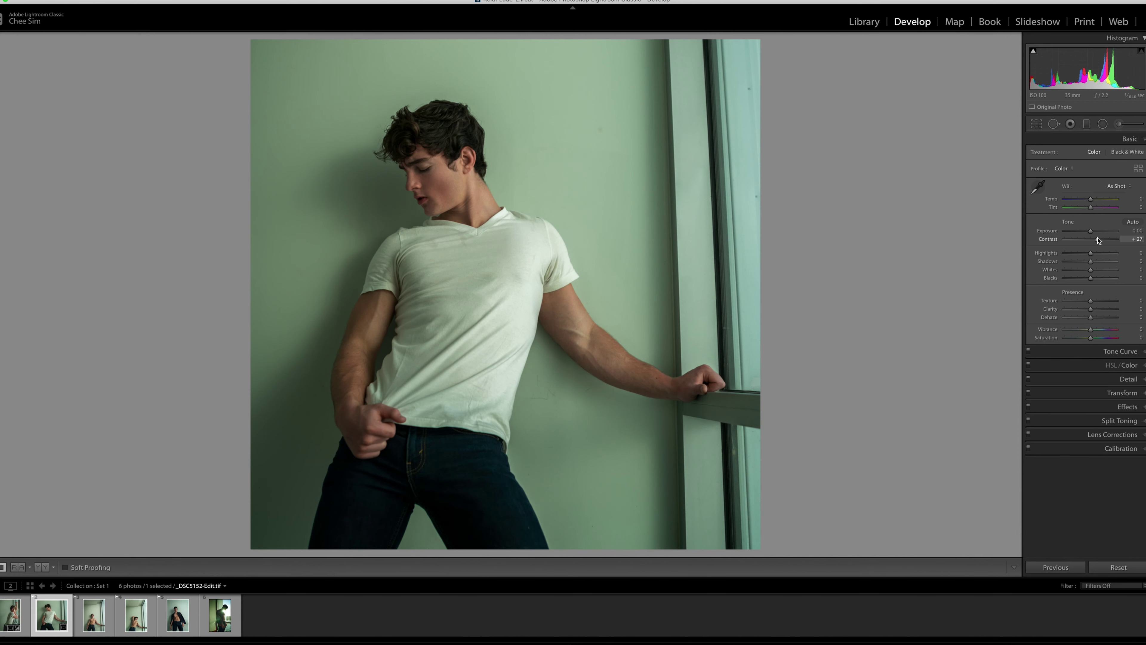
{"action": "left_click_drag", "start_coordinate": [1091, 252], "coordinate": [1087, 254]}
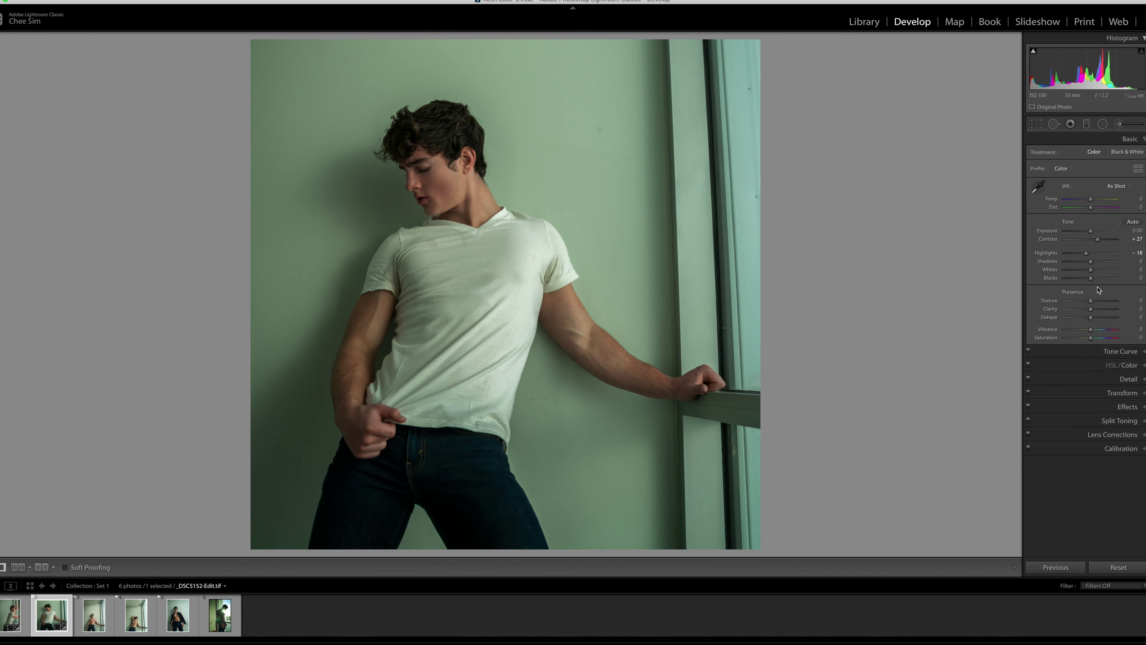
{"action": "left_click", "coordinate": [1054, 123]}
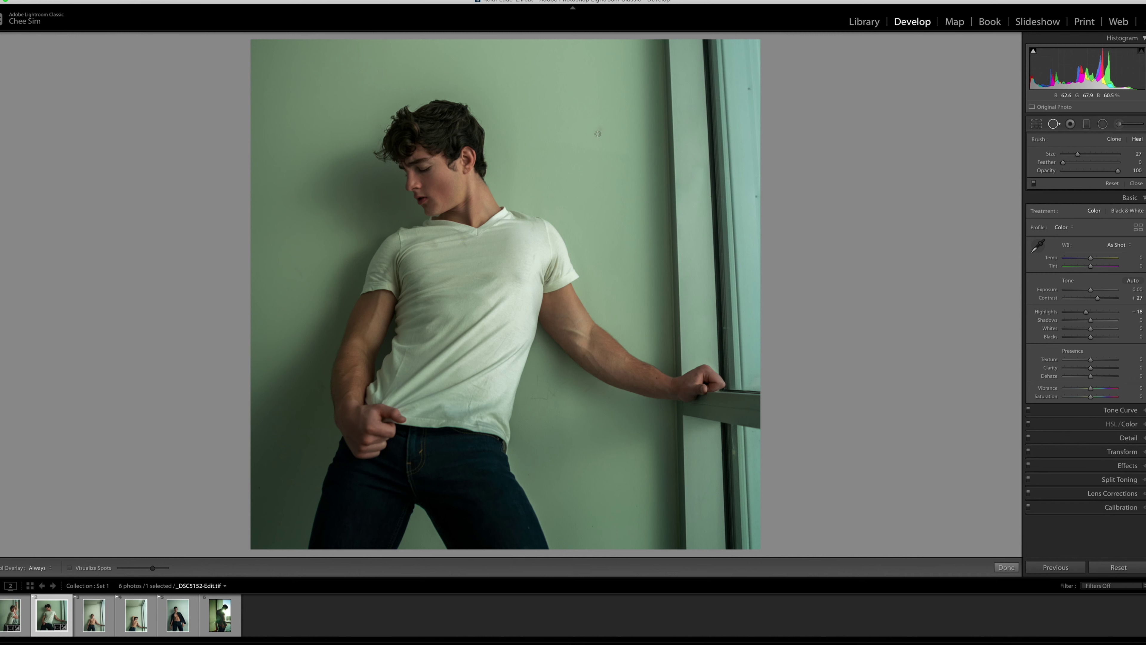
{"action": "key", "text": "q"}
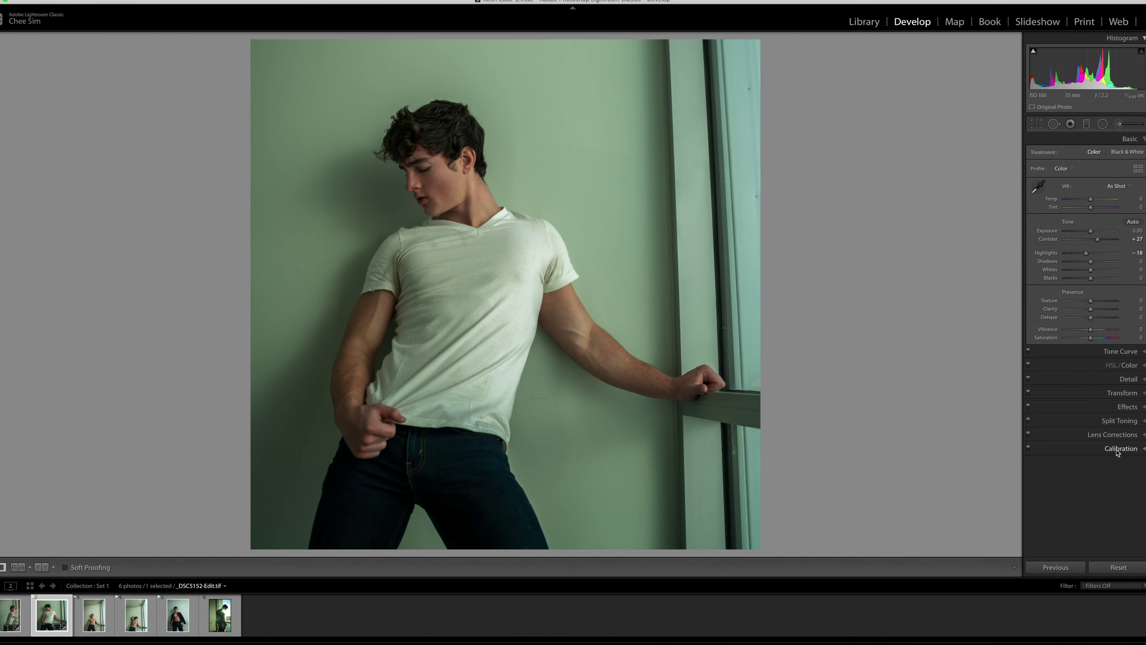
{"action": "left_click", "coordinate": [1119, 352]}
- Add curve points, lower the white end, lift the black point, deepen shadows and slightly brighten midtones
{"action": "left_click", "coordinate": [1083, 228]}
{"action": "left_click", "coordinate": [1061, 249]}
{"action": "left_click_drag", "start_coordinate": [1135, 175], "coordinate": [1141, 186]}
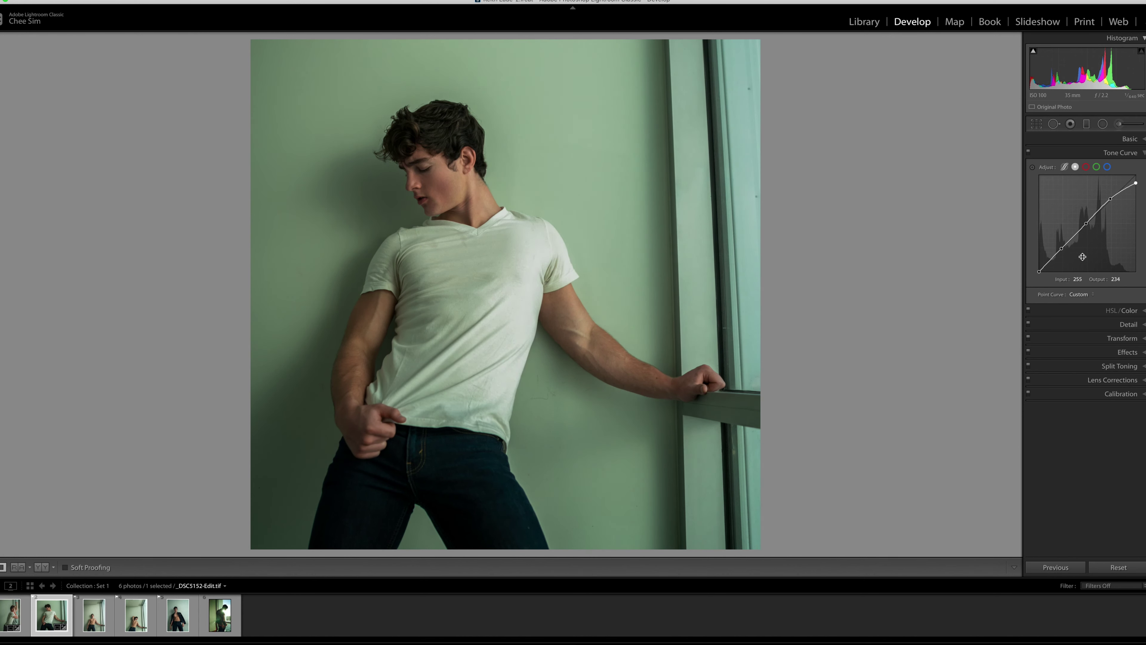
{"action": "left_click_drag", "start_coordinate": [1039, 272], "coordinate": [1053, 255]}
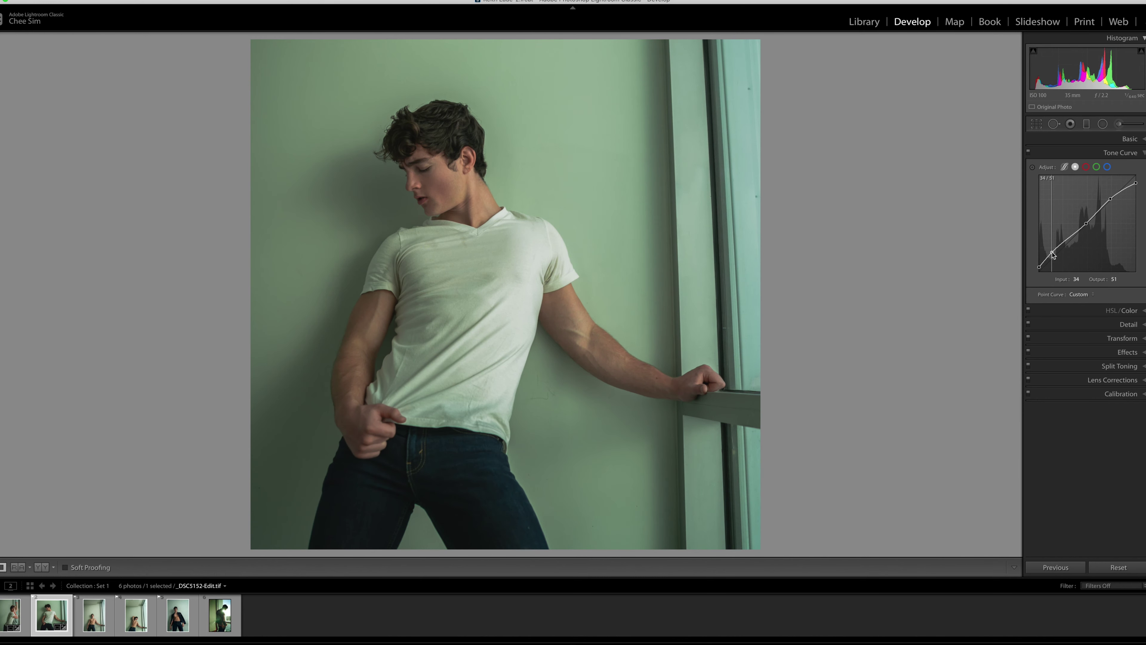
{"action": "left_click_drag", "start_coordinate": [1053, 255], "coordinate": [1054, 258]}
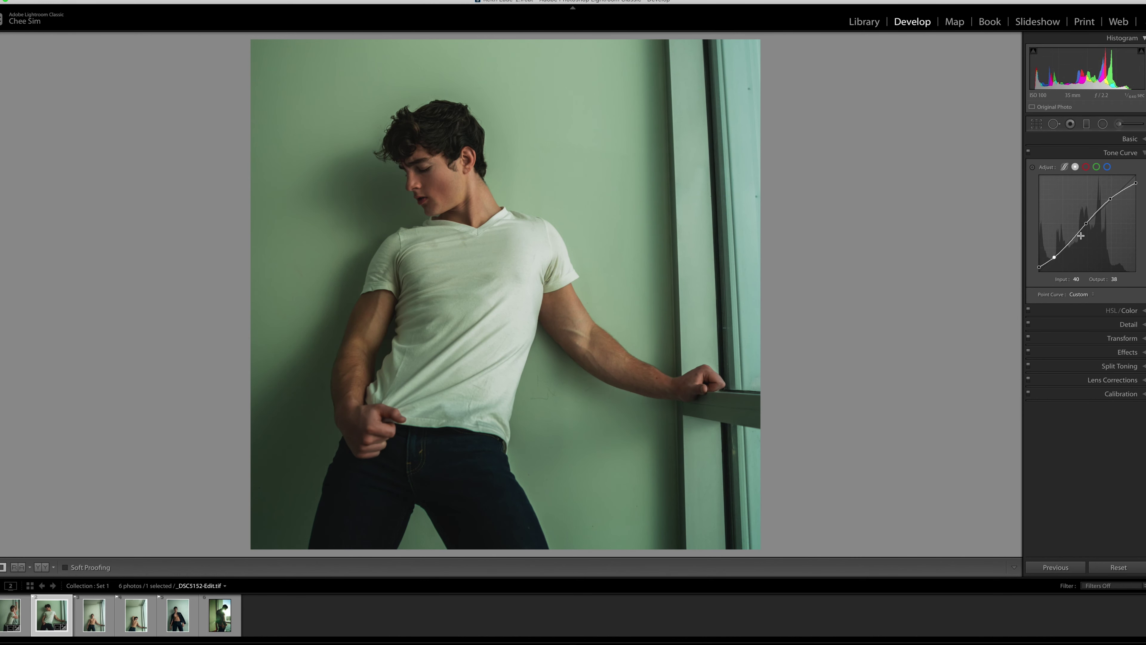
{"action": "left_click_drag", "start_coordinate": [1086, 225], "coordinate": [1087, 221]}
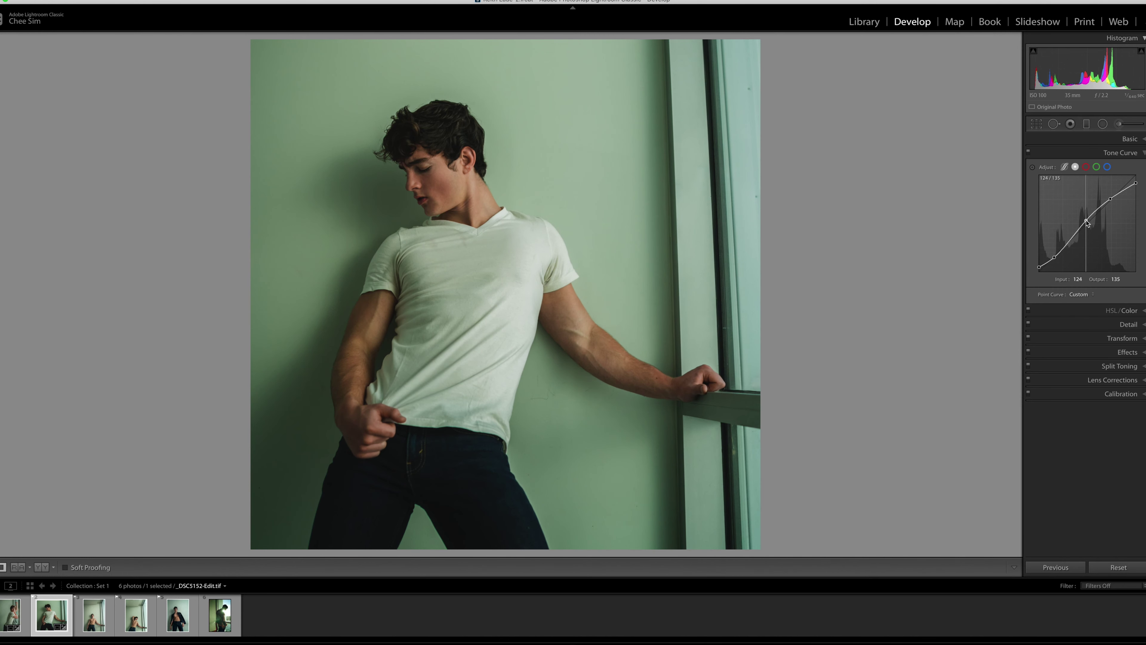
{"action": "left_click_drag", "start_coordinate": [1088, 222], "coordinate": [1089, 223]}
{"action": "left_click", "coordinate": [1121, 393]}
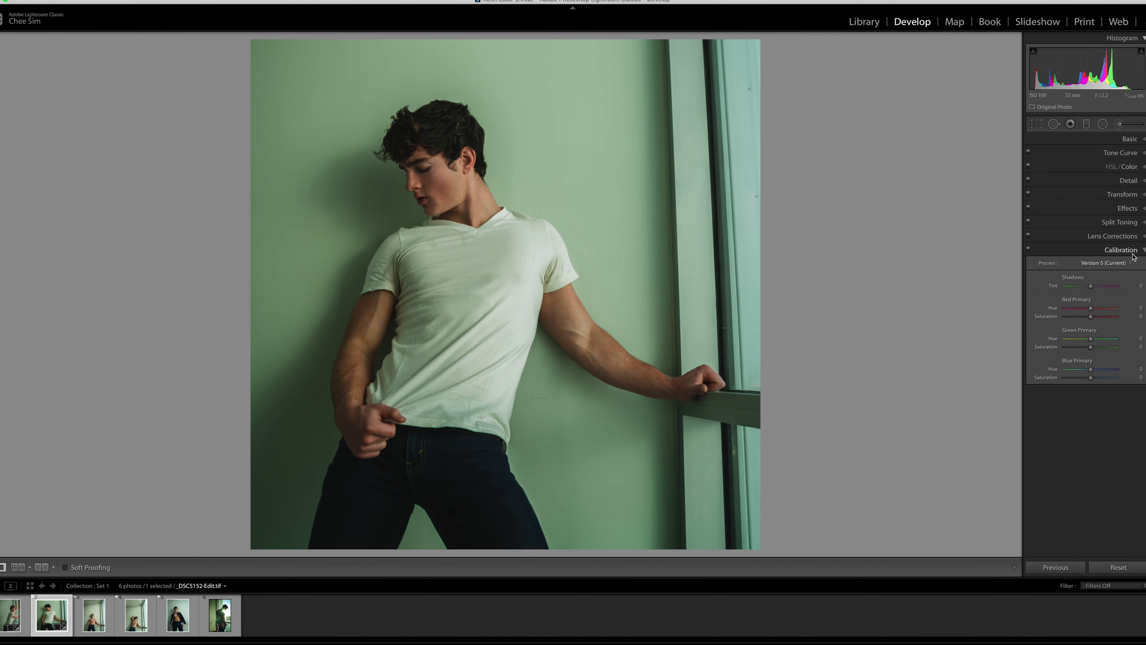
- Set the Calibration shadows tint to -5
{"action": "left_click_drag", "start_coordinate": [1091, 288], "coordinate": [1089, 287]}
{"action": "left_click", "coordinate": [1134, 285]}
{"action": "key", "text": "Return"}
- Set the primary hues: red +3, green +28 and blue -10
{"action": "left_click_drag", "start_coordinate": [1091, 308], "coordinate": [1090, 308]}
{"action": "left_click_drag", "start_coordinate": [1092, 309], "coordinate": [1093, 309]}
{"action": "left_click_drag", "start_coordinate": [1088, 341], "coordinate": [1093, 342]}
{"action": "left_click_drag", "start_coordinate": [1092, 371], "coordinate": [1085, 372]}
{"action": "left_click_drag", "start_coordinate": [1090, 372], "coordinate": [1088, 372]}
- In HSL, shift orange hue to -5 and slightly darken orange luminance
{"action": "left_click", "coordinate": [1125, 166]}
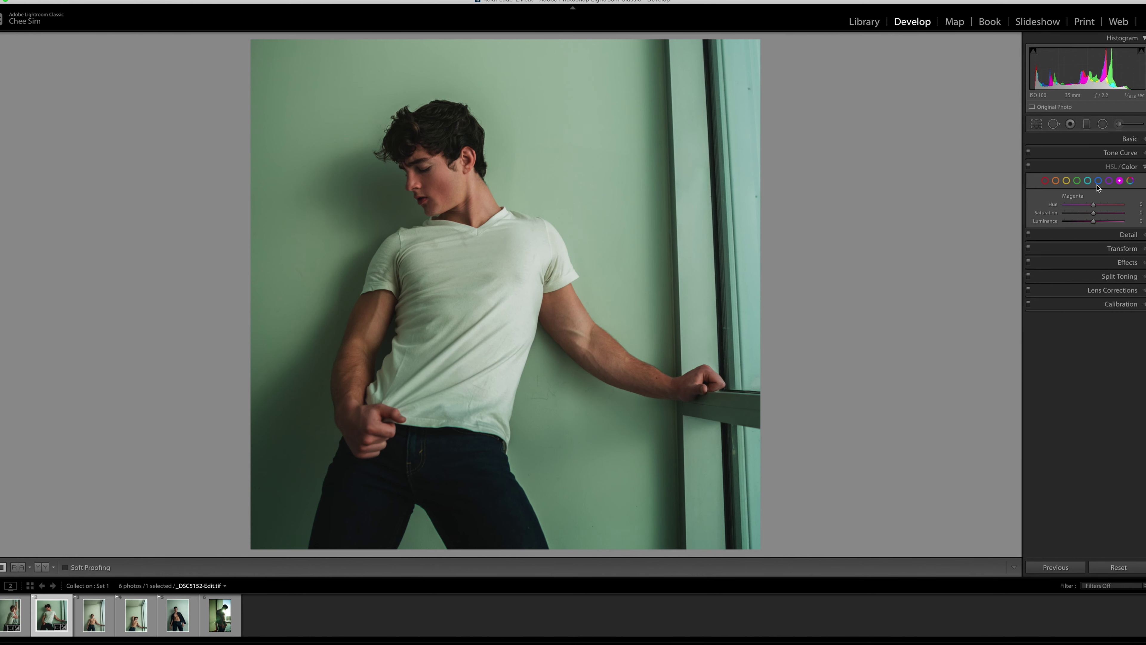
{"action": "left_click", "coordinate": [1045, 181]}
{"action": "left_click", "coordinate": [1128, 138]}
{"action": "left_click", "coordinate": [1128, 139]}
{"action": "left_click", "coordinate": [1058, 183]}
{"action": "left_click_drag", "start_coordinate": [1093, 204], "coordinate": [1091, 204]}
{"action": "left_click", "coordinate": [445, 294]}
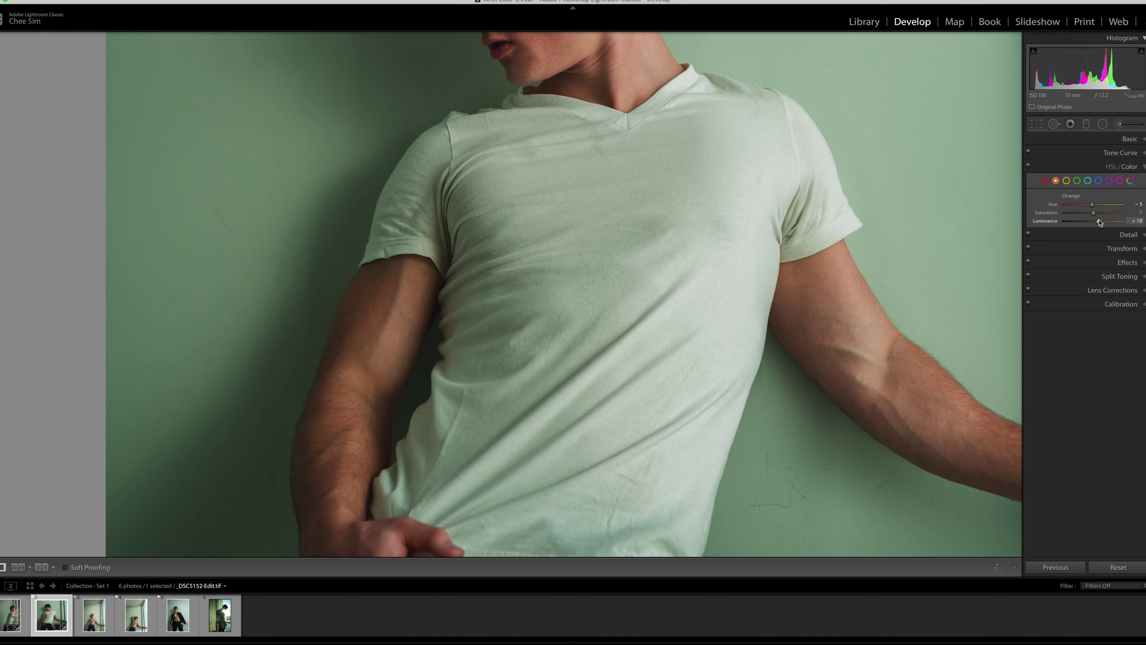
{"action": "left_click_drag", "start_coordinate": [1108, 221], "coordinate": [1102, 221]}
- Lower red luminance to about -23 while checking the face close-up
{"action": "left_click", "coordinate": [1066, 180]}
{"action": "left_click_drag", "start_coordinate": [893, 205], "coordinate": [906, 308]}
{"action": "left_click", "coordinate": [1045, 180]}
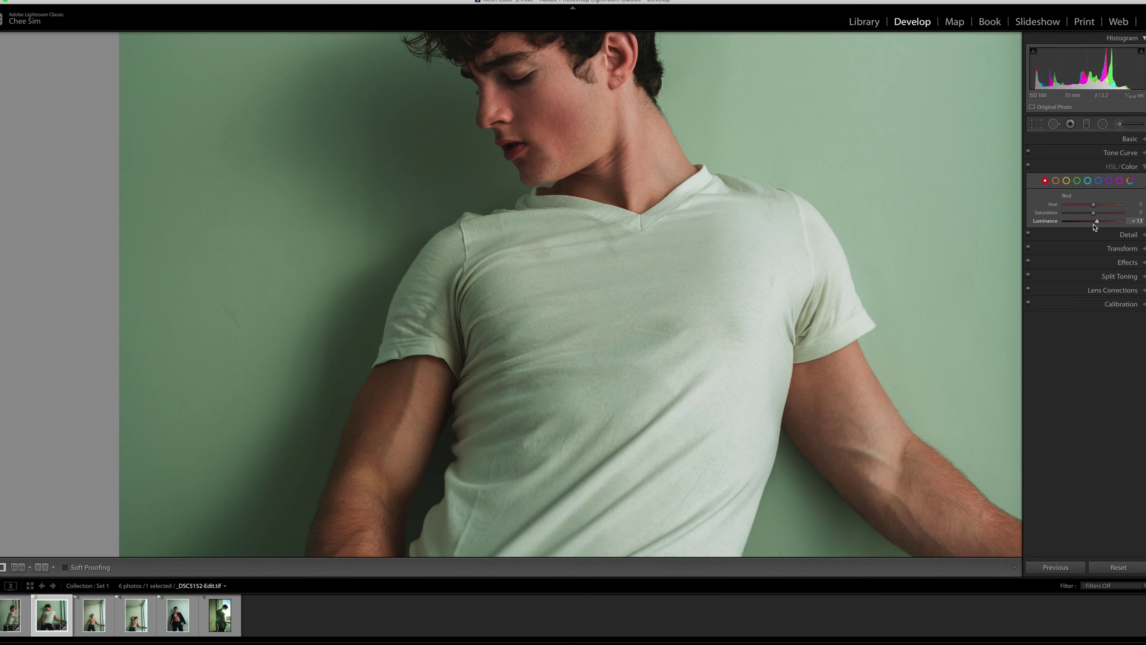
{"action": "left_click_drag", "start_coordinate": [1083, 221], "coordinate": [1087, 222]}
{"action": "mouse_move", "coordinate": [930, 218]}
{"action": "left_mouse_down"}
{"action": "mouse_move", "coordinate": [914, 258]}
{"action": "mouse_move", "coordinate": [916, 307]}
{"action": "mouse_move", "coordinate": [896, 248]}
{"action": "left_mouse_up"}
- Set the green wall to hue +21, saturation -37 and luminance -38
{"action": "left_click", "coordinate": [896, 248]}
{"action": "left_click", "coordinate": [1077, 181]}
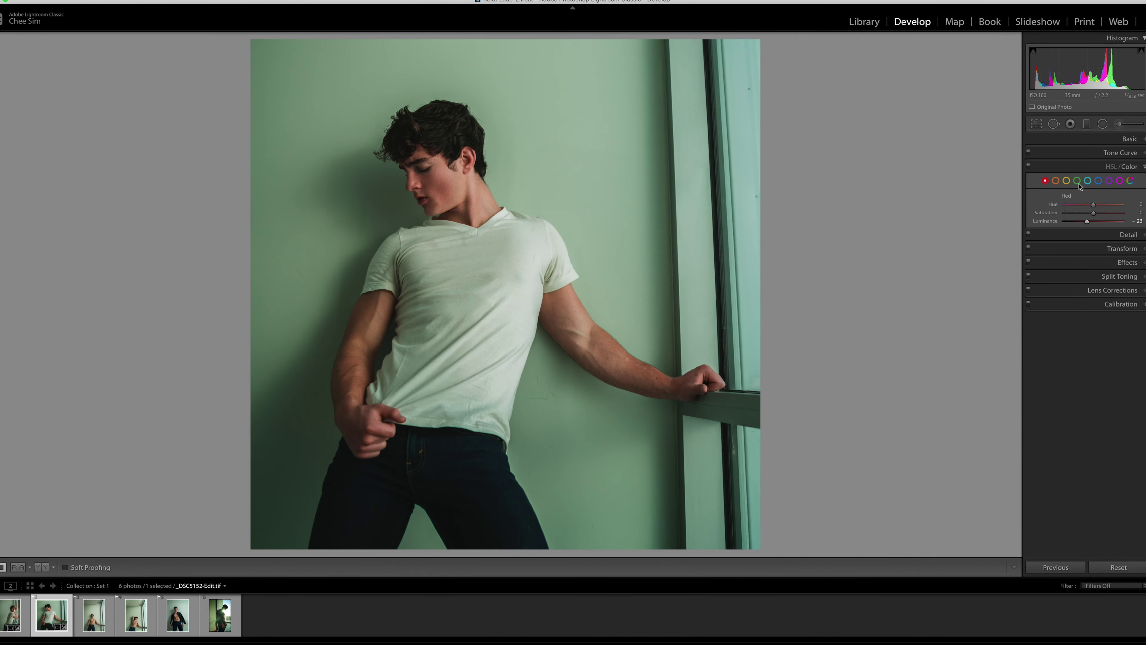
{"action": "left_click_drag", "start_coordinate": [1093, 221], "coordinate": [1083, 222]}
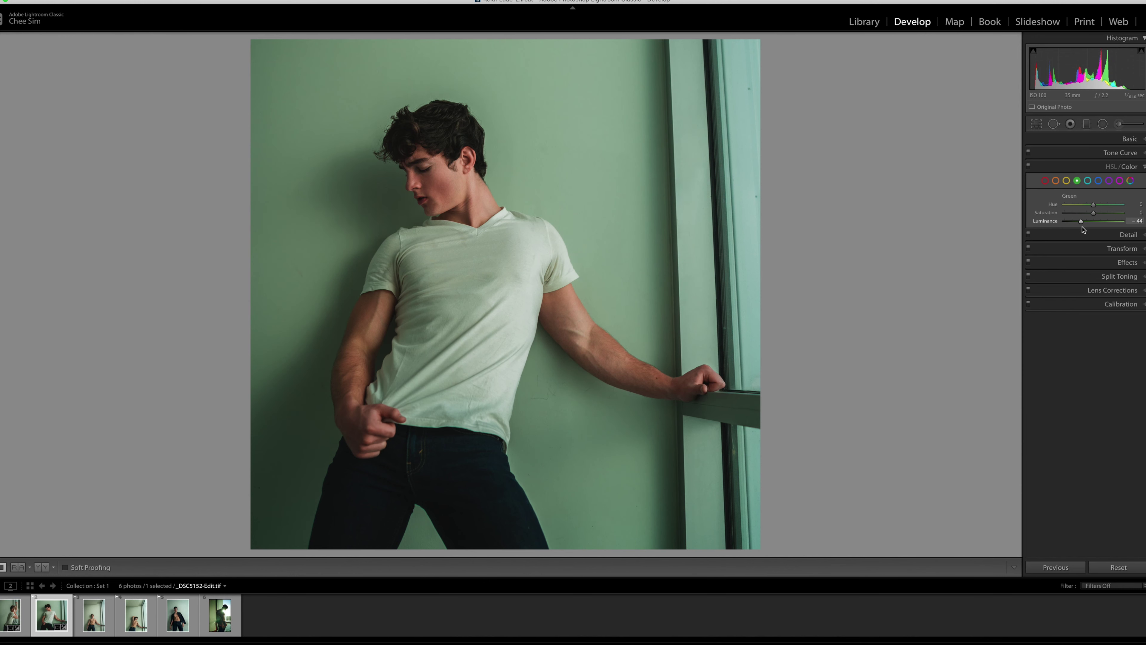
{"action": "left_click_drag", "start_coordinate": [1094, 204], "coordinate": [1091, 214]}
{"action": "left_click_drag", "start_coordinate": [1101, 206], "coordinate": [1083, 215]}
{"action": "left_click", "coordinate": [1099, 180]}
- Nudge blue luminance to +2, adjust aqua luminance, and set blue hue to +37
{"action": "key", "text": "z"}
{"action": "left_click_drag", "start_coordinate": [1094, 221], "coordinate": [1096, 222]}
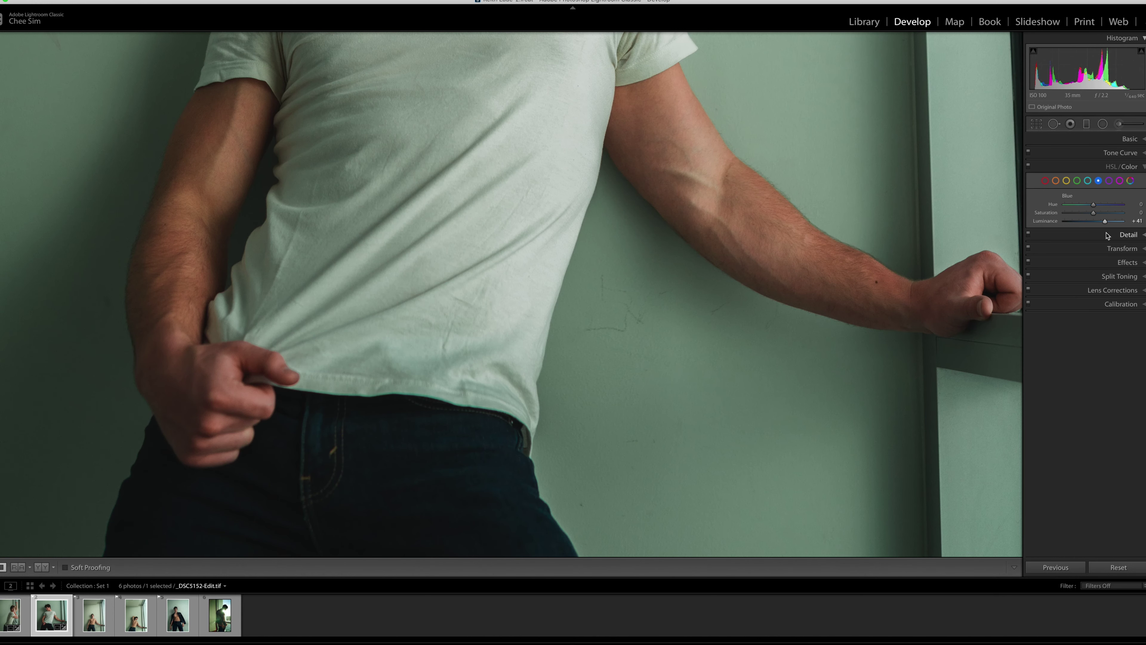
{"action": "left_click", "coordinate": [1087, 180]}
{"action": "left_click_drag", "start_coordinate": [1093, 222], "coordinate": [1091, 221]}
{"action": "left_click", "coordinate": [1098, 181]}
{"action": "left_click_drag", "start_coordinate": [1093, 204], "coordinate": [1104, 205]}
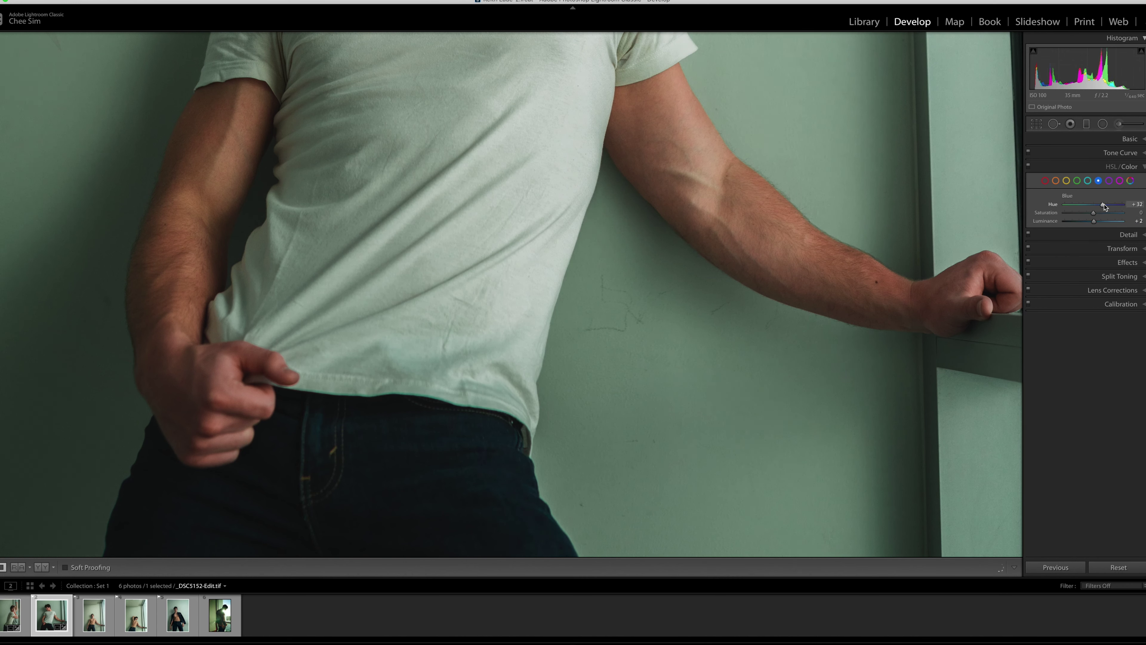
- Heal four marks on the green wall with Spot Removal
{"action": "left_click", "coordinate": [1054, 123]}
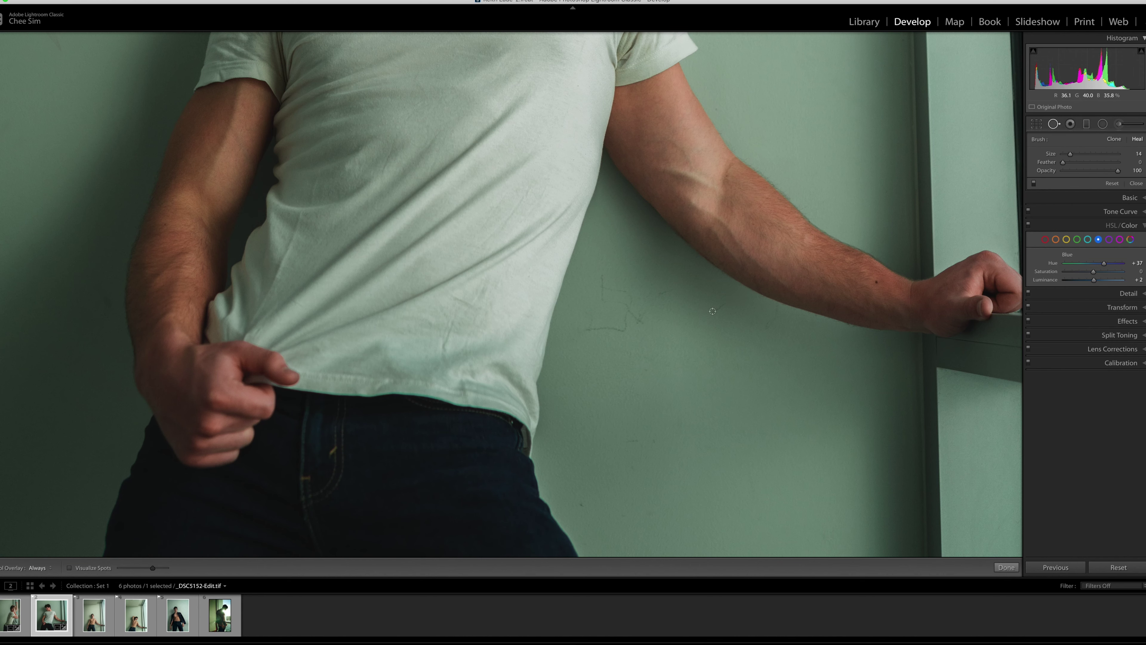
{"action": "left_click_drag", "start_coordinate": [713, 310], "coordinate": [727, 304]}
{"action": "left_click_drag", "start_coordinate": [656, 292], "coordinate": [674, 290]}
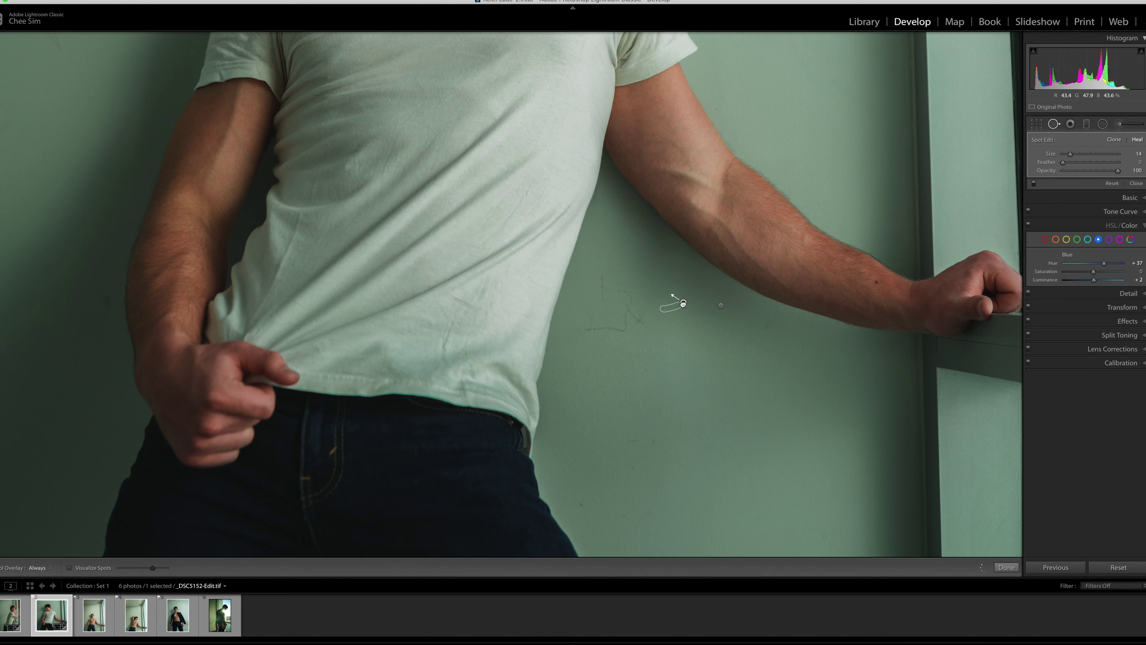
{"action": "mouse_move", "coordinate": [602, 276]}
{"action": "left_mouse_down"}
{"action": "mouse_move", "coordinate": [602, 295]}
{"action": "mouse_move", "coordinate": [647, 315]}
{"action": "left_mouse_up"}
{"action": "left_click_drag", "start_coordinate": [626, 443], "coordinate": [658, 435]}
{"action": "left_click", "coordinate": [1006, 567]}
{"action": "key", "text": "z"}
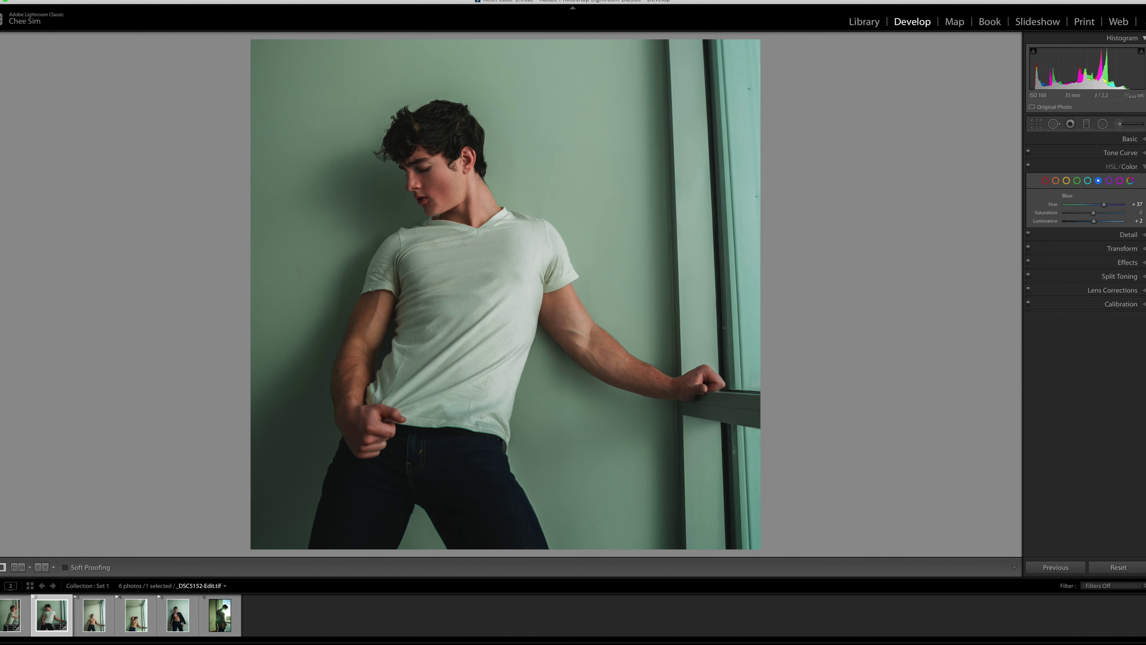
- Add a cheek radial mask with highlights reset and a slight tint, then compare to the original
{"action": "left_click", "coordinate": [1102, 123]}
{"action": "left_click_drag", "start_coordinate": [451, 201], "coordinate": [452, 200]}
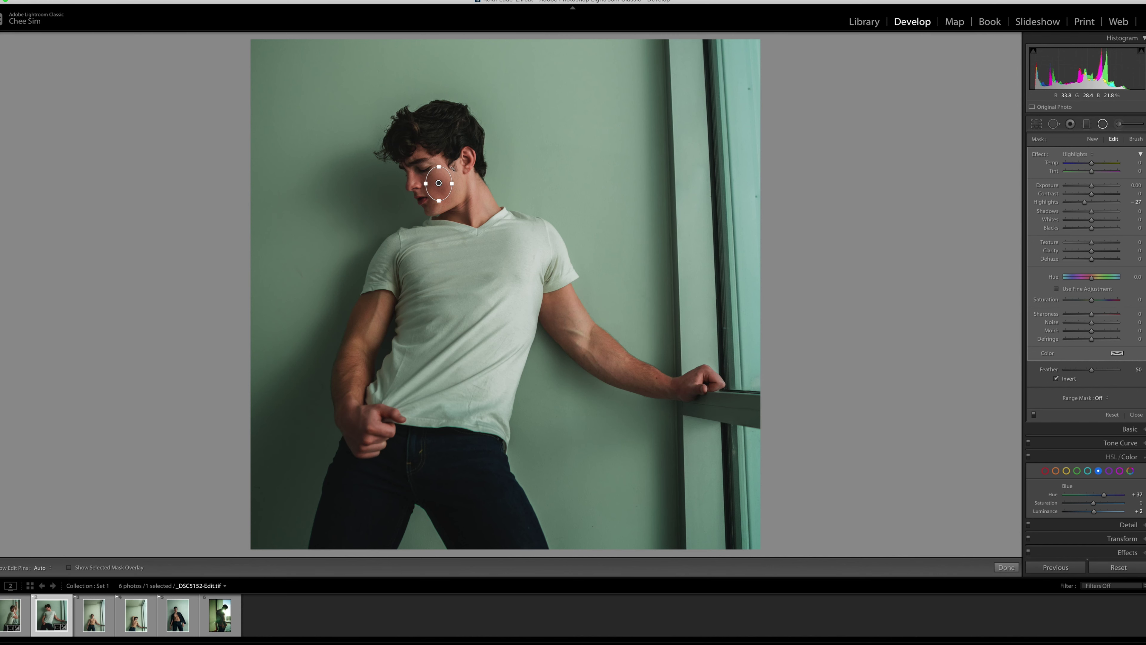
{"action": "double_click", "coordinate": [1044, 205]}
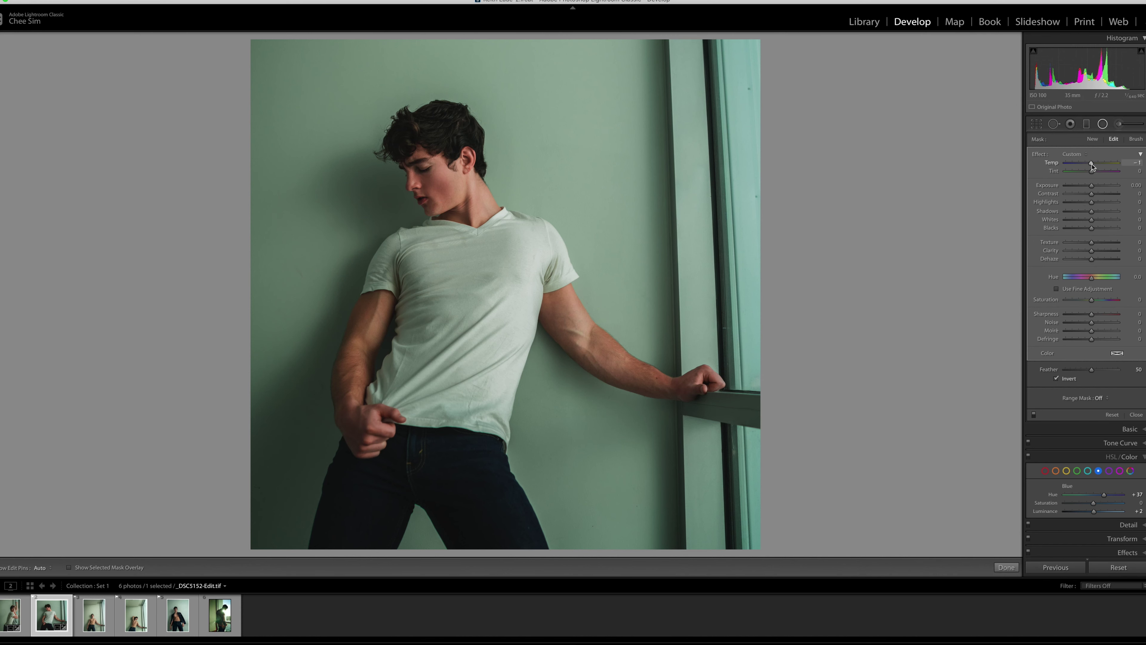
{"action": "left_click", "coordinate": [1091, 172]}
{"action": "left_click", "coordinate": [1006, 567]}
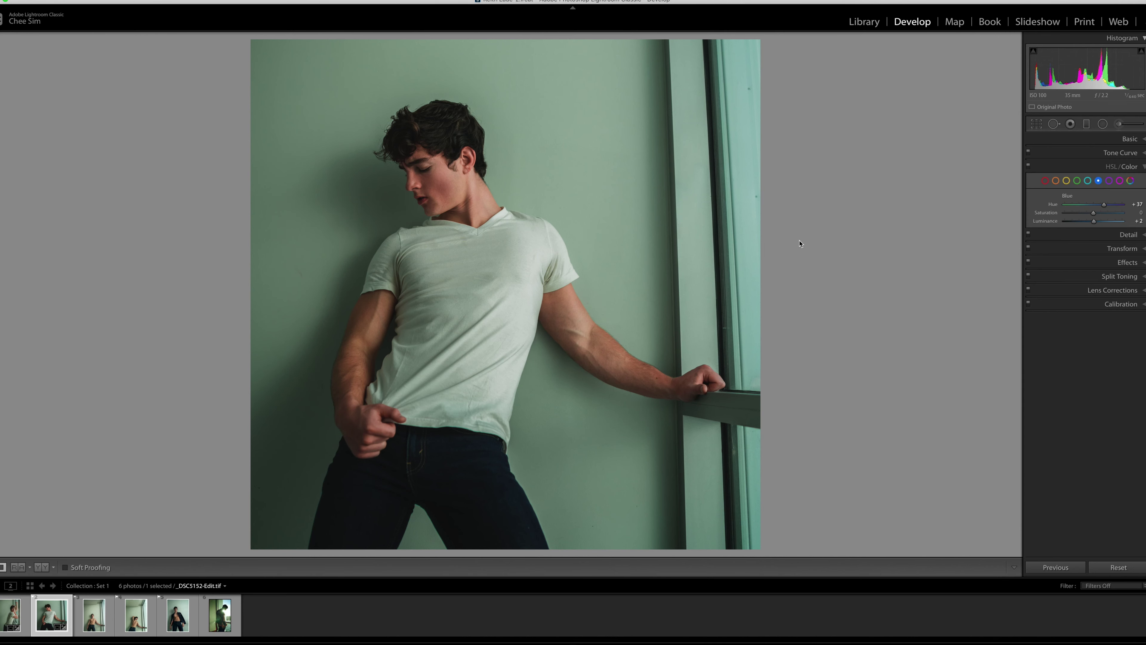
{"action": "key", "text": "backslash"}
{"action": "key", "text": "backslash"}
{"action": "key", "text": "backslash"}
{"action": "key", "text": "backslash"}
{"action": "key", "text": "Left"}
{"action": "key", "text": "Right"}
- Set Exposure +0.30, Vibrance -5 and Highlights -42
{"action": "left_click", "coordinate": [1130, 138]}
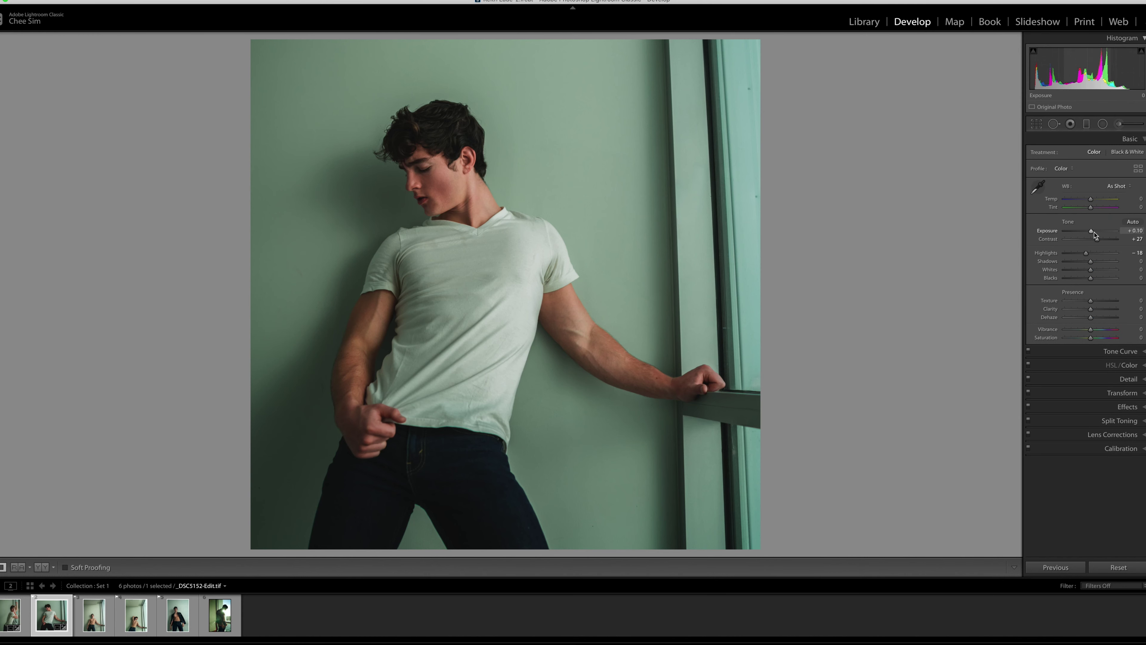
{"action": "left_click_drag", "start_coordinate": [1096, 234], "coordinate": [1100, 232]}
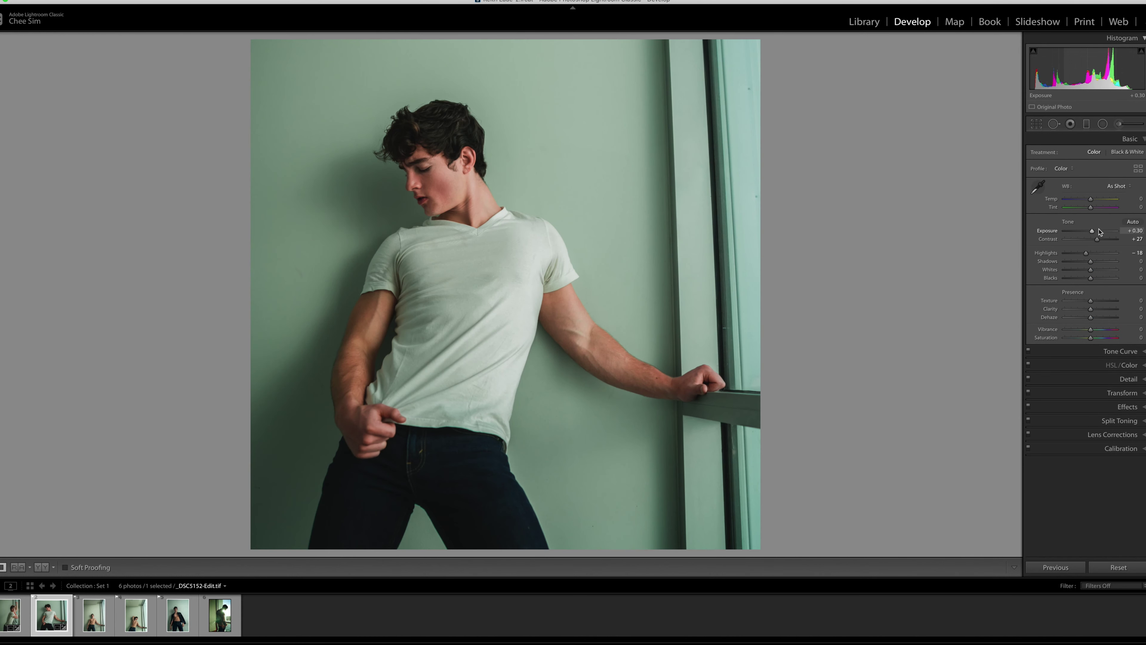
{"action": "left_click_drag", "start_coordinate": [1090, 330], "coordinate": [1090, 329]}
{"action": "left_click_drag", "start_coordinate": [1085, 252], "coordinate": [1079, 254]}
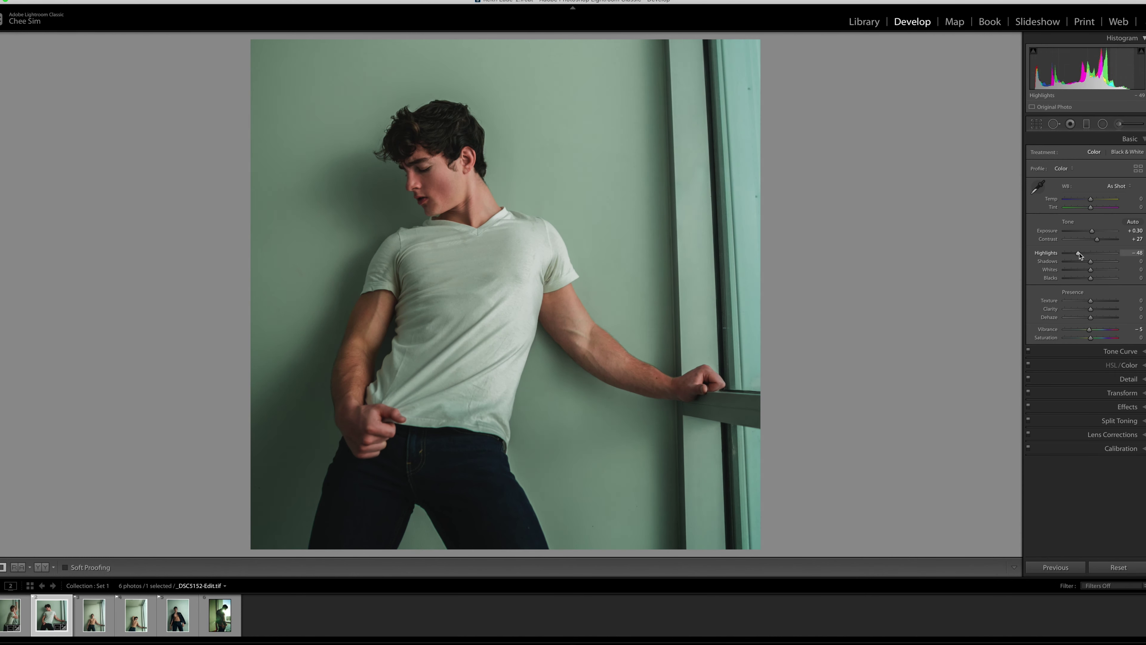
{"action": "left_click_drag", "start_coordinate": [1079, 255], "coordinate": [1080, 254]}
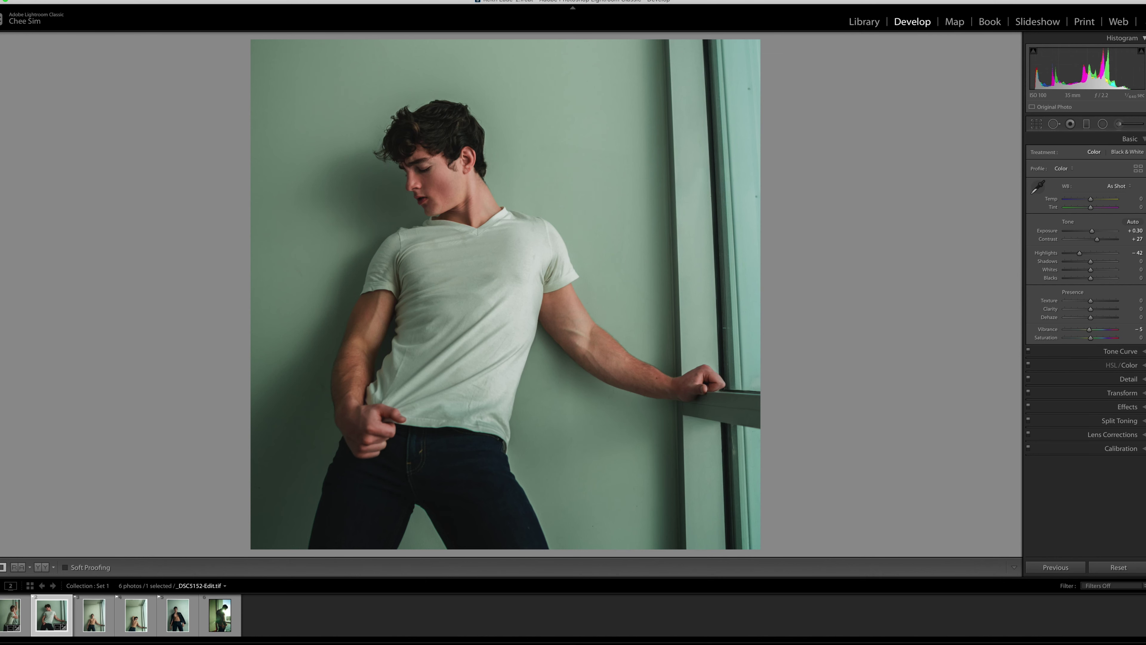
- Compare before and after, then move on to the shirtless portrait
{"action": "key", "text": "backslash"}
{"action": "key", "text": "backslash"}
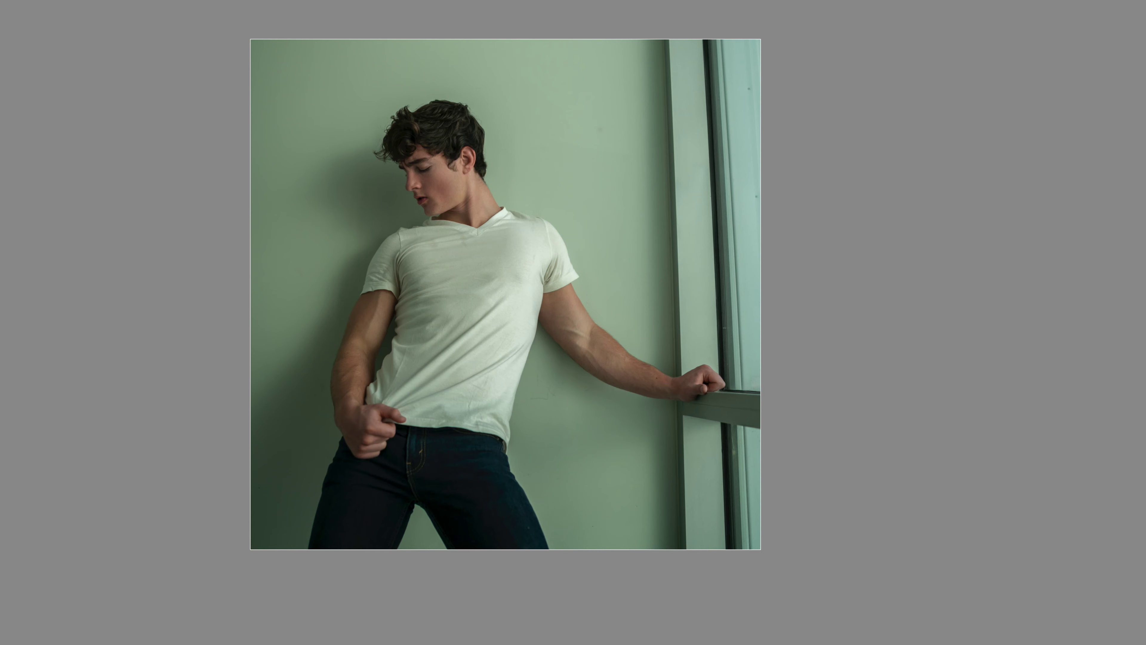
{"action": "key", "text": "backslash"}
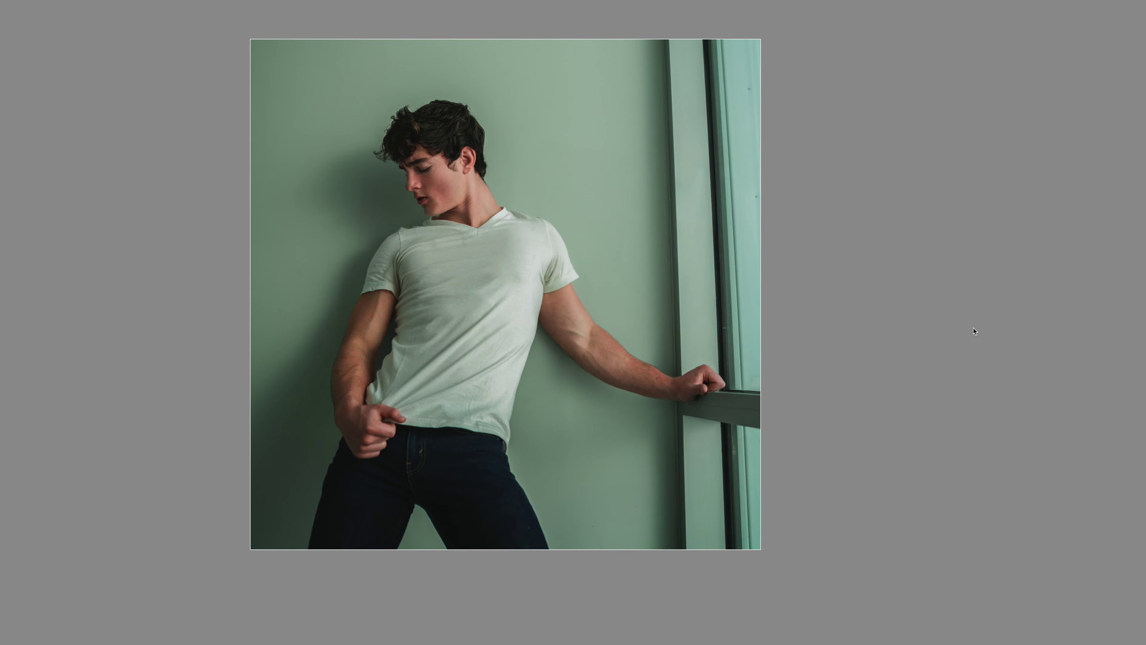
{"action": "key", "text": "l"}
{"action": "key", "text": "Right"}
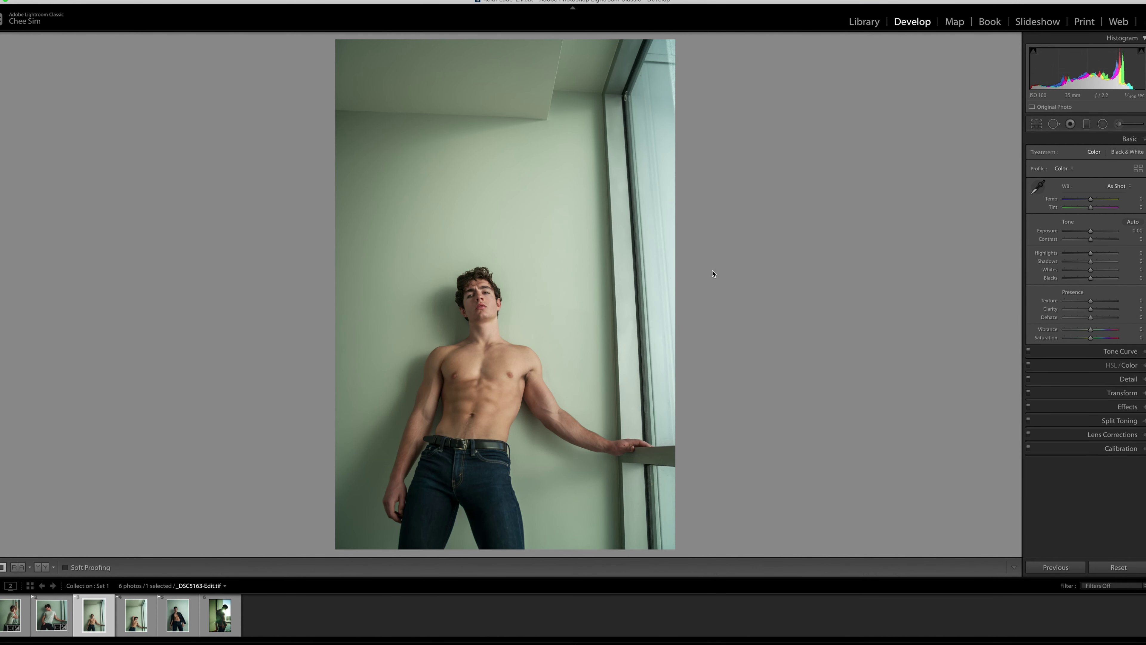
- Crop the shirtless portrait to a 1x1 square framed tightly around the man
{"action": "key", "text": "r"}
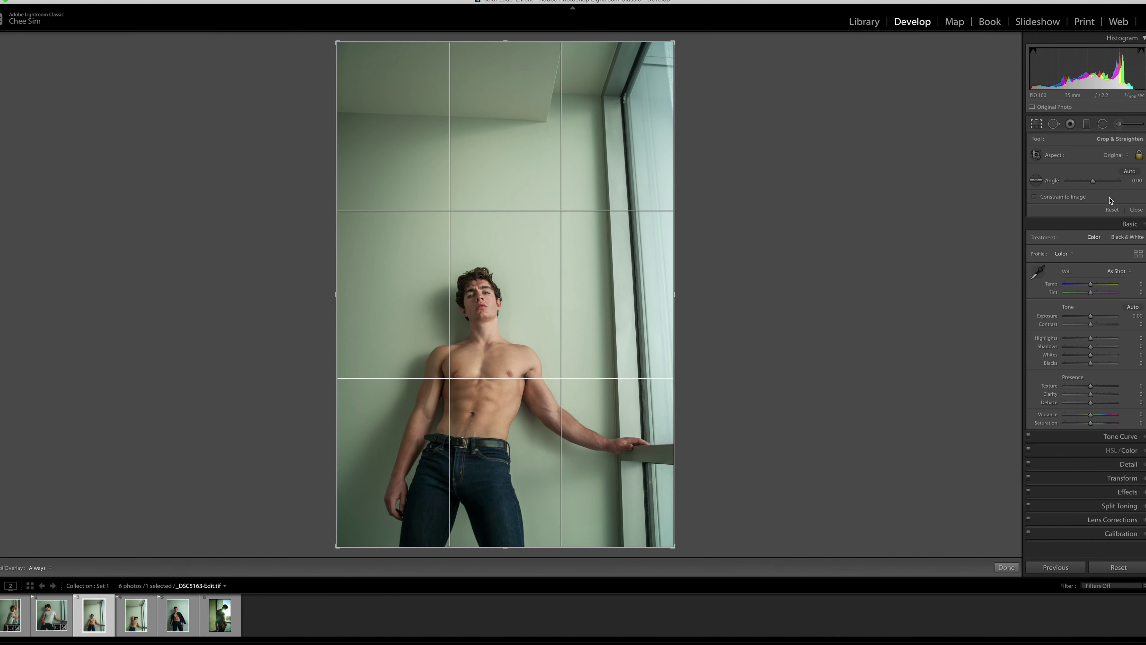
{"action": "left_click", "coordinate": [1117, 155]}
{"action": "left_click", "coordinate": [1116, 171]}
{"action": "left_click_drag", "start_coordinate": [542, 320], "coordinate": [543, 234]}
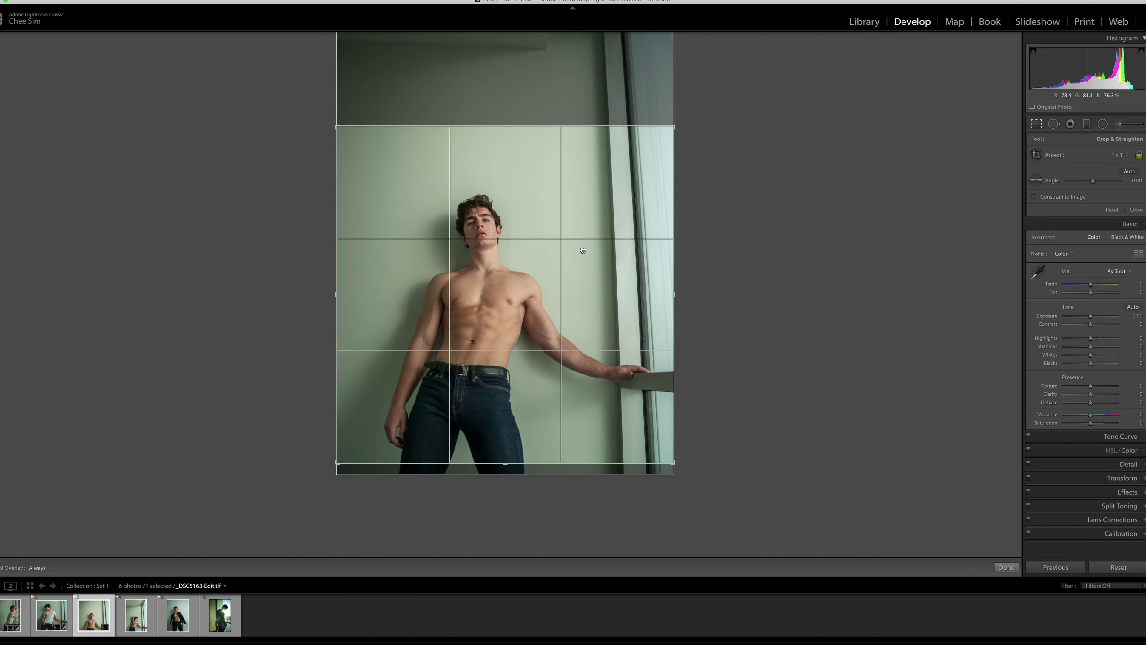
{"action": "mouse_move", "coordinate": [667, 133]}
{"action": "left_mouse_down"}
{"action": "mouse_move", "coordinate": [637, 184]}
{"action": "mouse_move", "coordinate": [632, 175]}
{"action": "left_mouse_up"}
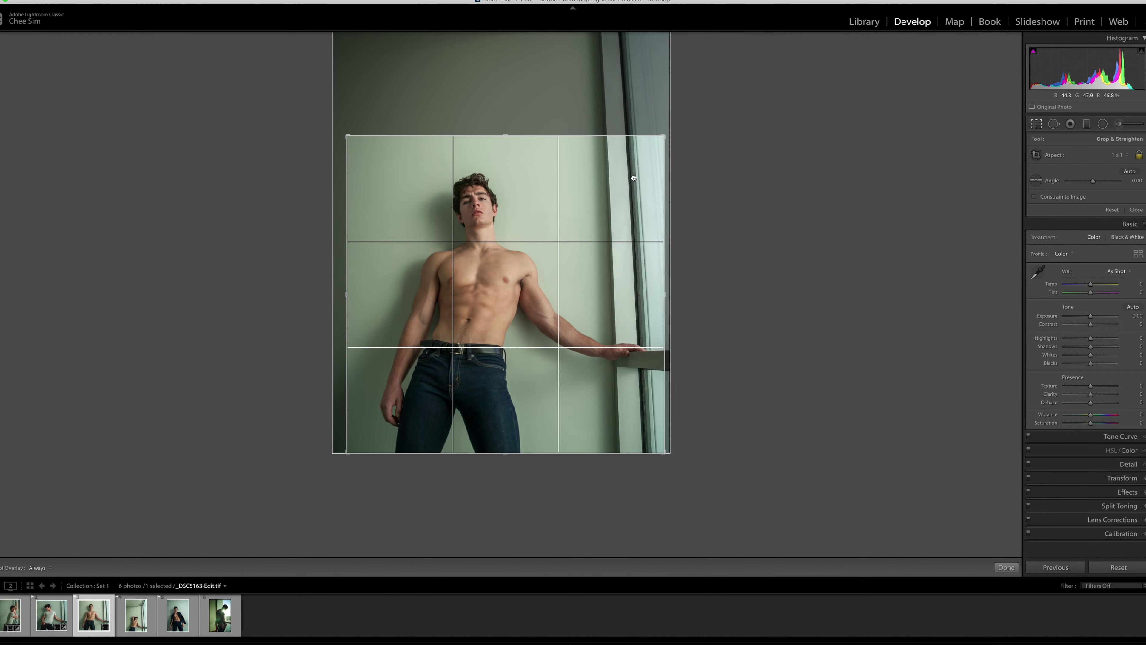
{"action": "key", "text": "o"}
{"action": "key", "text": "o"}
{"action": "key", "text": "o"}
{"action": "key", "text": "o"}
{"action": "key", "text": "o"}
{"action": "key", "text": "o"}
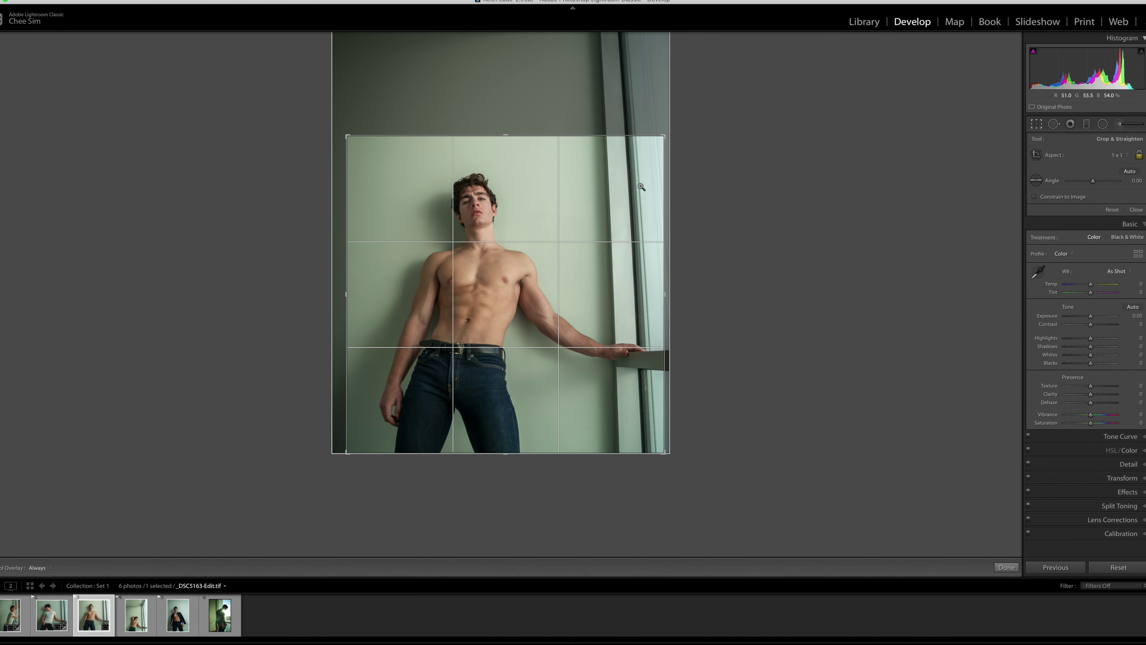
{"action": "key", "text": "Return"}
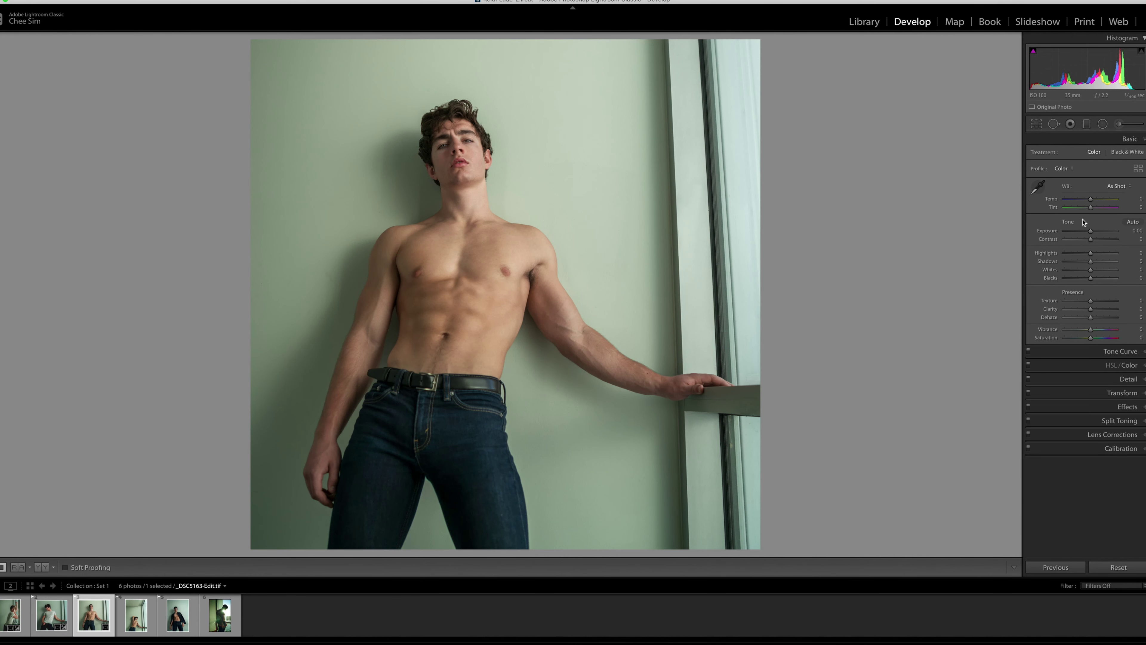
- Add slight contrast, lower exposure, and shape a soft S tone curve with lifted blacks
{"action": "left_click_drag", "start_coordinate": [1090, 240], "coordinate": [1089, 232]}
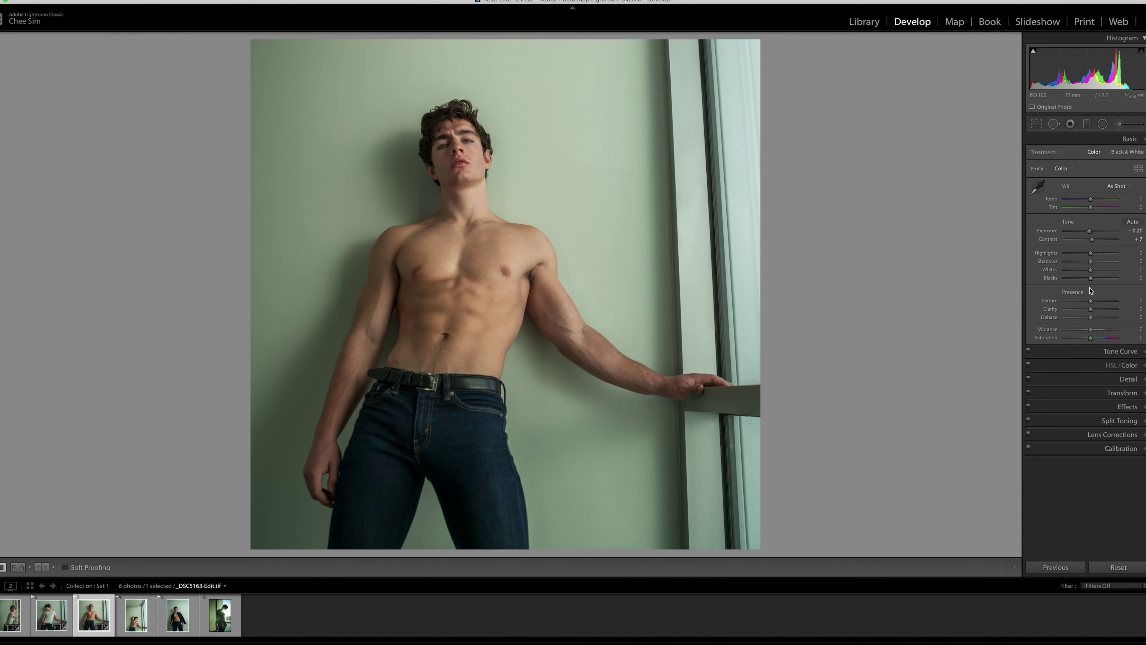
{"action": "left_click", "coordinate": [1134, 350]}
{"action": "mouse_move", "coordinate": [1111, 200]}
{"action": "left_mouse_down"}
{"action": "mouse_move", "coordinate": [1136, 176]}
{"action": "mouse_move", "coordinate": [1142, 187]}
{"action": "left_mouse_up"}
{"action": "left_click", "coordinate": [1087, 223]}
{"action": "left_click", "coordinate": [1065, 245]}
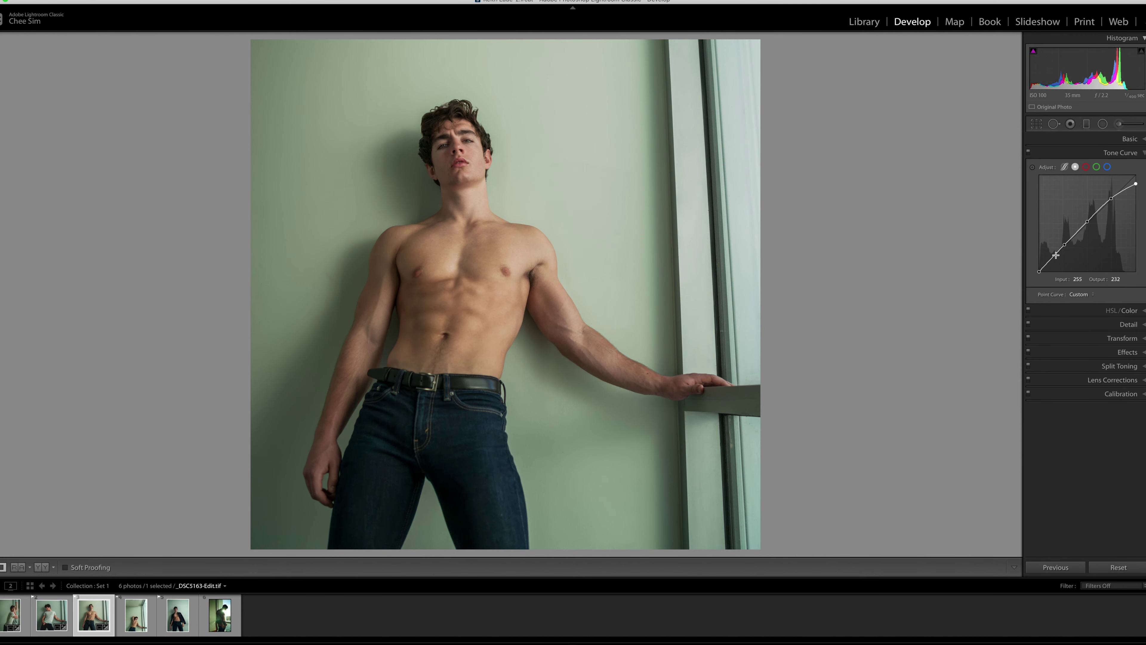
{"action": "left_click_drag", "start_coordinate": [1039, 272], "coordinate": [1058, 258]}
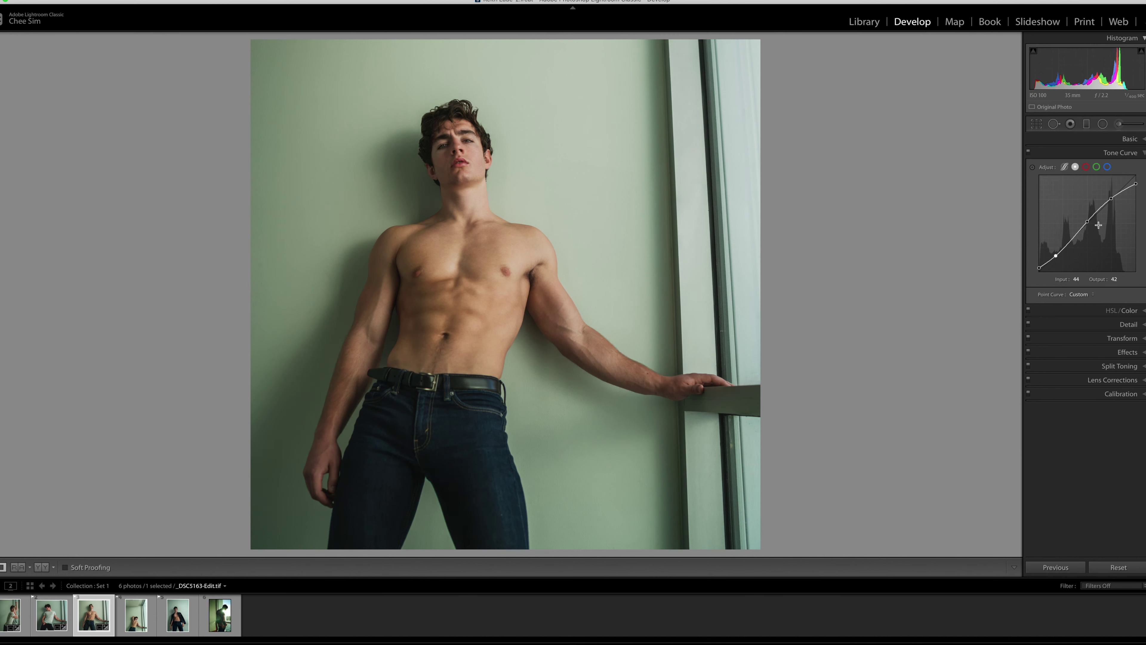
{"action": "left_click_drag", "start_coordinate": [1088, 221], "coordinate": [1085, 227]}
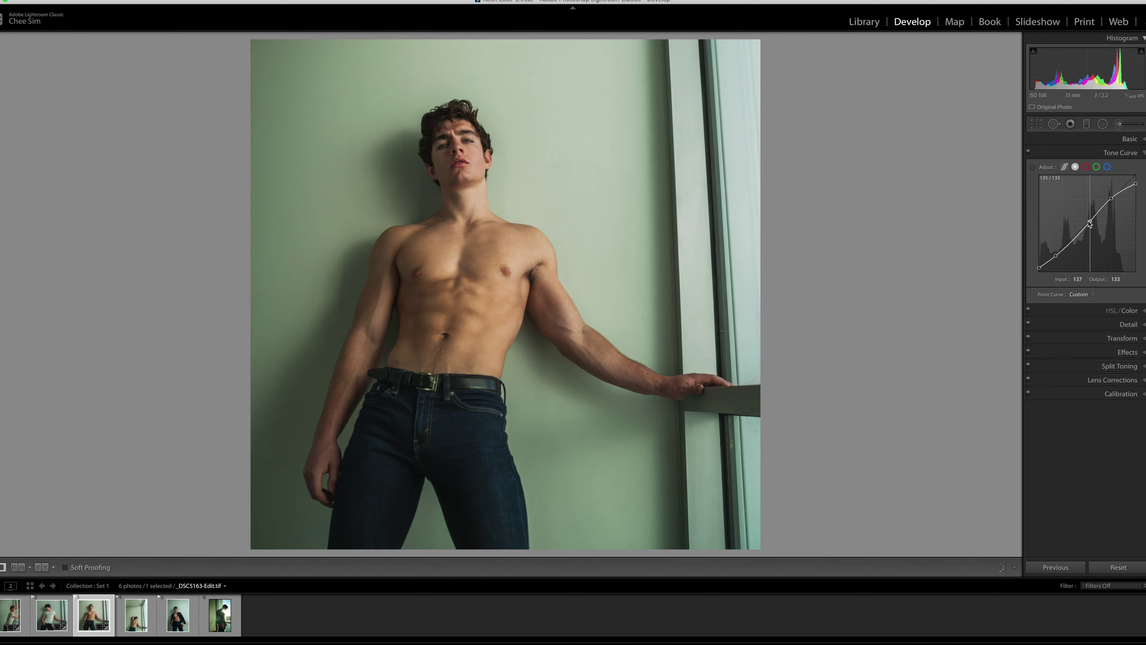
{"action": "left_click_drag", "start_coordinate": [1110, 199], "coordinate": [1110, 203]}
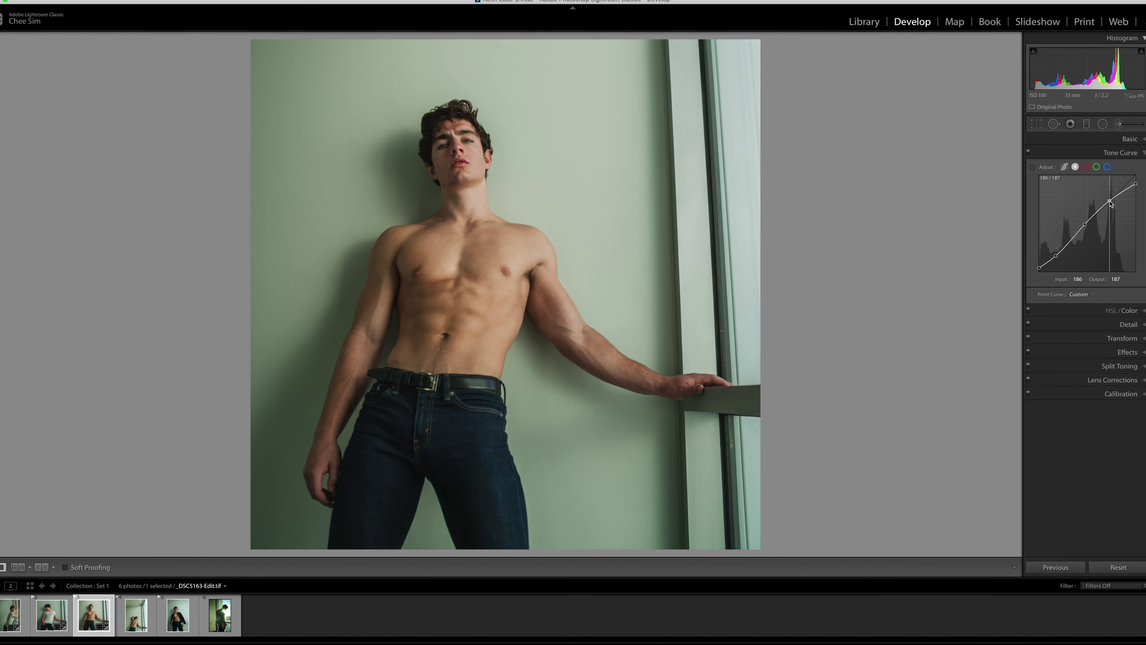
{"action": "left_click", "coordinate": [1121, 394]}
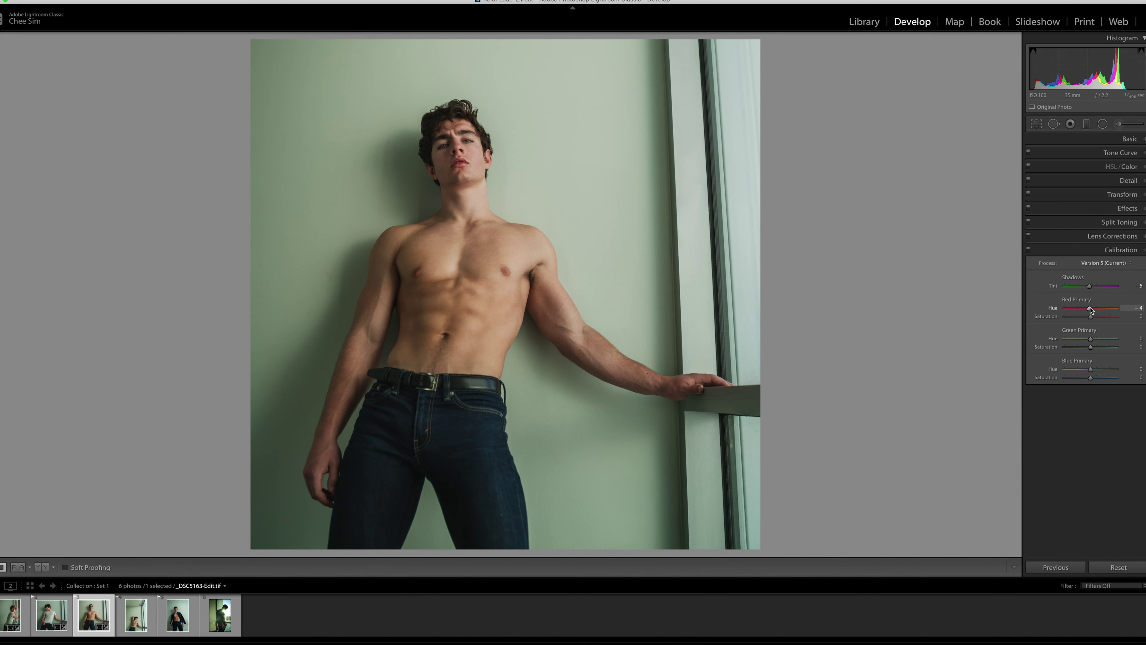
- Set the calibration primaries: red -3, green +18, blue slightly positive
{"action": "key", "text": "Down"}
{"action": "key", "text": "Down"}
{"action": "key", "text": "Down"}
{"action": "left_click", "coordinate": [1133, 308]}
{"action": "key", "text": "Up"}
{"action": "key", "text": "Return"}
{"action": "left_click_drag", "start_coordinate": [1091, 340], "coordinate": [1095, 343]}
{"action": "left_click_drag", "start_coordinate": [1090, 369], "coordinate": [1093, 370]}
{"action": "left_click", "coordinate": [1133, 369]}
- Darken the orange skin luminance to -24 in HSL
{"action": "left_click", "coordinate": [1129, 166]}
{"action": "left_click", "coordinate": [1056, 181]}
{"action": "left_click_drag", "start_coordinate": [1094, 221], "coordinate": [1085, 227]}
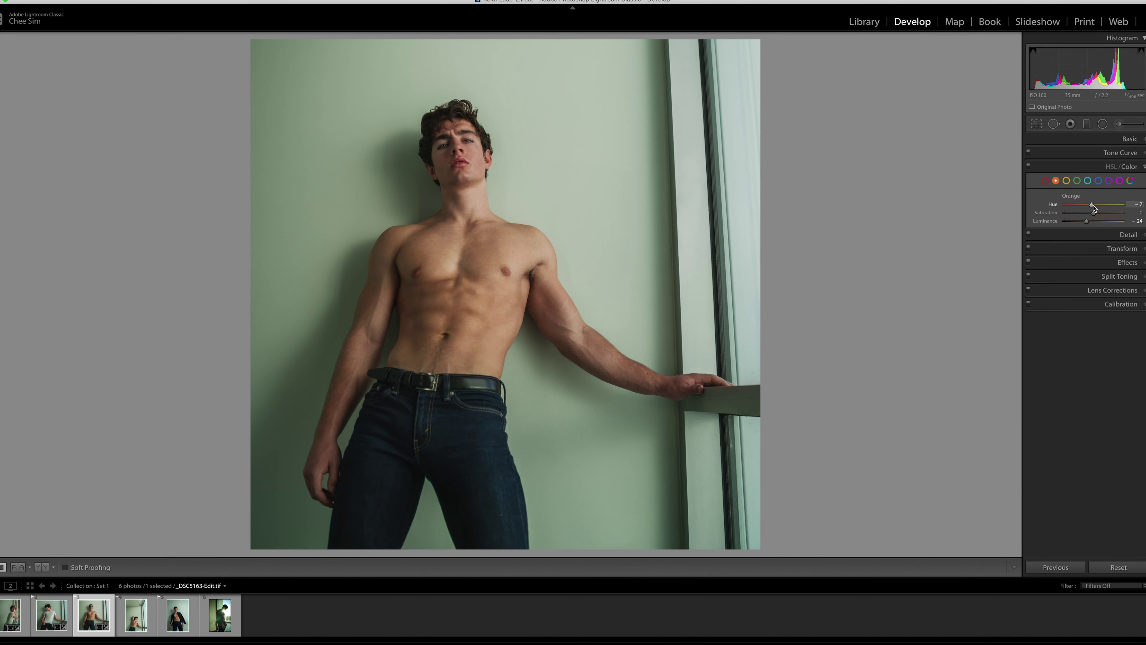
- Brighten the yellow tones and lower red luminance slightly, checking the face up close
{"action": "left_click", "coordinate": [1066, 180]}
{"action": "left_click_drag", "start_coordinate": [1088, 221], "coordinate": [1095, 221]}
{"action": "left_click_drag", "start_coordinate": [1096, 221], "coordinate": [1095, 220]}
{"action": "key", "text": "z"}
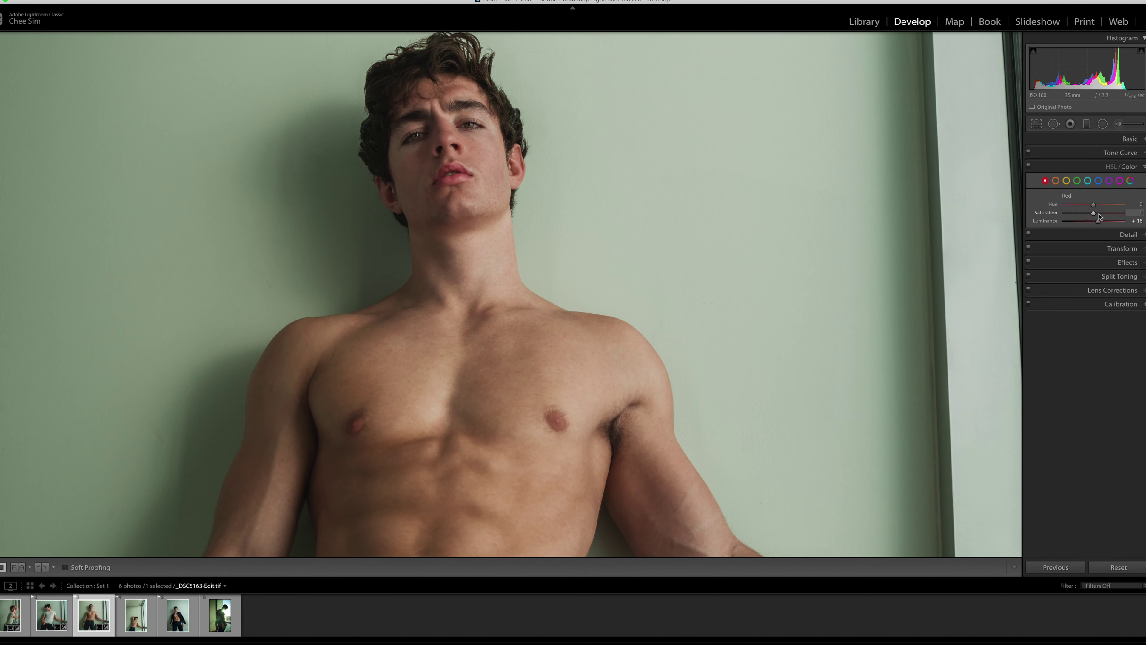
{"action": "left_click", "coordinate": [852, 230]}
- Darken the greens and set aqua luminance to -33
{"action": "left_click", "coordinate": [1077, 181]}
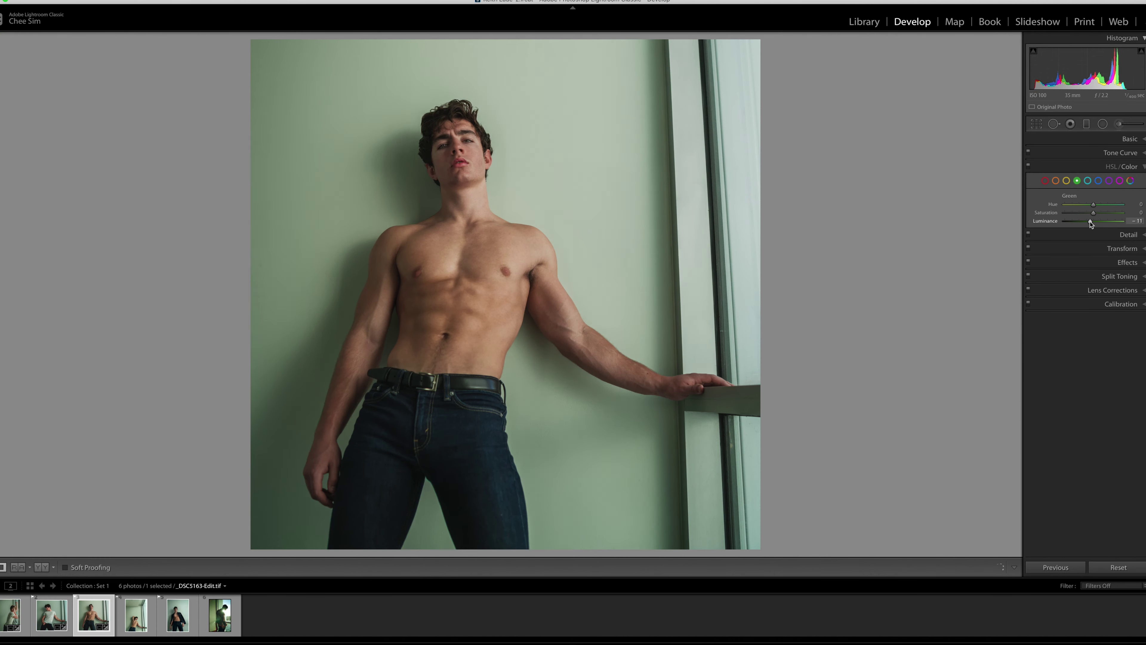
{"action": "mouse_move", "coordinate": [1092, 221]}
{"action": "left_mouse_down"}
{"action": "mouse_move", "coordinate": [1077, 222]}
{"action": "mouse_move", "coordinate": [1105, 204]}
{"action": "mouse_move", "coordinate": [1086, 212]}
{"action": "left_mouse_up"}
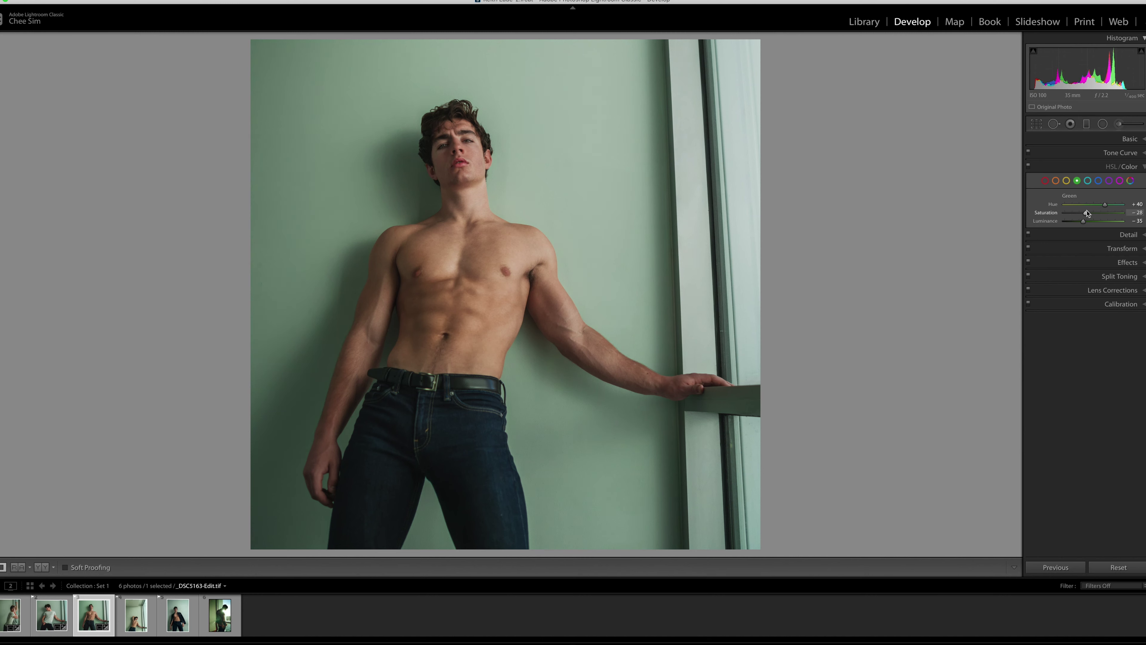
{"action": "left_click", "coordinate": [1099, 180]}
{"action": "left_click", "coordinate": [1088, 181]}
{"action": "left_click_drag", "start_coordinate": [1093, 222], "coordinate": [1080, 221]}
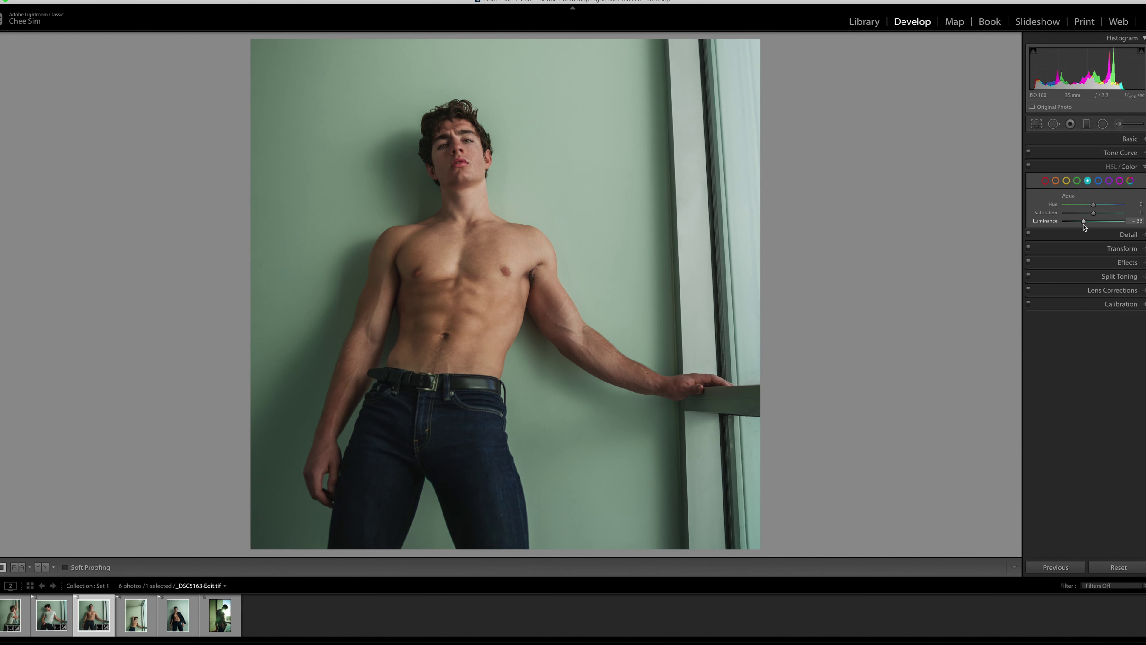
- Darken the orange skin-tone luminance to about -28
{"action": "left_click", "coordinate": [1055, 181]}
{"action": "left_click_drag", "start_coordinate": [1087, 221], "coordinate": [1089, 221]}
{"action": "left_click_drag", "start_coordinate": [1087, 222], "coordinate": [1086, 222]}
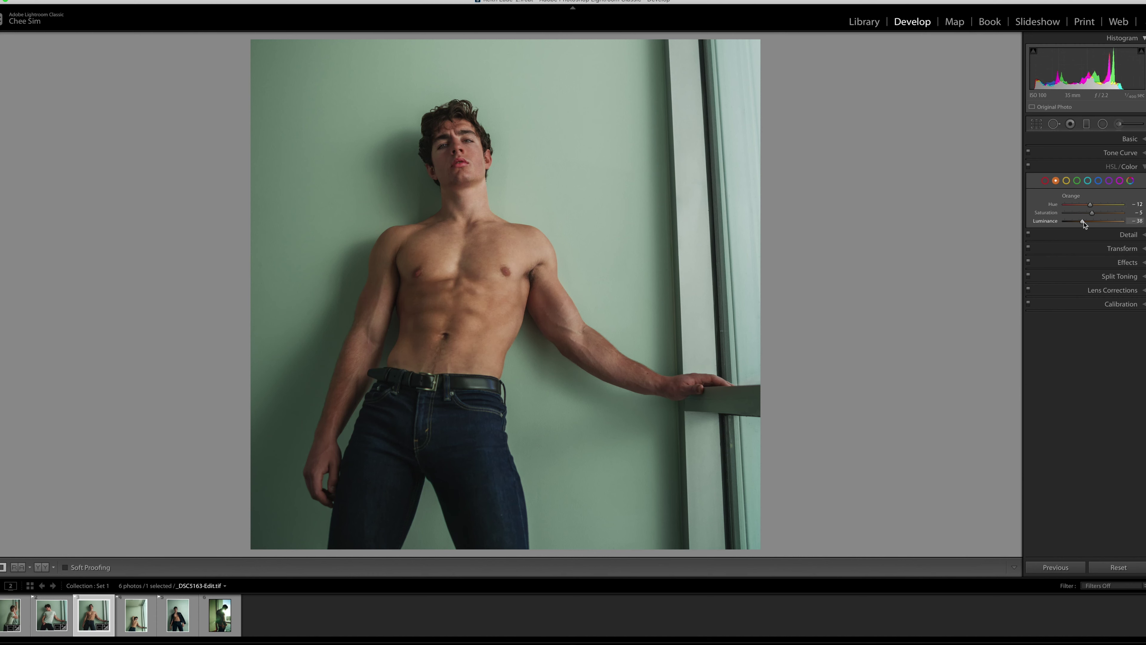
{"action": "left_click", "coordinate": [1123, 140]}
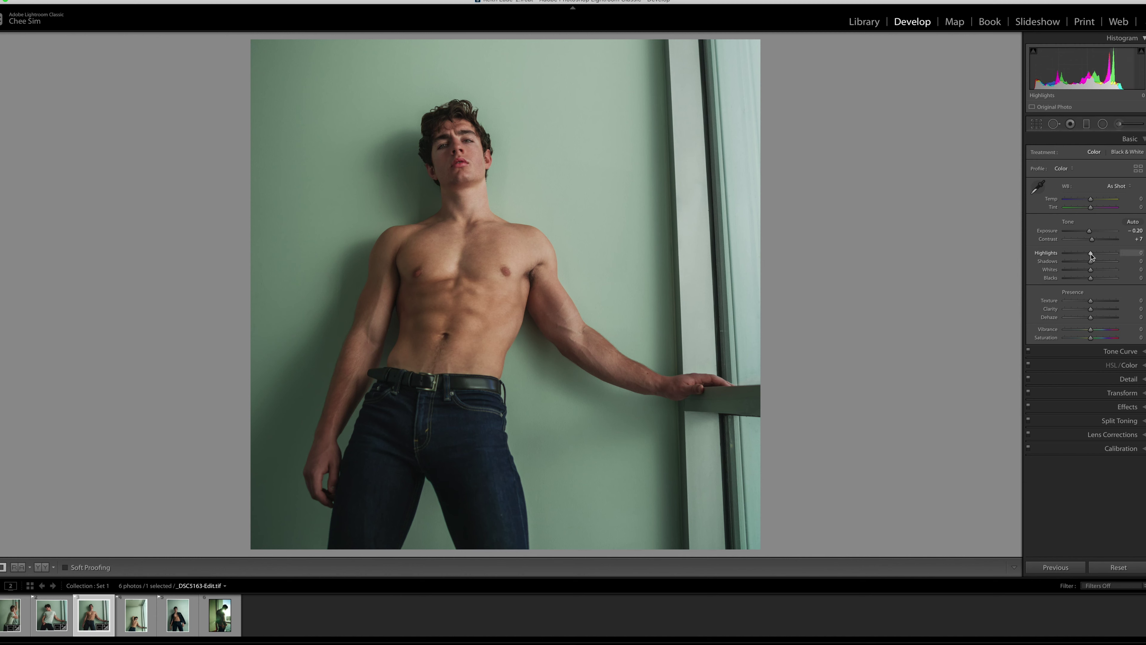
- Set Highlights -15 and add a face radial filter with brightened whites
{"action": "left_click_drag", "start_coordinate": [1090, 253], "coordinate": [1095, 270]}
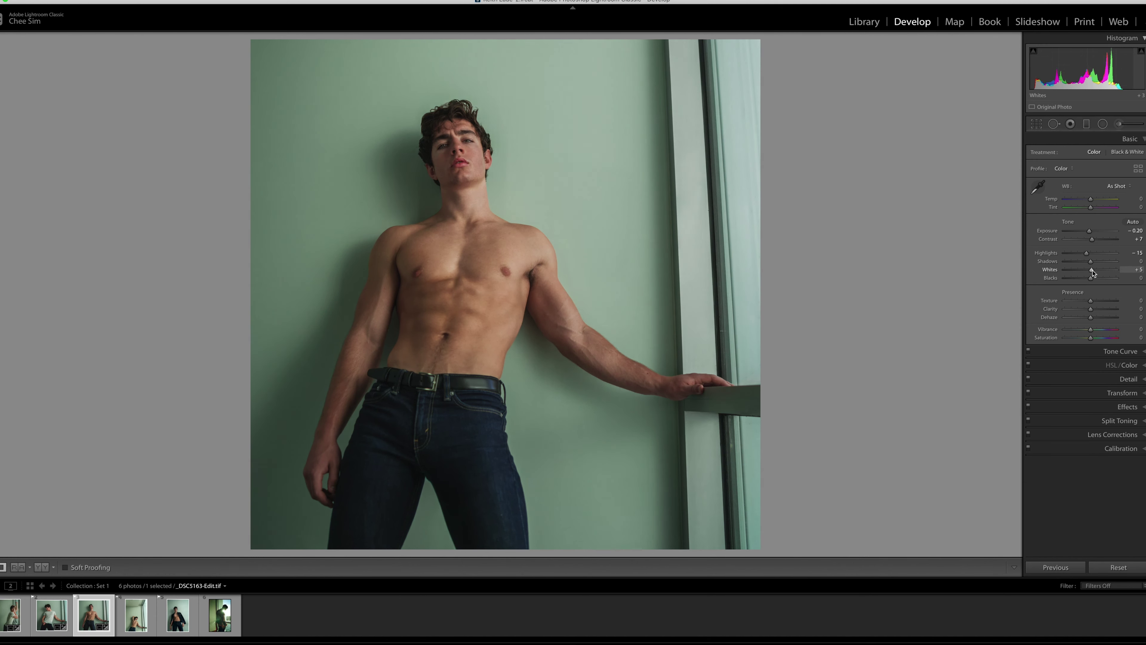
{"action": "double_click", "coordinate": [1056, 271]}
{"action": "left_click", "coordinate": [1102, 124]}
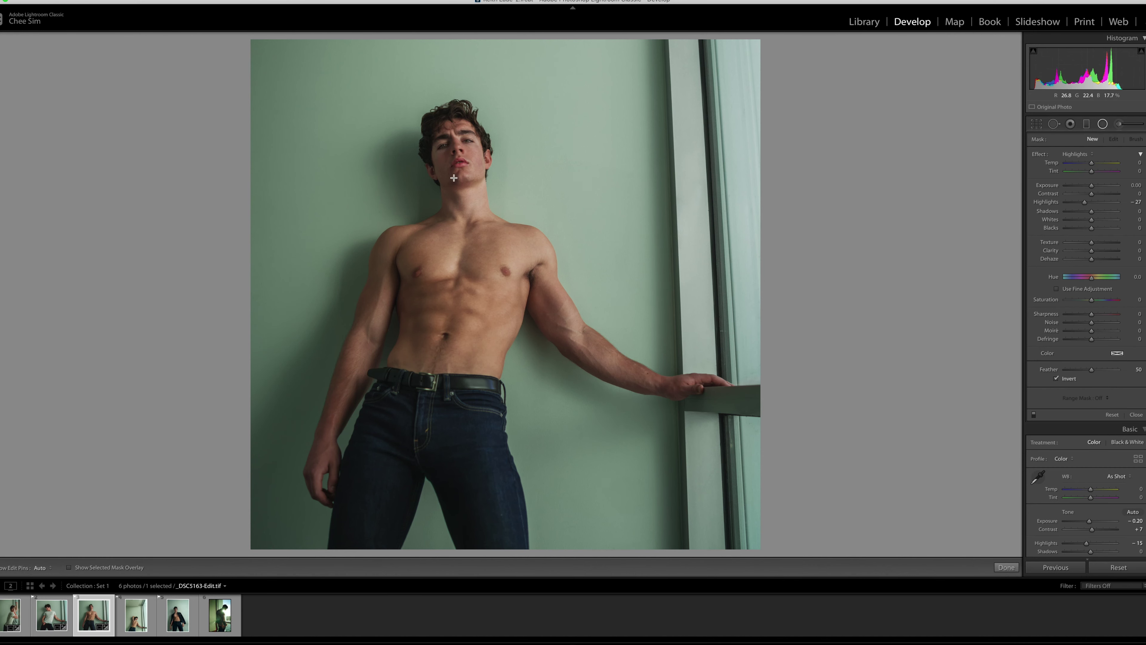
{"action": "mouse_move", "coordinate": [461, 178]}
{"action": "left_mouse_down"}
{"action": "mouse_move", "coordinate": [484, 216]}
{"action": "mouse_move", "coordinate": [472, 212]}
{"action": "left_mouse_up"}
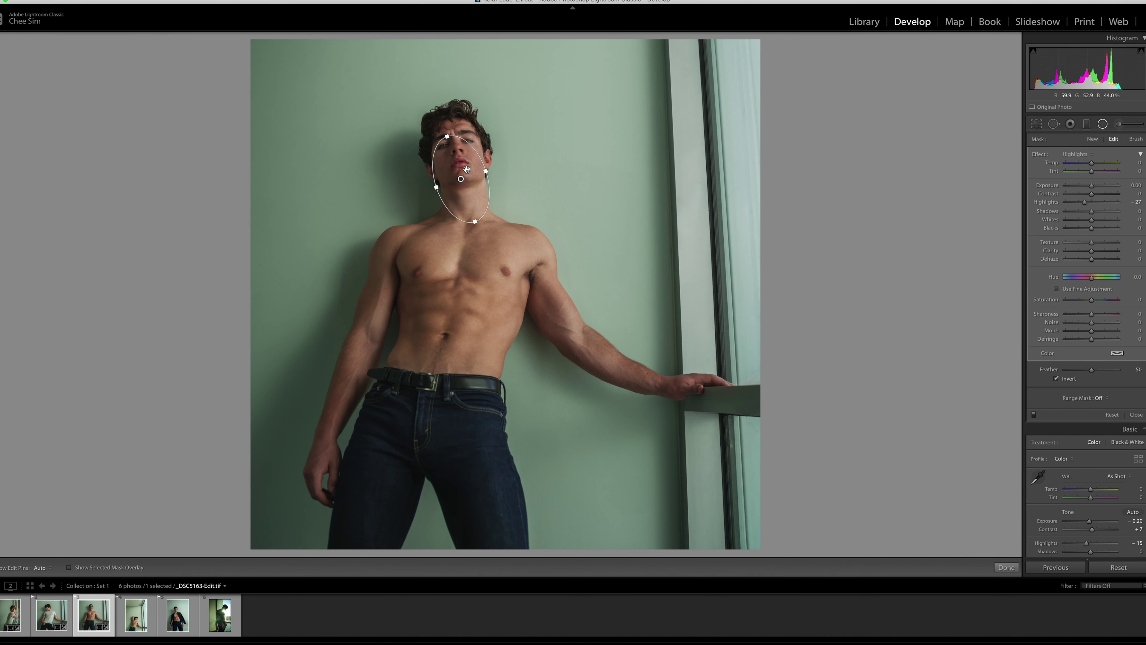
{"action": "double_click", "coordinate": [1046, 202]}
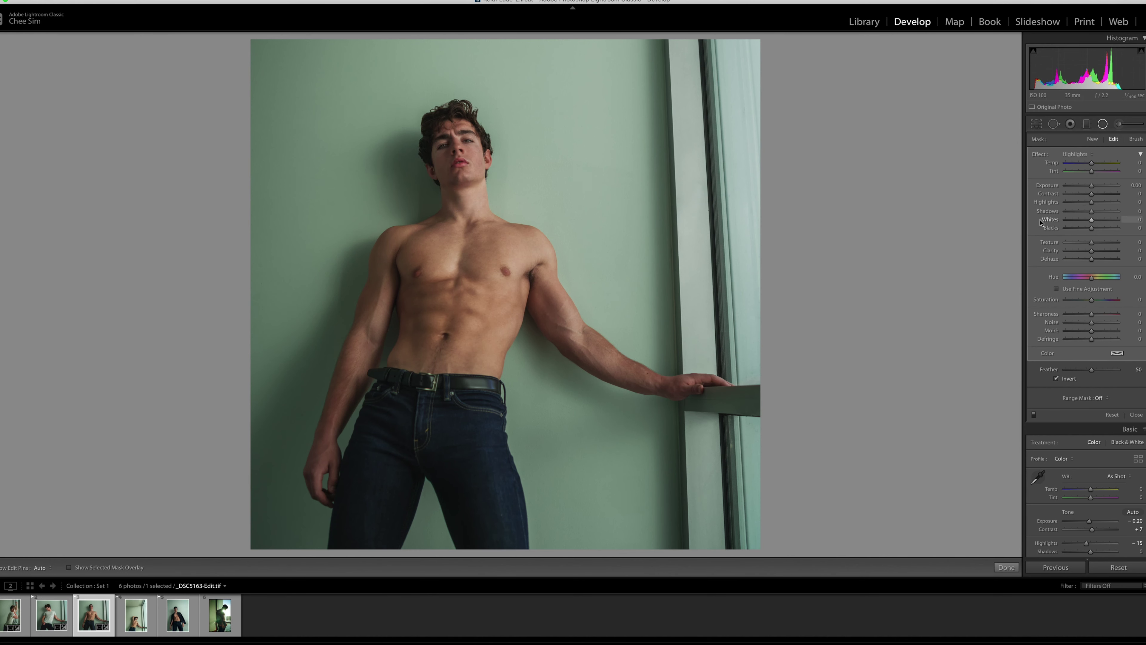
{"action": "left_click_drag", "start_coordinate": [470, 213], "coordinate": [459, 192]}
{"action": "left_click_drag", "start_coordinate": [428, 147], "coordinate": [481, 145]}
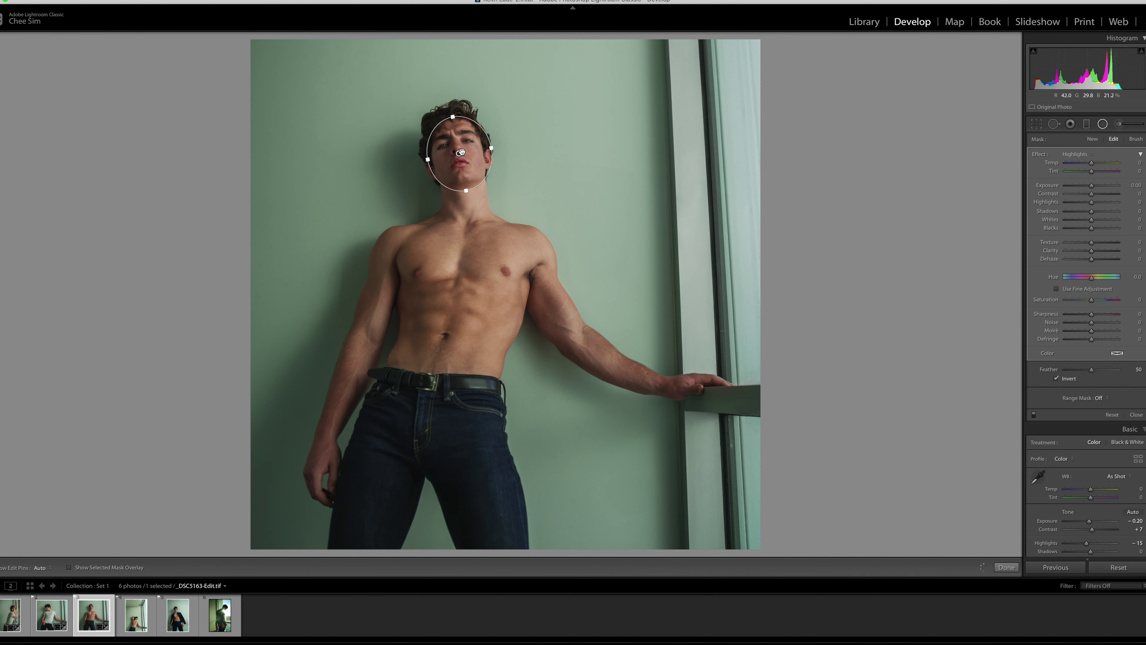
{"action": "left_click_drag", "start_coordinate": [1092, 219], "coordinate": [1095, 219]}
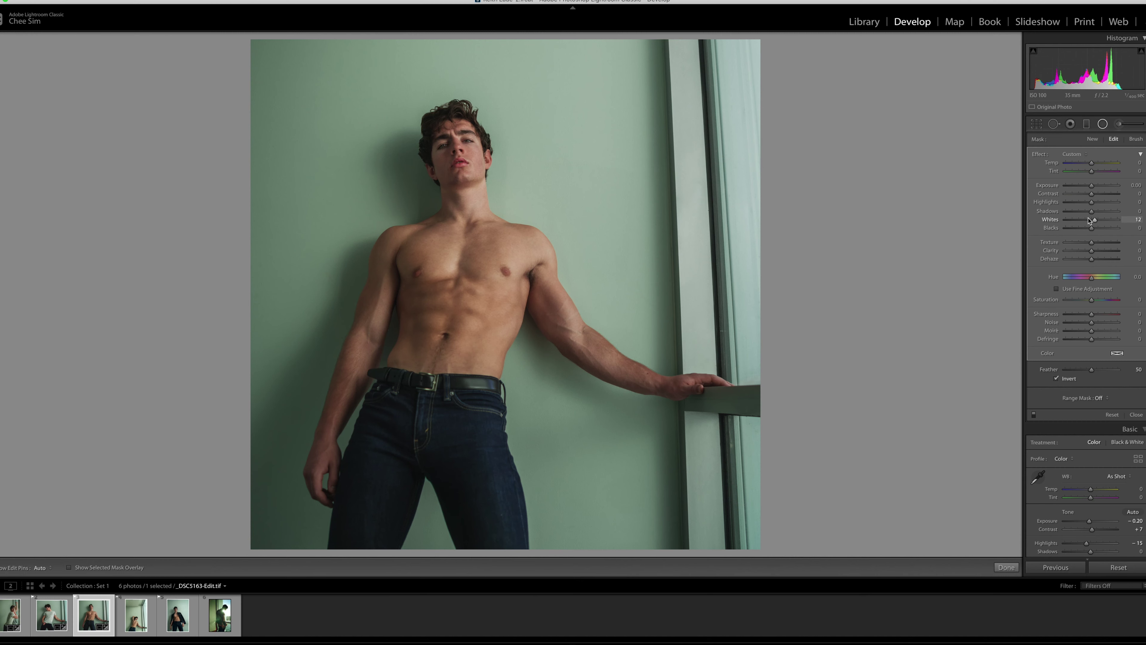
{"action": "left_click_drag", "start_coordinate": [1095, 220], "coordinate": [1099, 221]}
- Add a chin and neck radial filter with deeper blacks
{"action": "left_click", "coordinate": [1093, 138]}
{"action": "left_click_drag", "start_coordinate": [459, 192], "coordinate": [485, 220]}
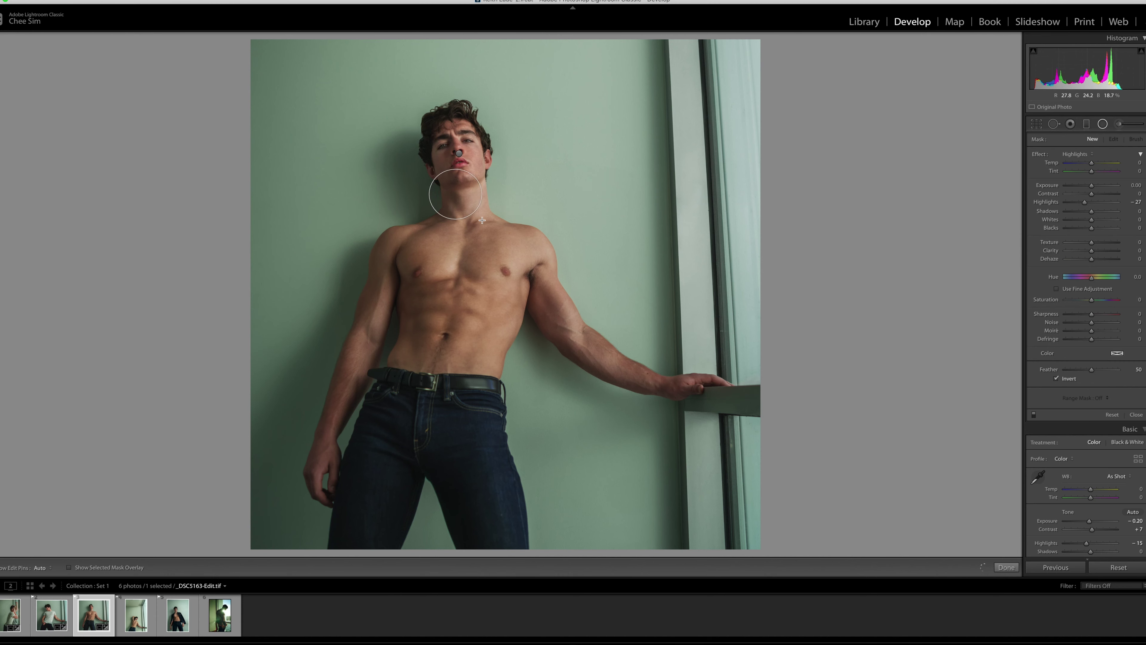
{"action": "double_click", "coordinate": [1052, 202]}
{"action": "left_click_drag", "start_coordinate": [1092, 228], "coordinate": [1092, 230]}
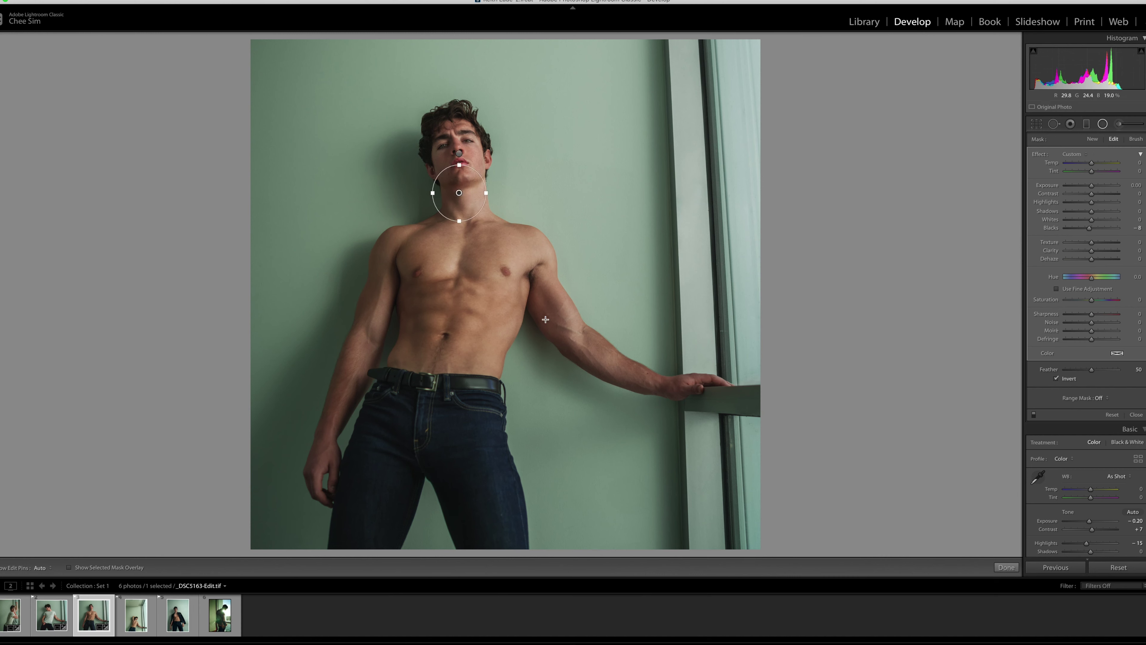
- Rotate the torso radial filter, lower its whites, and cool it slightly
{"action": "left_click", "coordinate": [452, 312]}
{"action": "left_click_drag", "start_coordinate": [502, 284], "coordinate": [512, 289]}
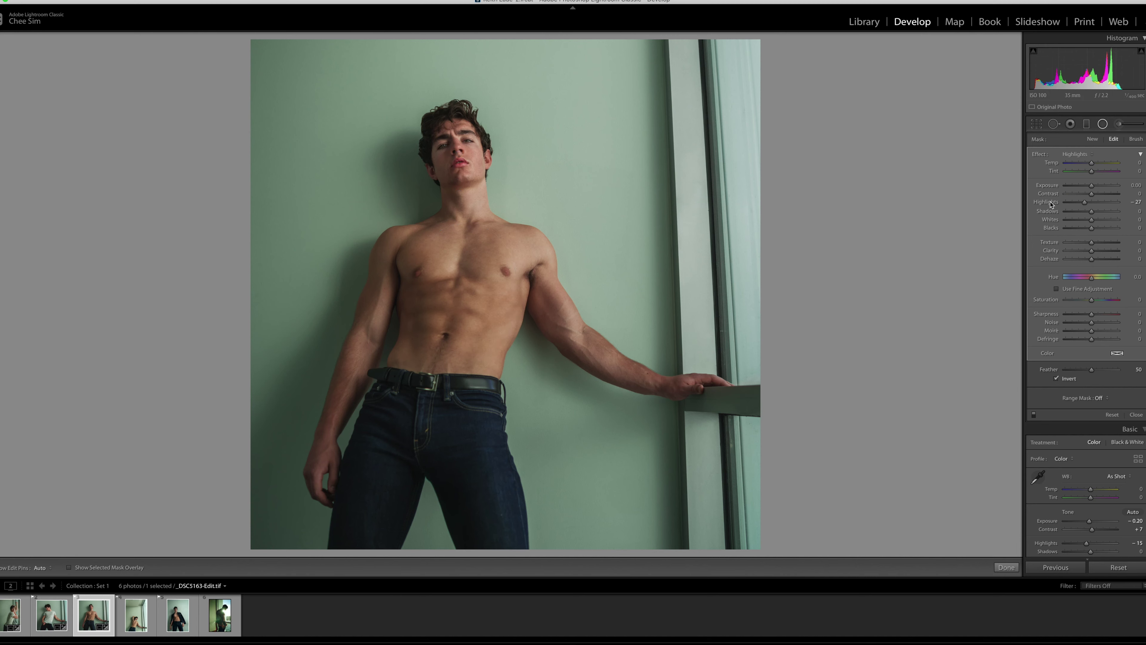
{"action": "double_click", "coordinate": [1084, 202]}
{"action": "left_click_drag", "start_coordinate": [1092, 219], "coordinate": [1093, 254]}
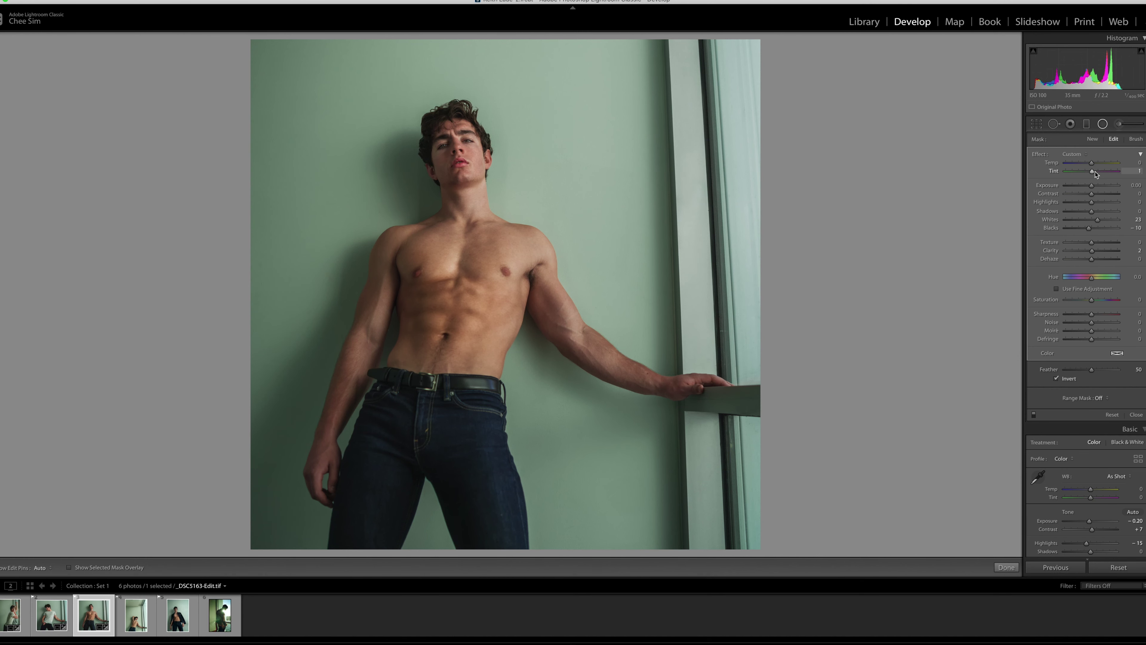
{"action": "left_click_drag", "start_coordinate": [1092, 163], "coordinate": [1091, 163]}
{"action": "left_click", "coordinate": [1034, 416]}
{"action": "left_click", "coordinate": [1006, 567]}
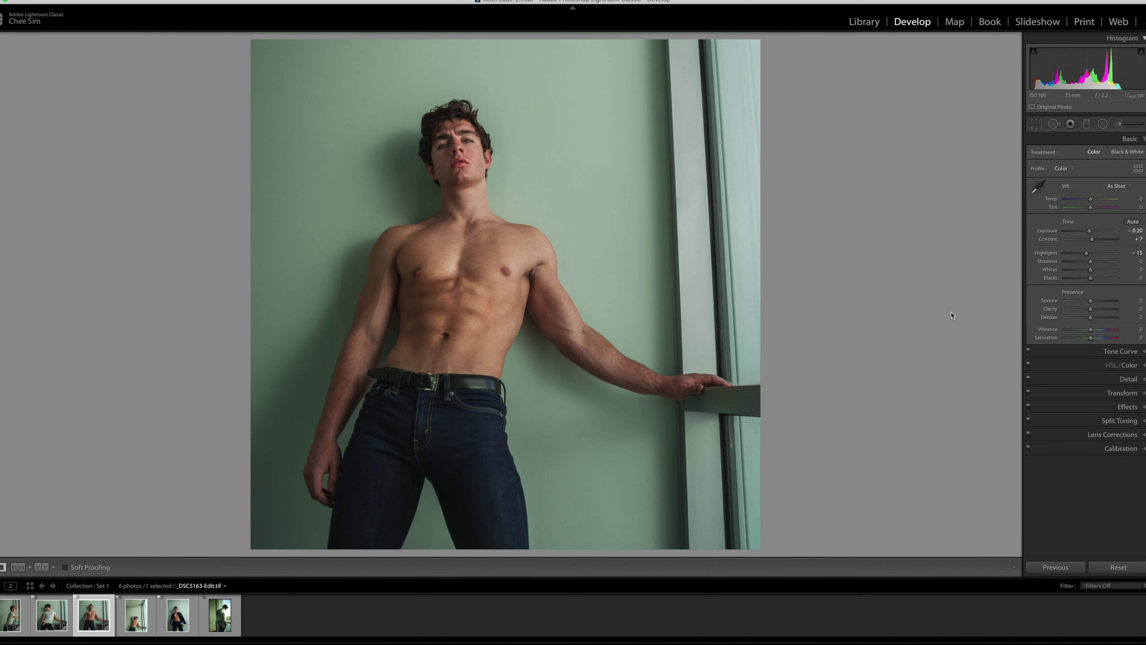
{"action": "key", "text": "backslash"}
{"action": "key", "text": "backslash"}
{"action": "key", "text": "backslash"}
{"action": "key", "text": "backslash"}
{"action": "key", "text": "backslash"}
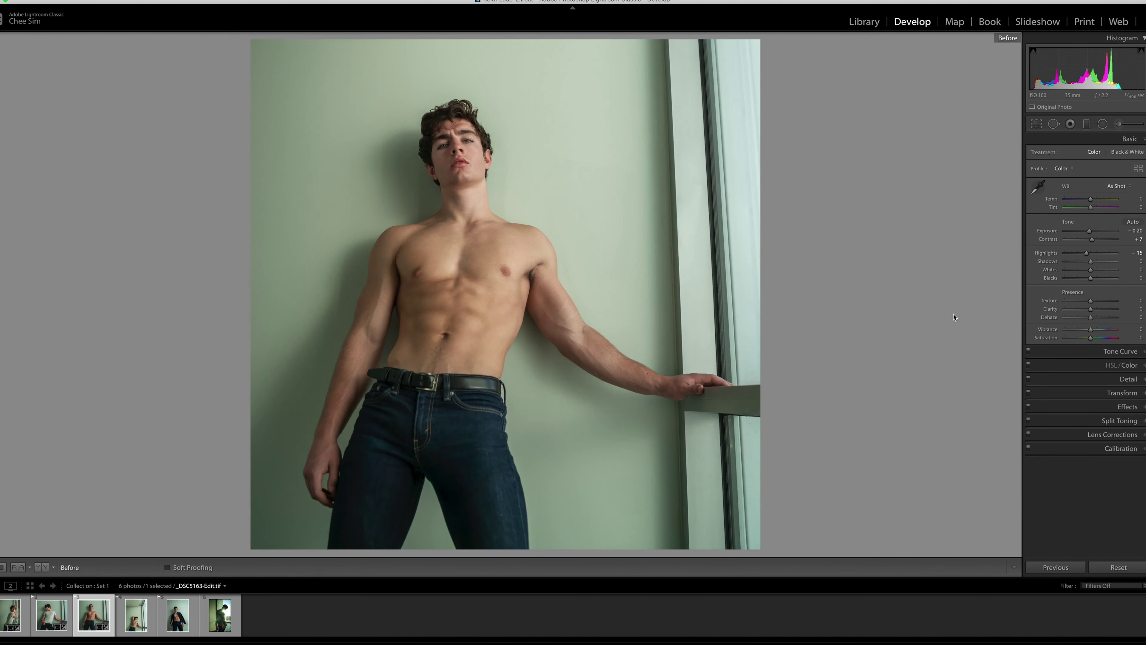
{"action": "key", "text": "backslash"}
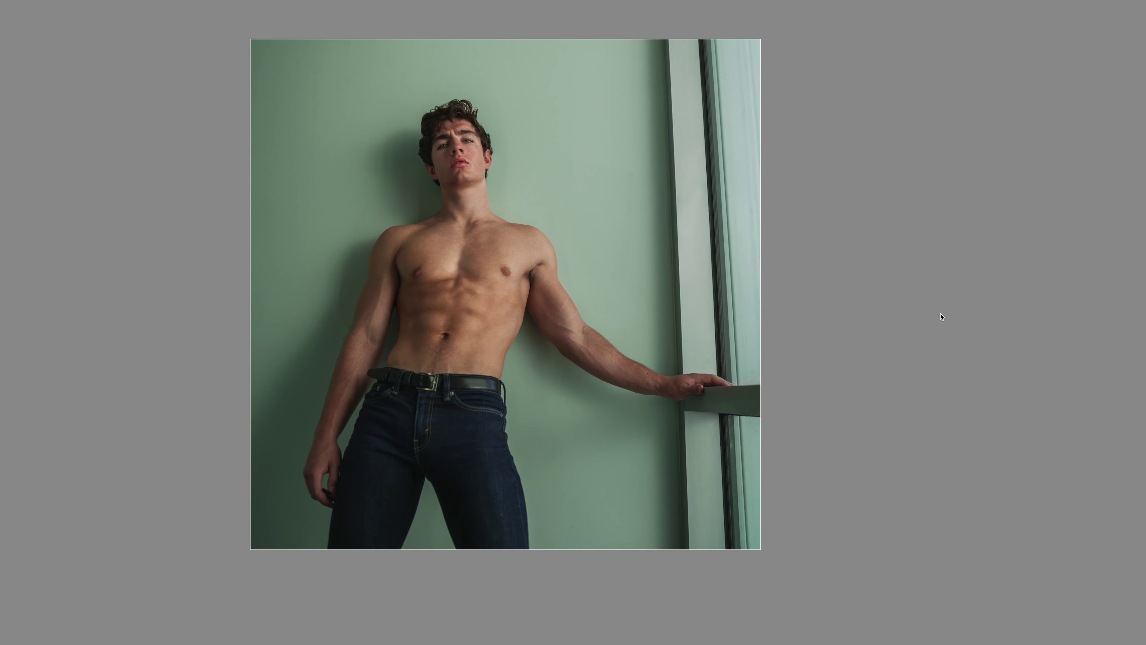
{"action": "key", "text": "backslash"}
{"action": "key", "text": "backslash"}
{"action": "key", "text": "l"}
{"action": "key", "text": "Right"}
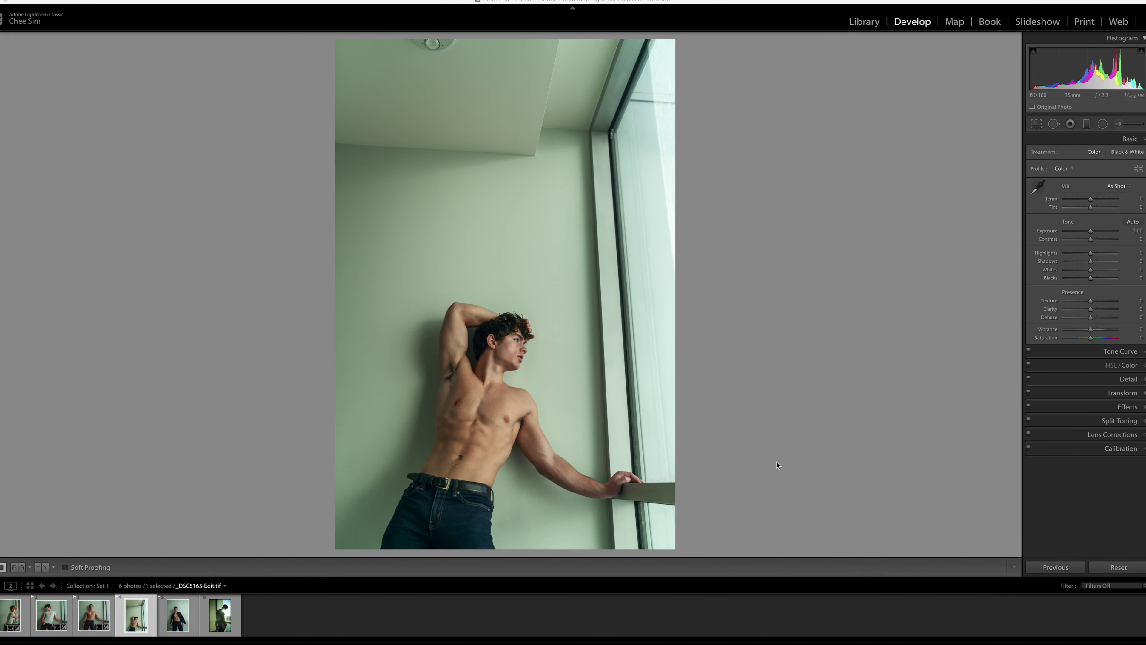
- Crop the fourth portrait to a 1x1 square framed around the subject
{"action": "key", "text": "r"}
{"action": "left_click", "coordinate": [1114, 155]}
{"action": "mouse_move", "coordinate": [362, 128]}
{"action": "left_mouse_down"}
{"action": "mouse_move", "coordinate": [603, 234]}
{"action": "mouse_move", "coordinate": [583, 215]}
{"action": "left_mouse_up"}
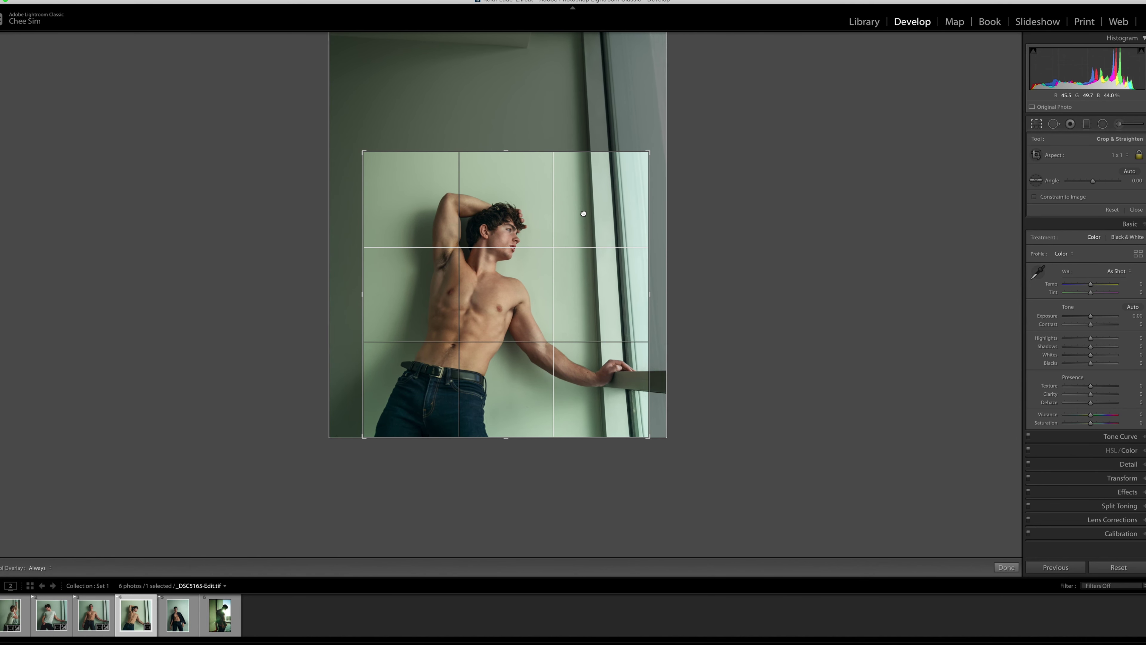
{"action": "left_click_drag", "start_coordinate": [362, 151], "coordinate": [368, 156]}
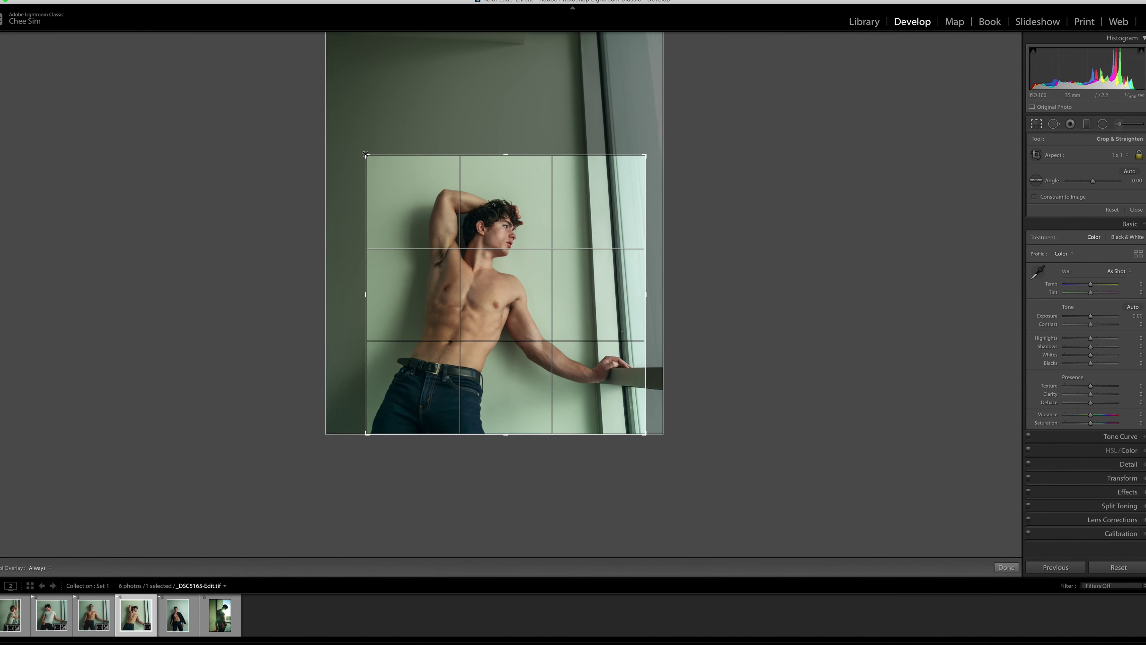
{"action": "key", "text": "o"}
{"action": "key", "text": "o"}
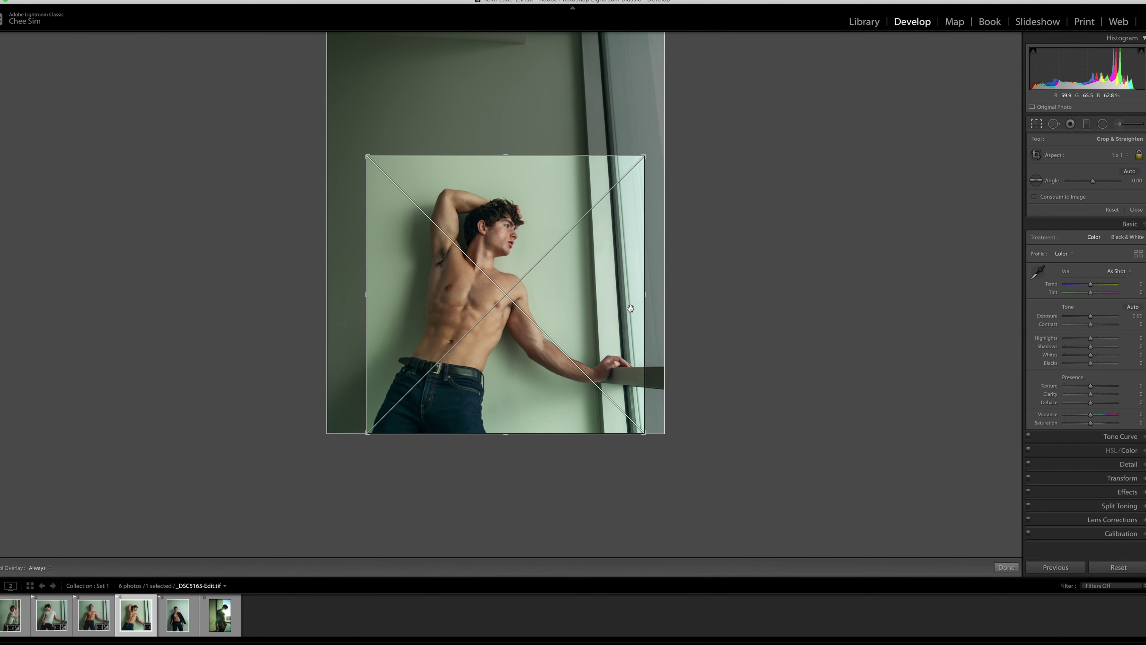
{"action": "key", "text": "o"}
{"action": "key", "text": "o"}
{"action": "key", "text": "o"}
{"action": "key", "text": "o"}
{"action": "key", "text": "Return"}
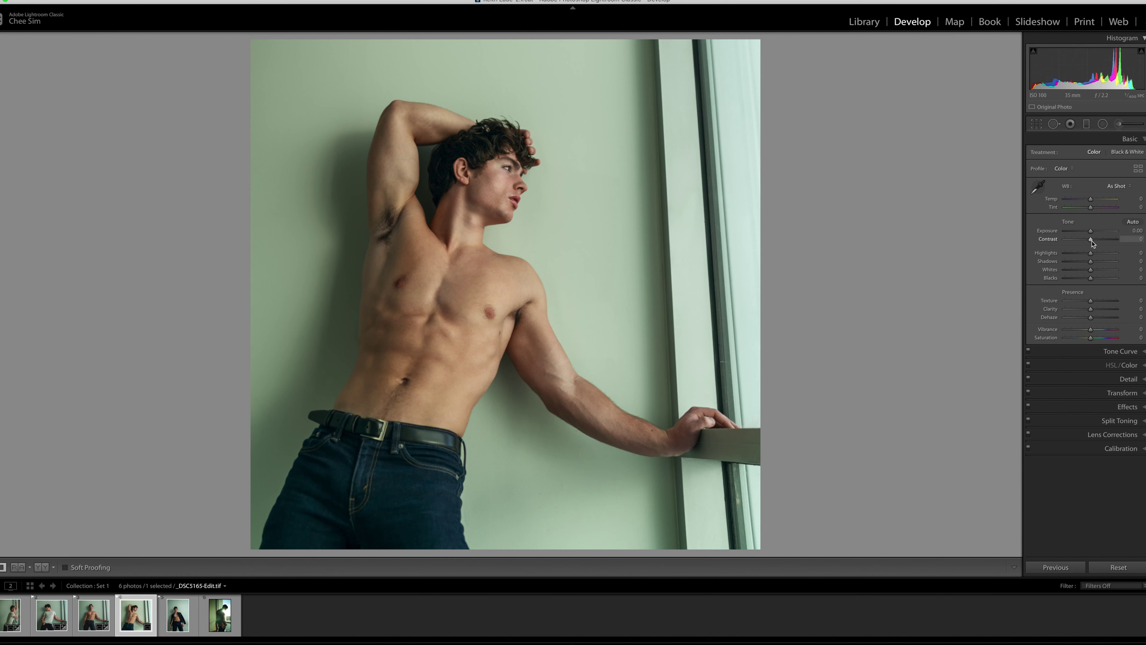
- Set Contrast +10 and shape a matte tone curve: whites 238, blacks 9, darker shadows
{"action": "left_click_drag", "start_coordinate": [1091, 241], "coordinate": [1093, 241]}
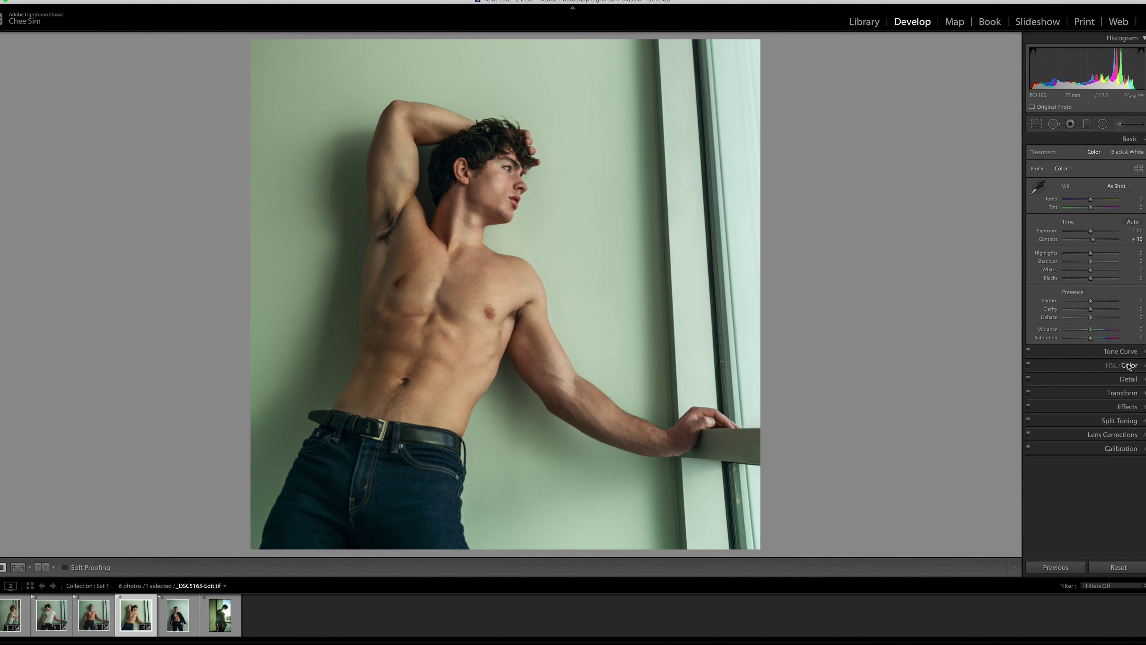
{"action": "left_click", "coordinate": [1120, 351]}
{"action": "left_click", "coordinate": [1063, 246]}
{"action": "left_click", "coordinate": [1085, 223]}
{"action": "left_click", "coordinate": [1111, 199]}
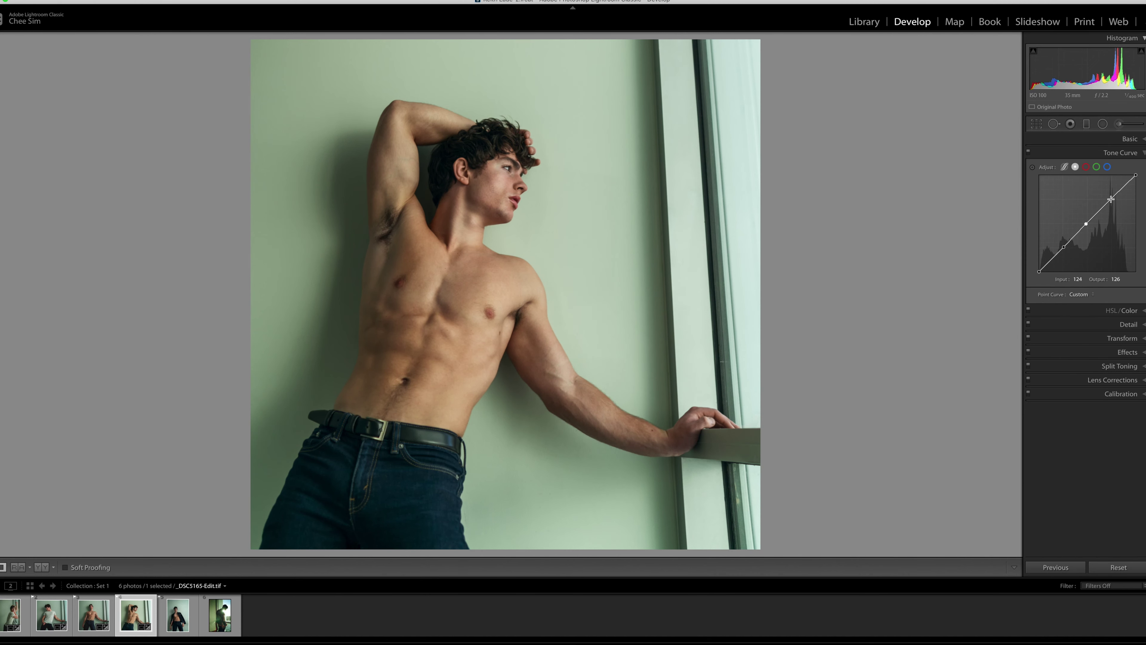
{"action": "left_click_drag", "start_coordinate": [1135, 176], "coordinate": [1143, 189]}
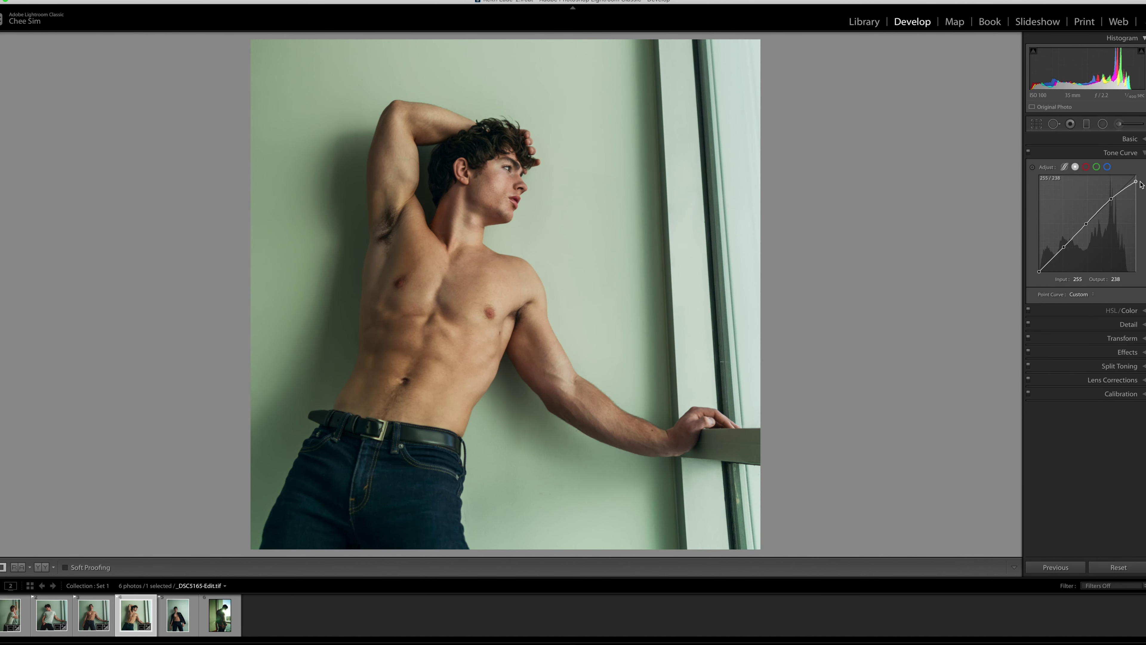
{"action": "left_click_drag", "start_coordinate": [1039, 271], "coordinate": [1035, 268]}
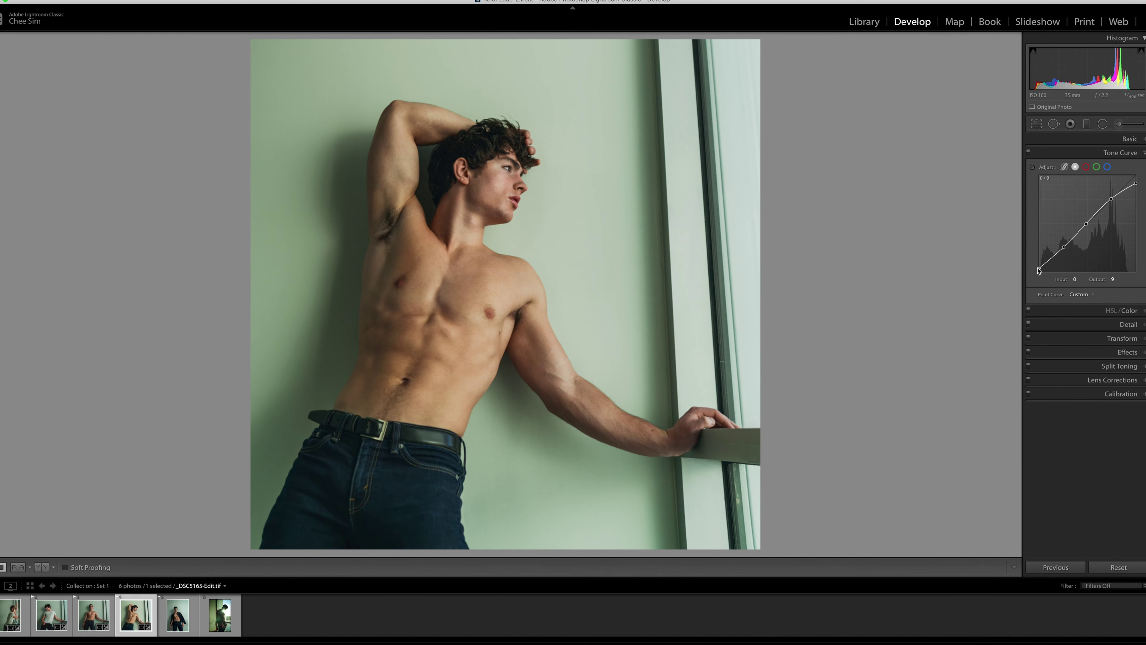
{"action": "left_click_drag", "start_coordinate": [1064, 246], "coordinate": [1055, 260]}
- Set calibration Red Primary Hue to -5, Green Primary Hue to +14, and Blue Primary Hue to +25
{"action": "left_click", "coordinate": [1122, 393]}
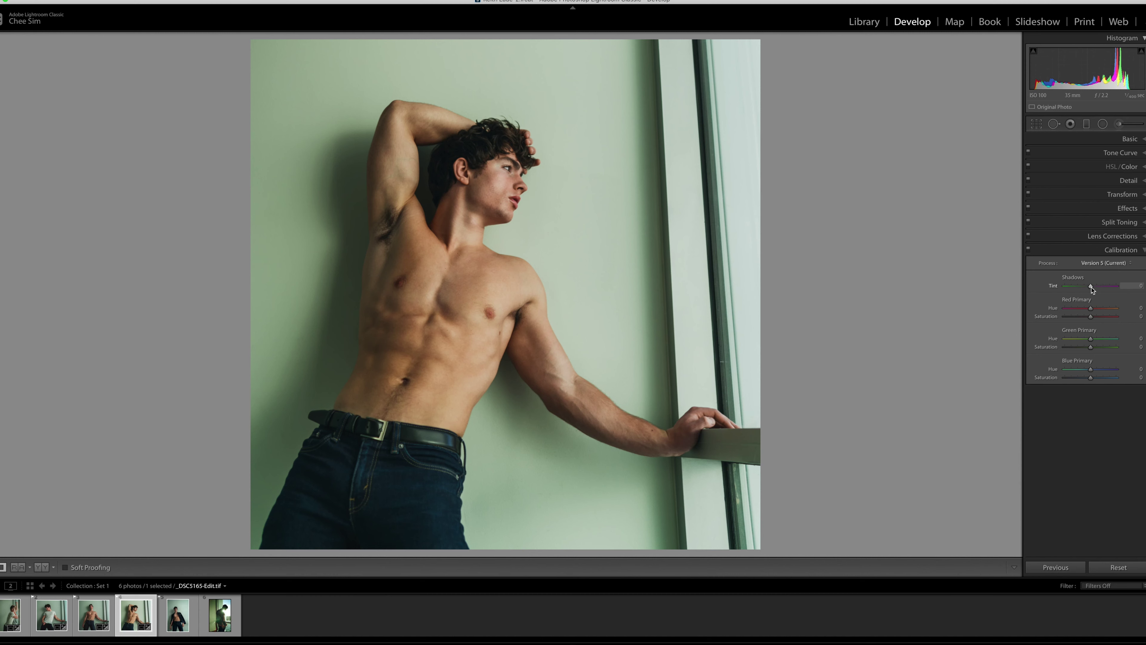
{"action": "left_click_drag", "start_coordinate": [1092, 309], "coordinate": [1090, 309]}
{"action": "left_click", "coordinate": [1131, 307]}
{"action": "mouse_move", "coordinate": [1091, 338]}
{"action": "left_mouse_down"}
{"action": "mouse_move", "coordinate": [1074, 344]}
{"action": "mouse_move", "coordinate": [1097, 343]}
{"action": "left_mouse_up"}
{"action": "left_click_drag", "start_coordinate": [1093, 344], "coordinate": [1096, 344]}
{"action": "left_click_drag", "start_coordinate": [1091, 369], "coordinate": [1099, 369]}
- In HSL, desaturate oranges, set yellow hue -9, greens to hue +58 and luminance -46, and blues to hue +20
{"action": "left_click", "coordinate": [1128, 166]}
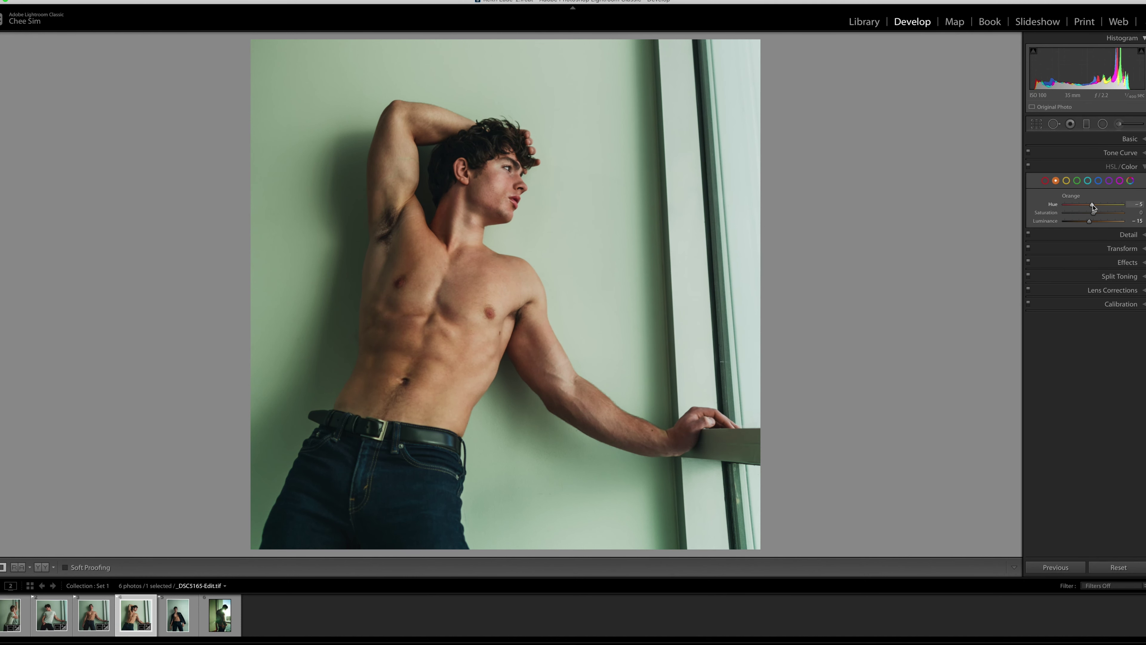
{"action": "left_click_drag", "start_coordinate": [1094, 213], "coordinate": [1096, 222]}
{"action": "left_click", "coordinate": [1066, 181]}
{"action": "left_click_drag", "start_coordinate": [1091, 206], "coordinate": [1093, 215]}
{"action": "mouse_move", "coordinate": [1094, 221]}
{"action": "left_mouse_down"}
{"action": "mouse_move", "coordinate": [1081, 221]}
{"action": "mouse_move", "coordinate": [1107, 207]}
{"action": "mouse_move", "coordinate": [1078, 222]}
{"action": "left_mouse_up"}
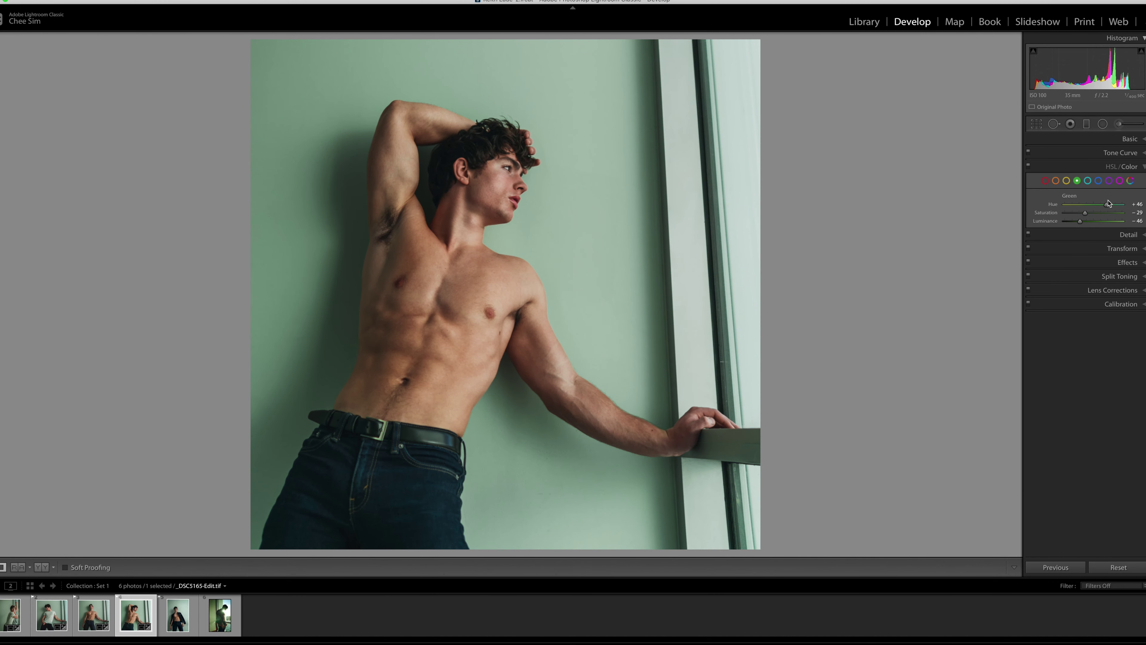
{"action": "left_click", "coordinate": [1098, 180]}
{"action": "left_click_drag", "start_coordinate": [1097, 205], "coordinate": [1099, 206]}
{"action": "left_click", "coordinate": [1103, 124]}
{"action": "left_click_drag", "start_coordinate": [409, 475], "coordinate": [467, 587]}
{"action": "double_click", "coordinate": [1046, 202]}
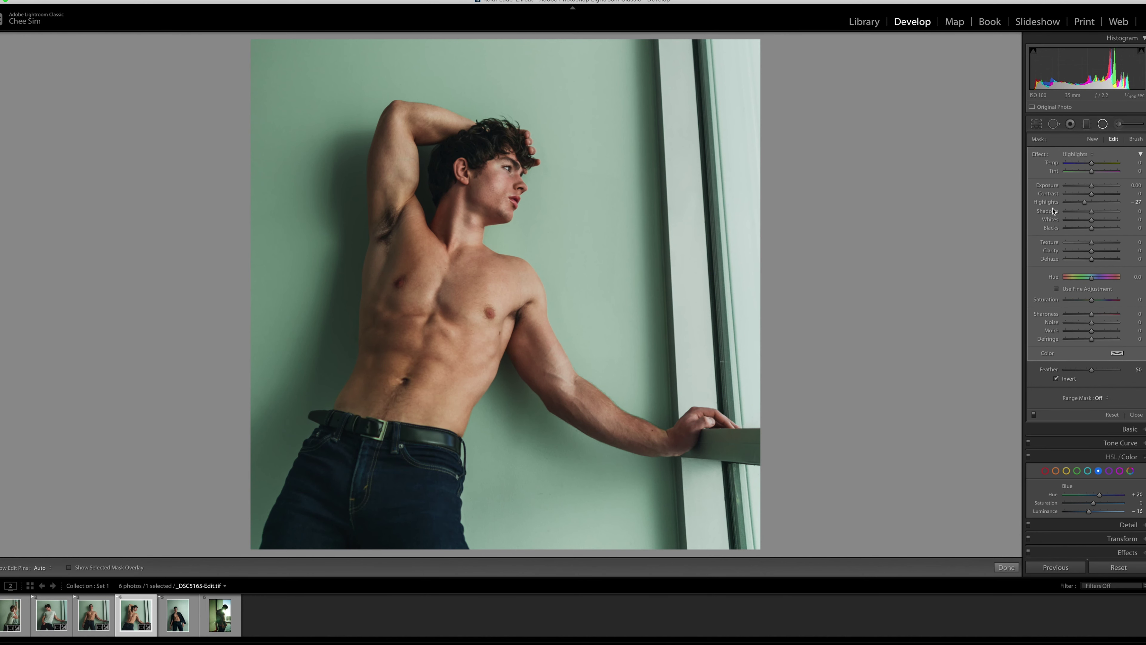
{"action": "left_click_drag", "start_coordinate": [1095, 220], "coordinate": [1092, 220]}
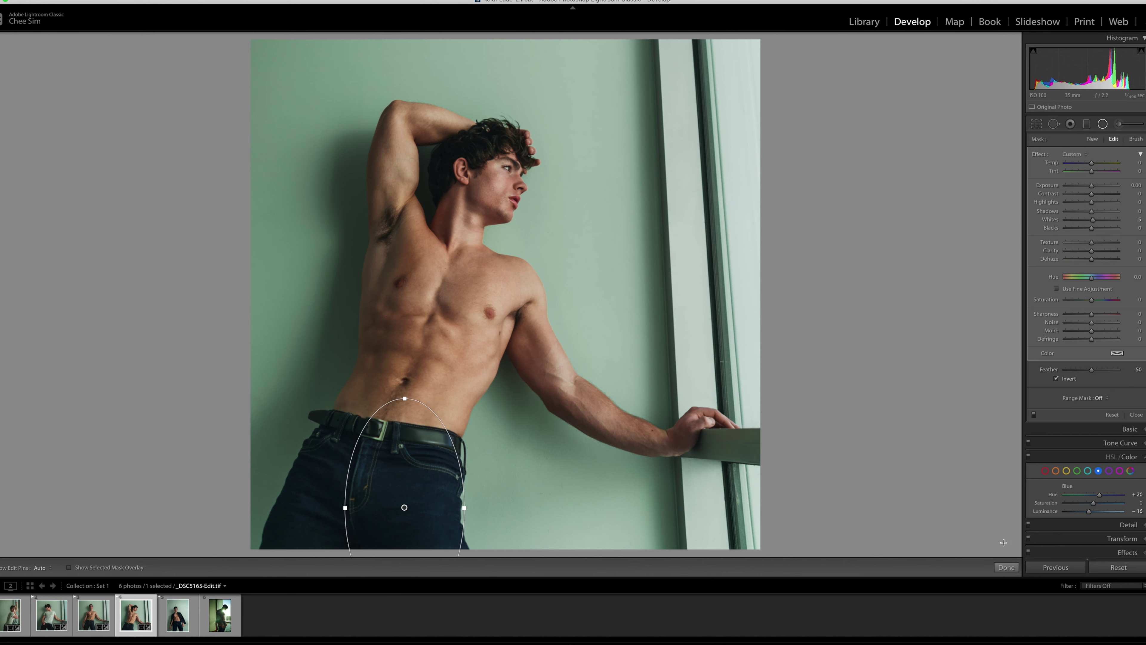
{"action": "left_click", "coordinate": [1006, 567]}
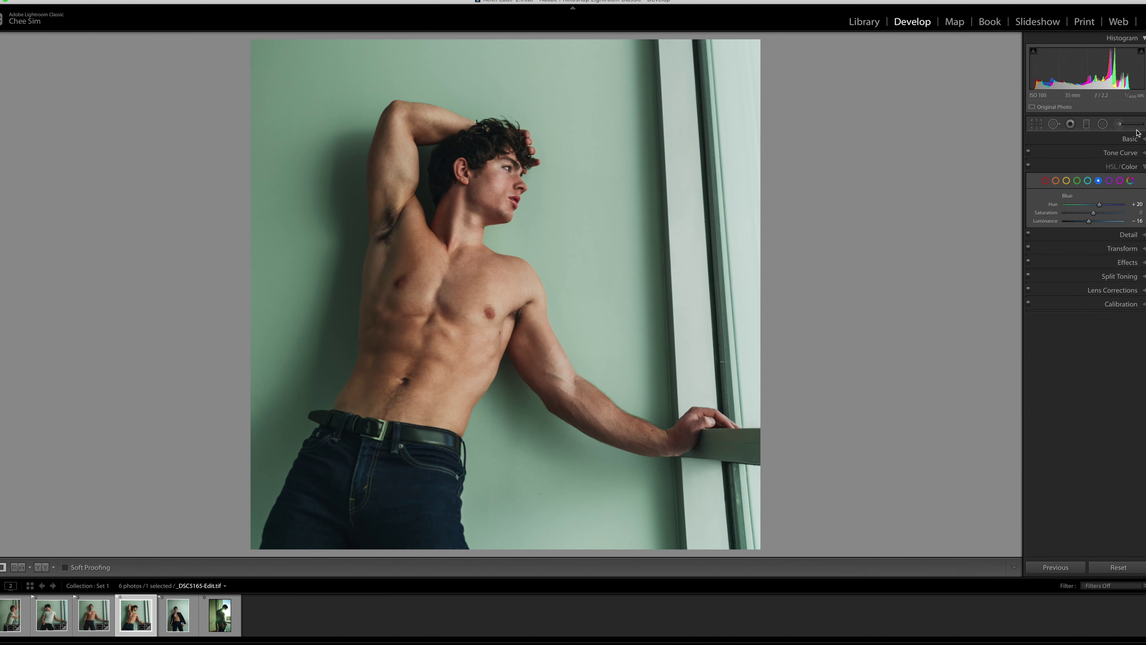
{"action": "left_click", "coordinate": [1102, 124]}
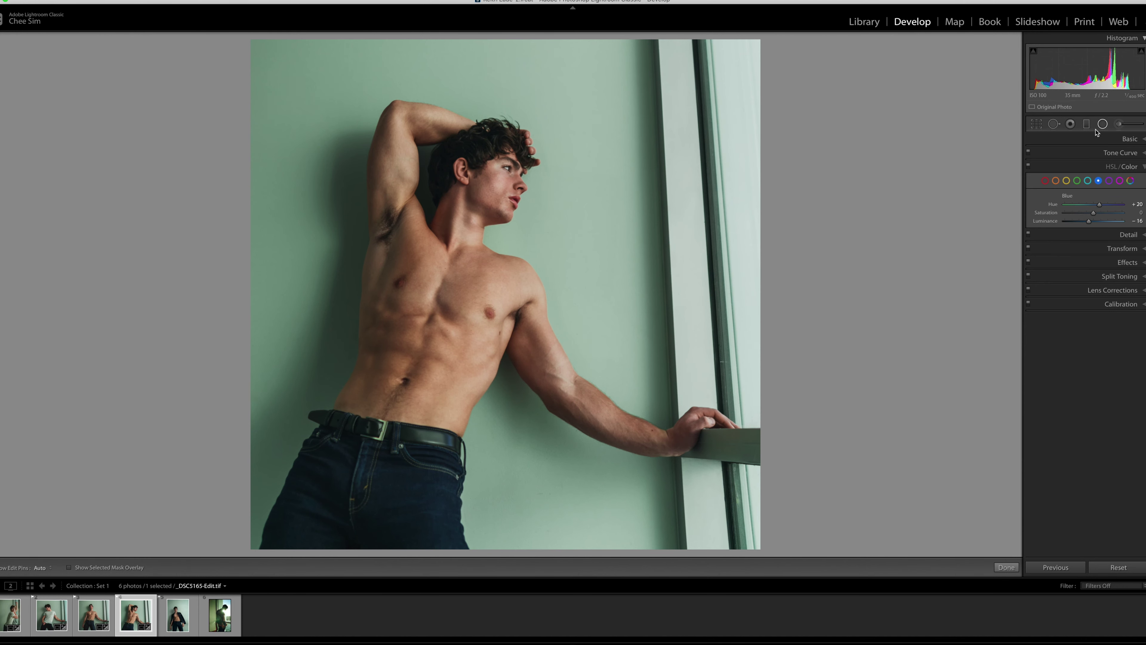
{"action": "left_click_drag", "start_coordinate": [509, 181], "coordinate": [530, 222]}
{"action": "double_click", "coordinate": [1066, 205]}
{"action": "left_click_drag", "start_coordinate": [1092, 171], "coordinate": [1091, 171]}
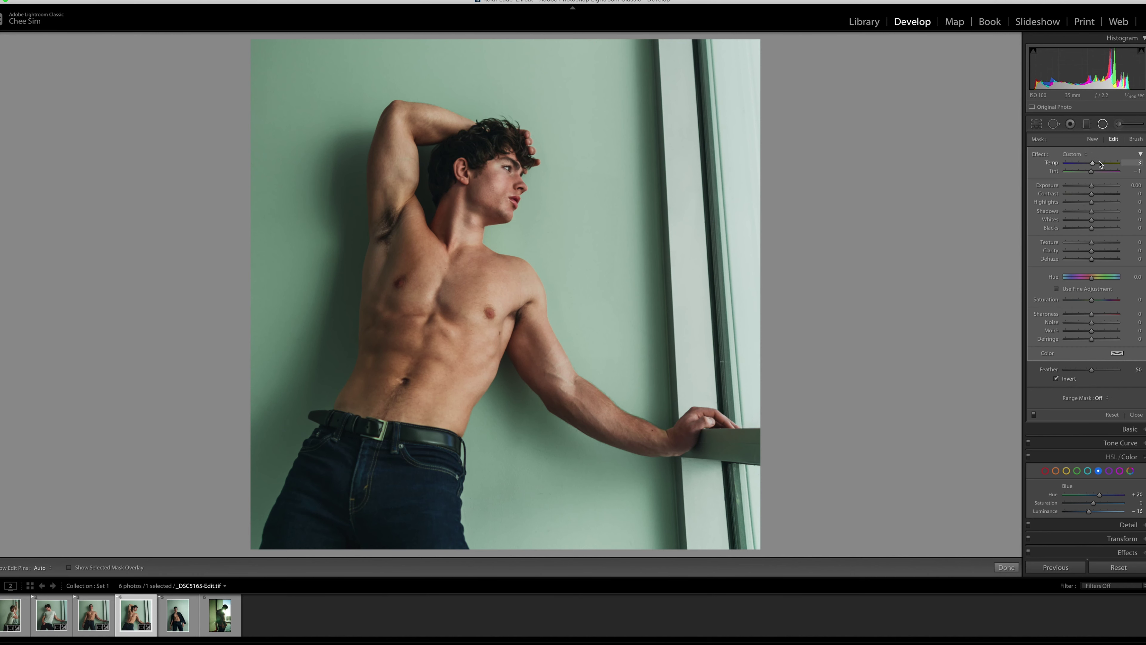
{"action": "left_click", "coordinate": [1092, 138]}
{"action": "left_click_drag", "start_coordinate": [497, 233], "coordinate": [508, 235]}
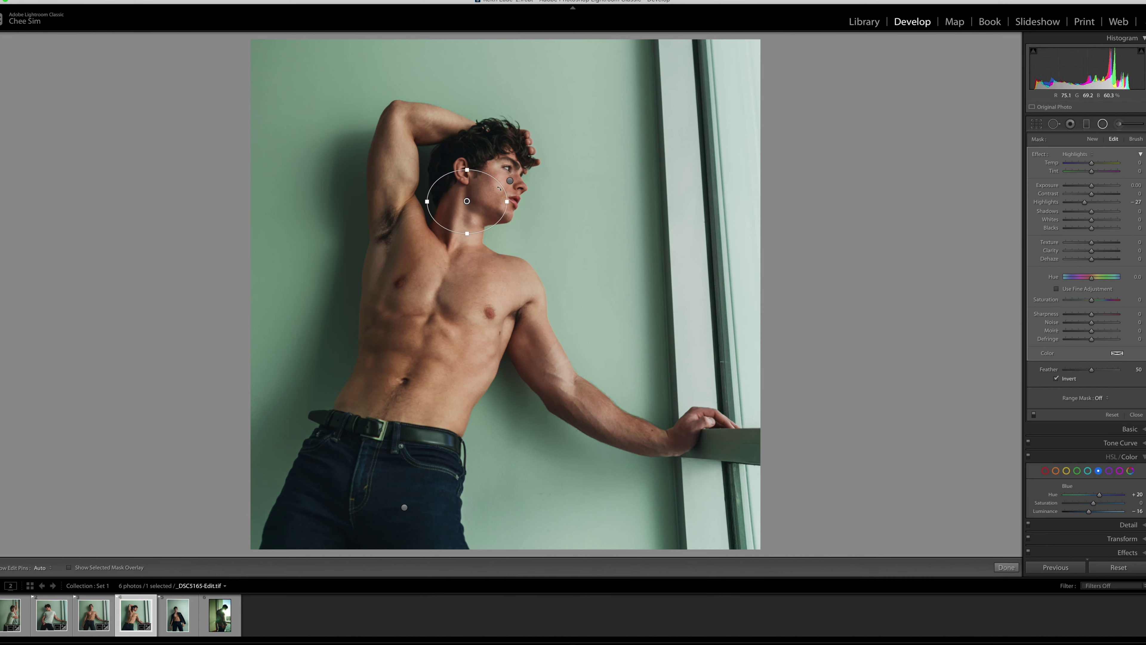
{"action": "double_click", "coordinate": [1045, 202]}
{"action": "left_click_drag", "start_coordinate": [1092, 228], "coordinate": [1091, 231]}
{"action": "left_click_drag", "start_coordinate": [424, 350], "coordinate": [479, 435]}
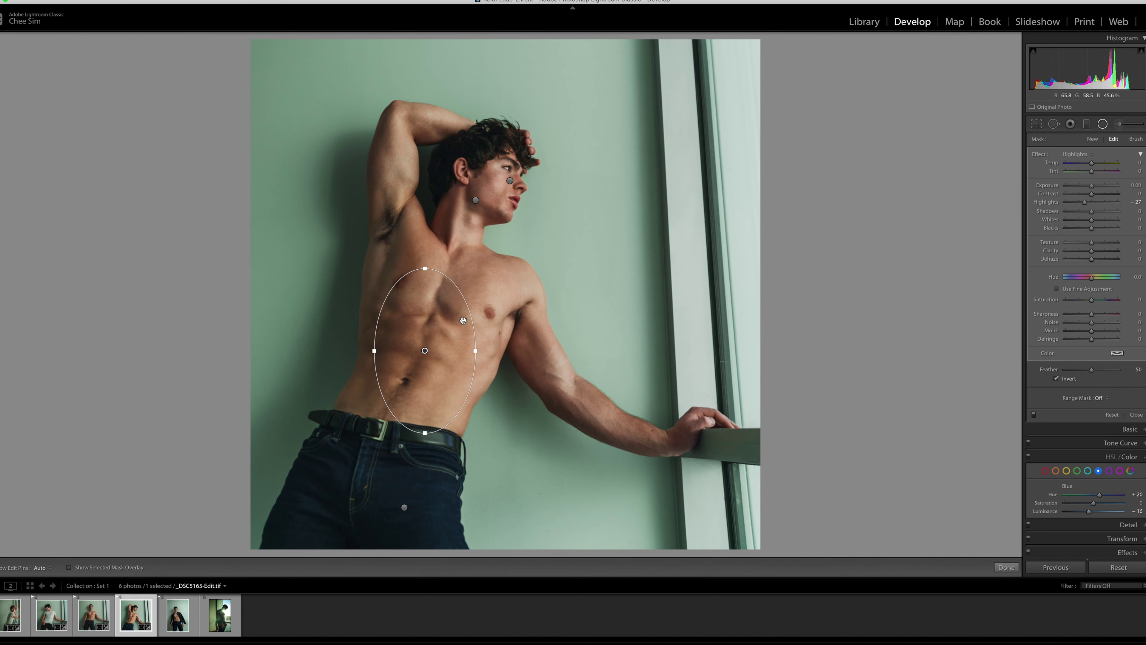
{"action": "key", "text": "ctrl+z"}
{"action": "key", "text": "ctrl+z"}
{"action": "key", "text": "ctrl+z"}
{"action": "key", "text": "ctrl+z"}
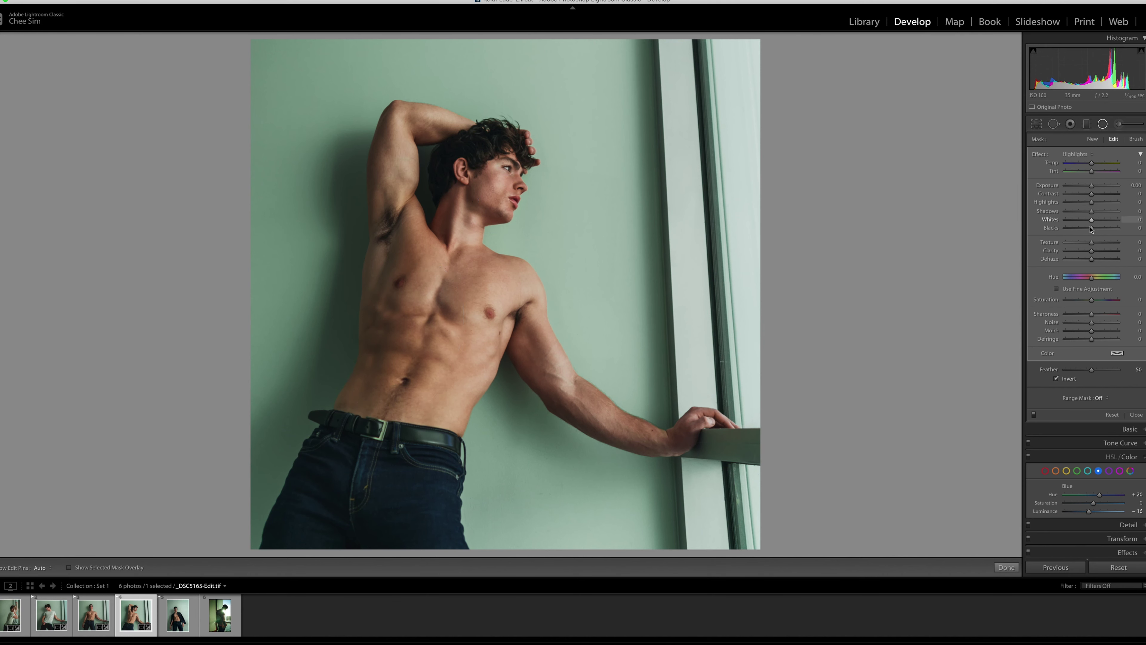
{"action": "left_click_drag", "start_coordinate": [1088, 233], "coordinate": [1097, 222]}
{"action": "left_click", "coordinate": [1091, 162]}
{"action": "left_click", "coordinate": [1090, 300]}
{"action": "left_click", "coordinate": [1090, 162]}
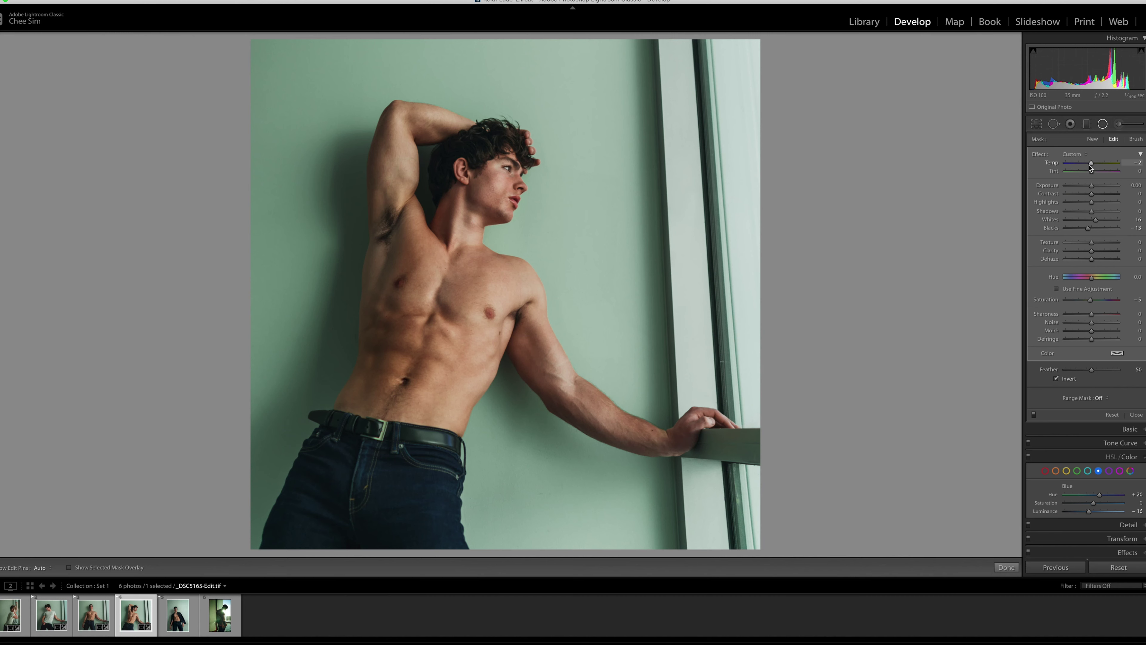
{"action": "left_click", "coordinate": [1033, 414]}
{"action": "left_click", "coordinate": [1015, 566]}
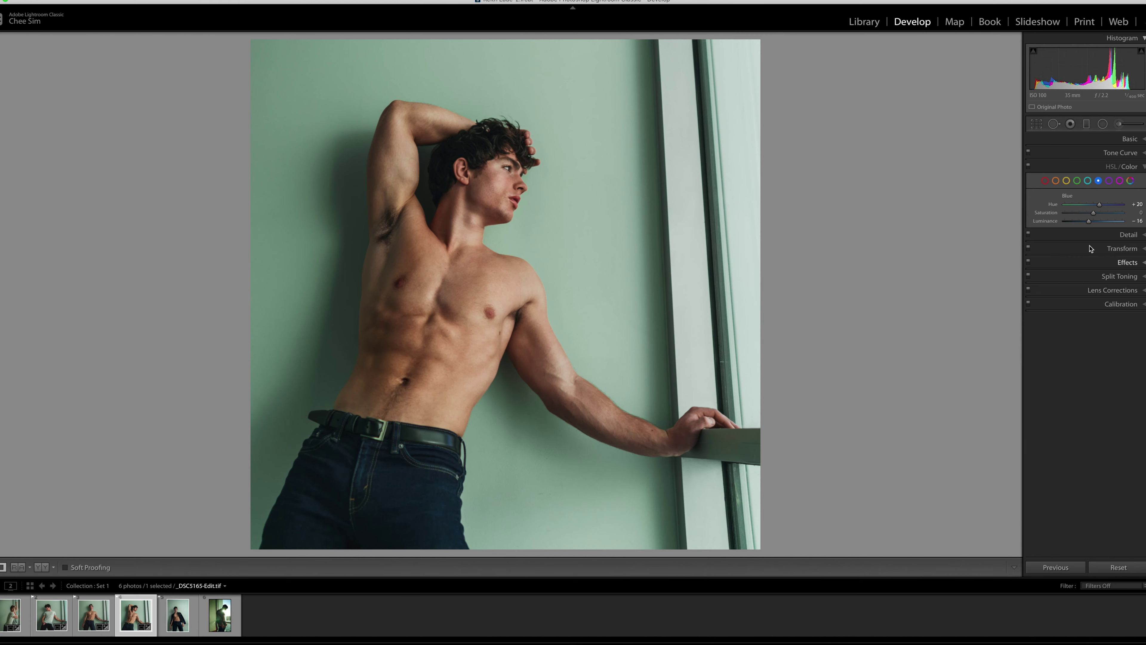
{"action": "left_click_drag", "start_coordinate": [1096, 233], "coordinate": [1079, 255]}
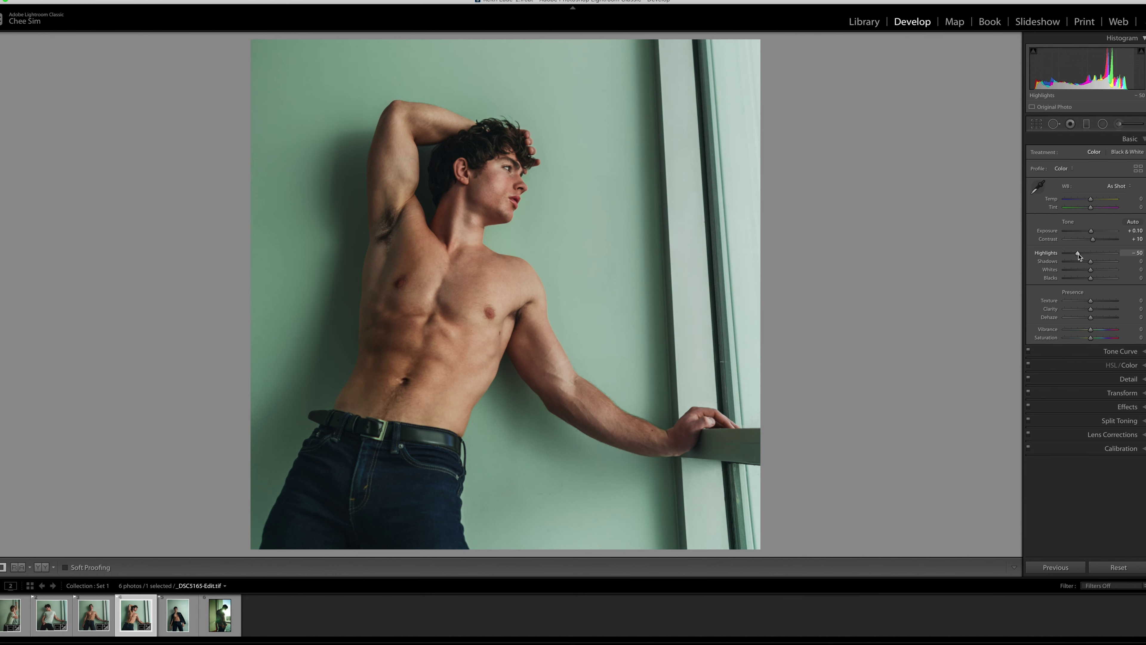
- Drop vibrance to -5, compare before and after with the interface hidden, then advance to the next photo
{"action": "key", "text": "Down"}
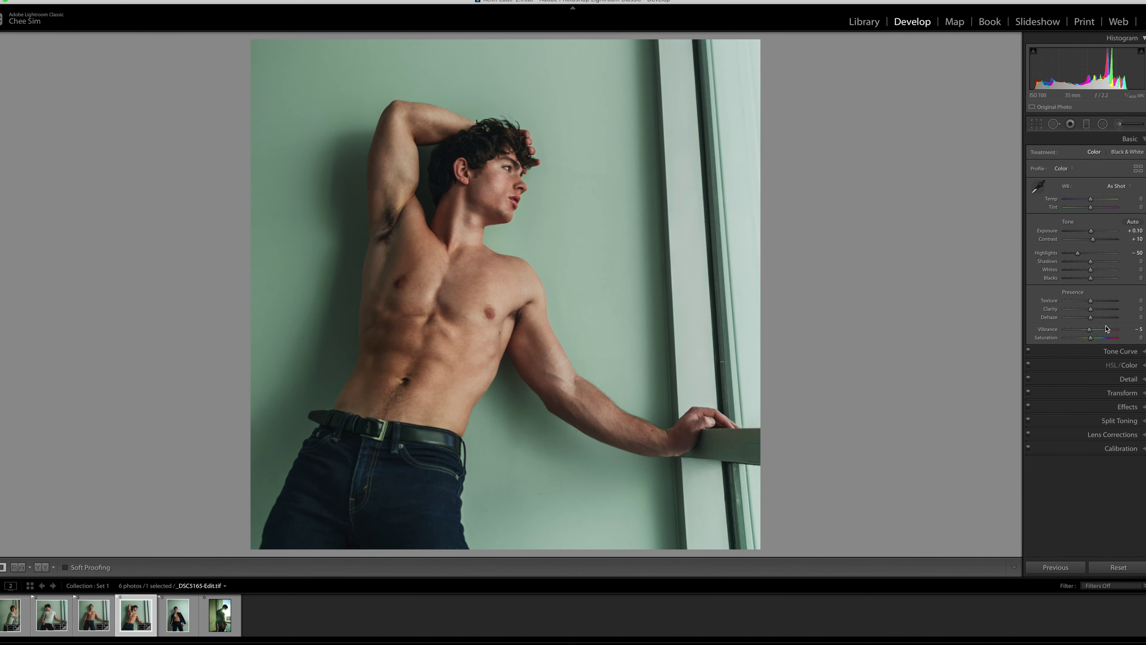
{"action": "key", "text": "backslash"}
{"action": "key", "text": "backslash"}
{"action": "key", "text": "l"}
{"action": "key", "text": "l"}
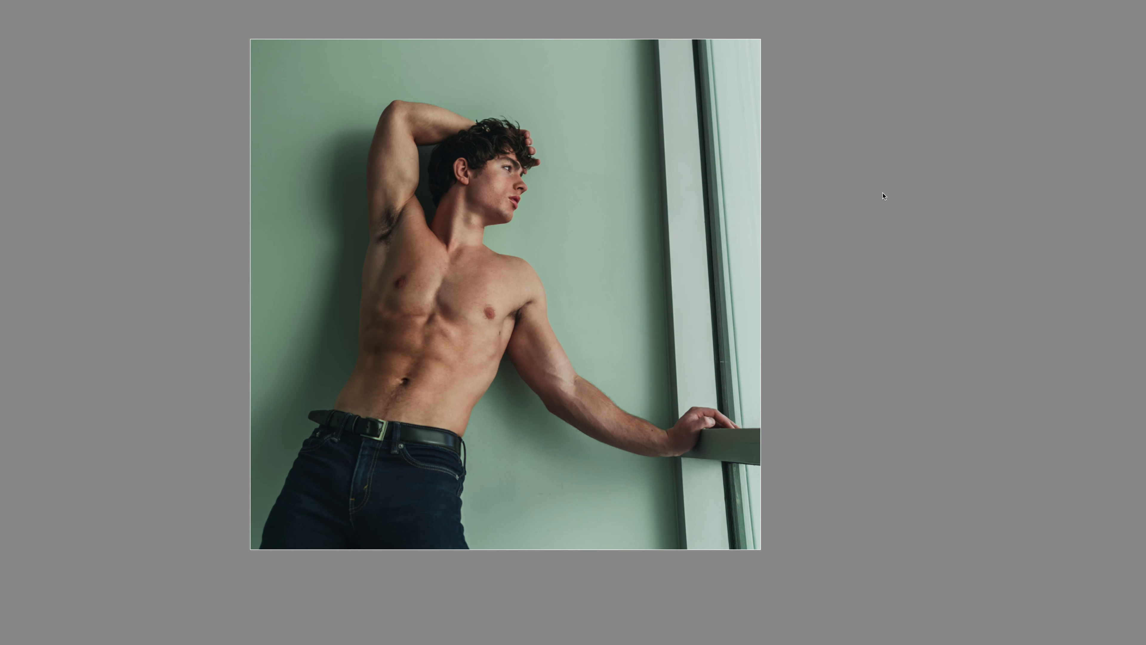
{"action": "key", "text": "backslash"}
{"action": "key", "text": "backslash"}
{"action": "key", "text": "backslash"}
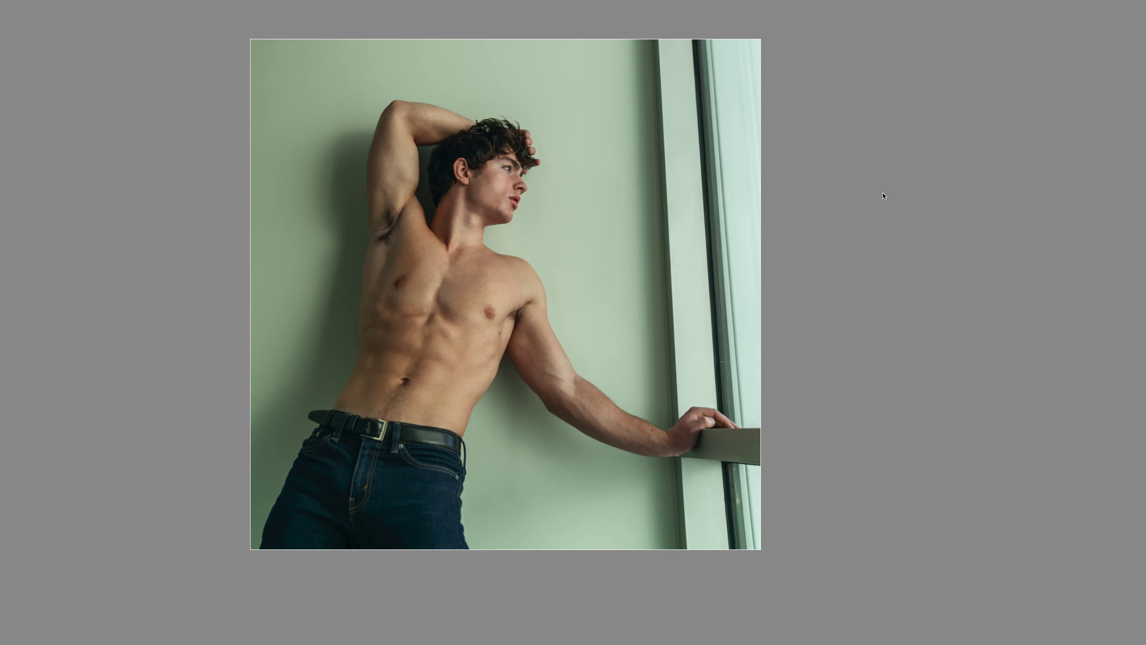
{"action": "key", "text": "backslash"}
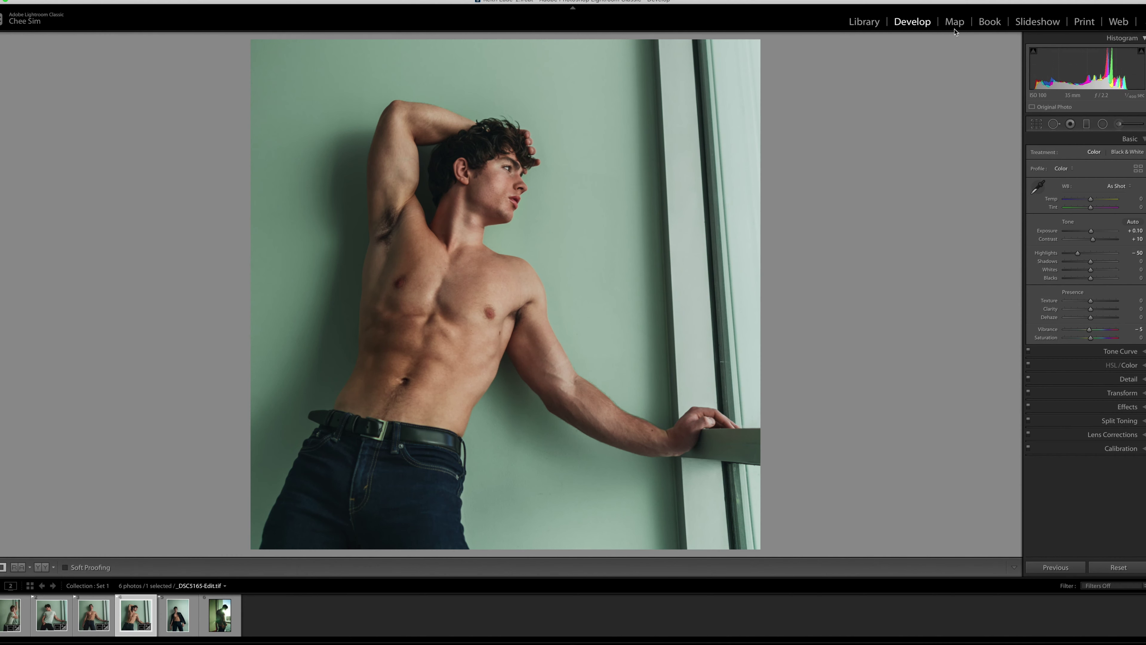
{"action": "key", "text": "Right"}
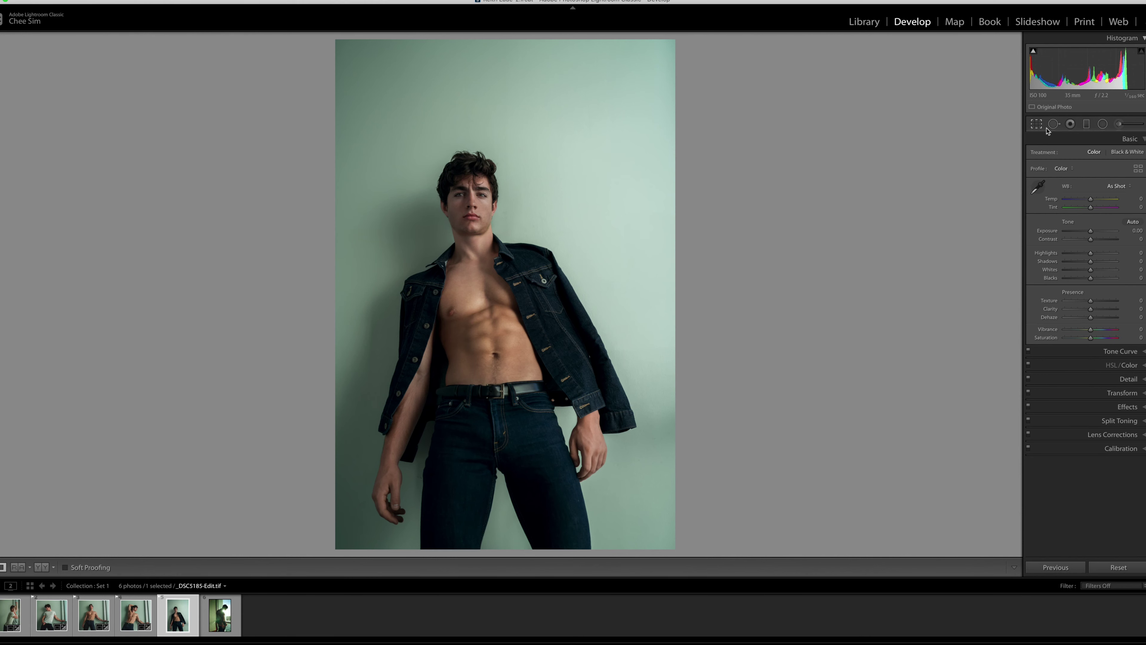
- Crop the denim-jacket portrait to 4x5 with the subject repositioned, and raise exposure to +0.30
{"action": "left_click", "coordinate": [1036, 124]}
{"action": "left_click", "coordinate": [1107, 155]}
{"action": "left_click_drag", "start_coordinate": [521, 300], "coordinate": [547, 277]}
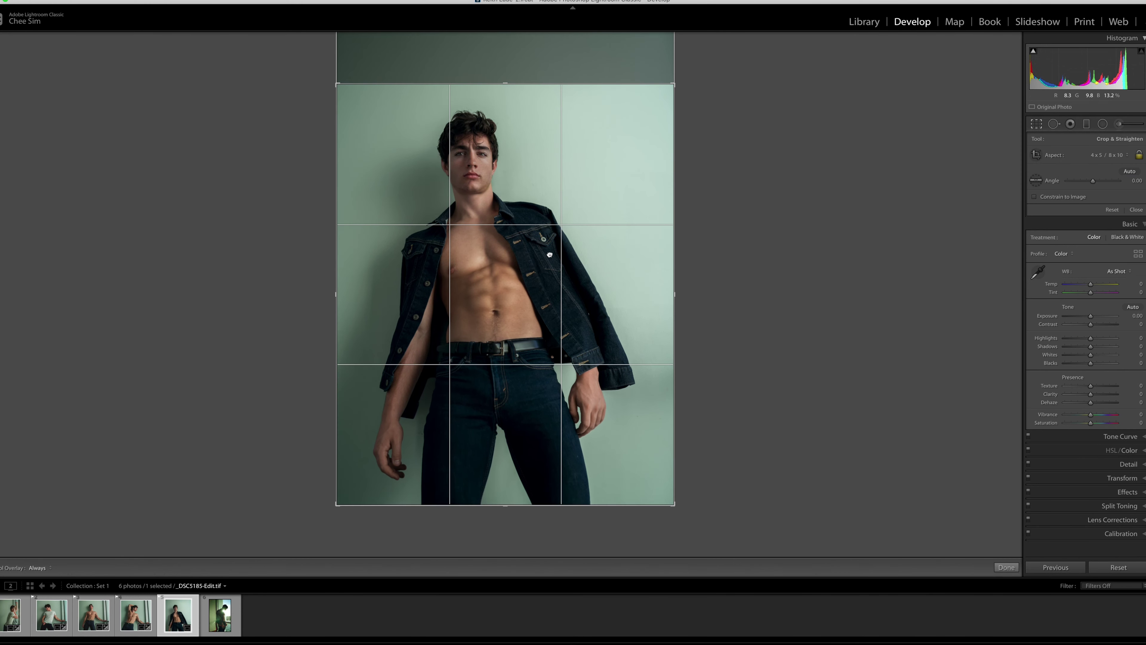
{"action": "key", "text": "Return"}
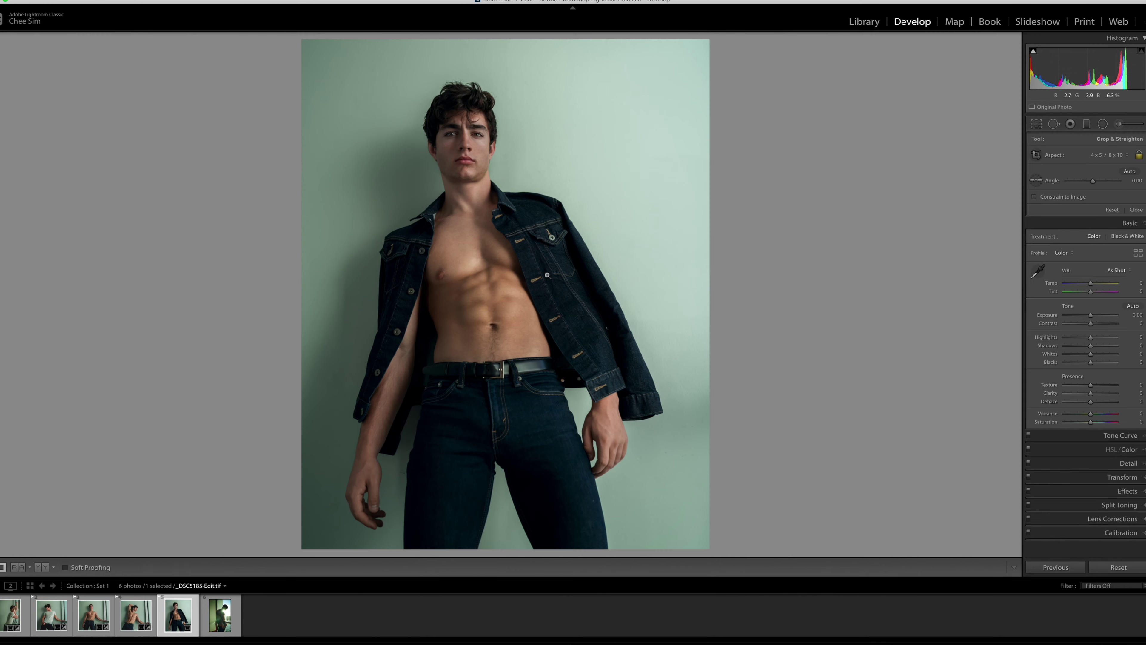
{"action": "left_click_drag", "start_coordinate": [1096, 236], "coordinate": [1098, 237]}
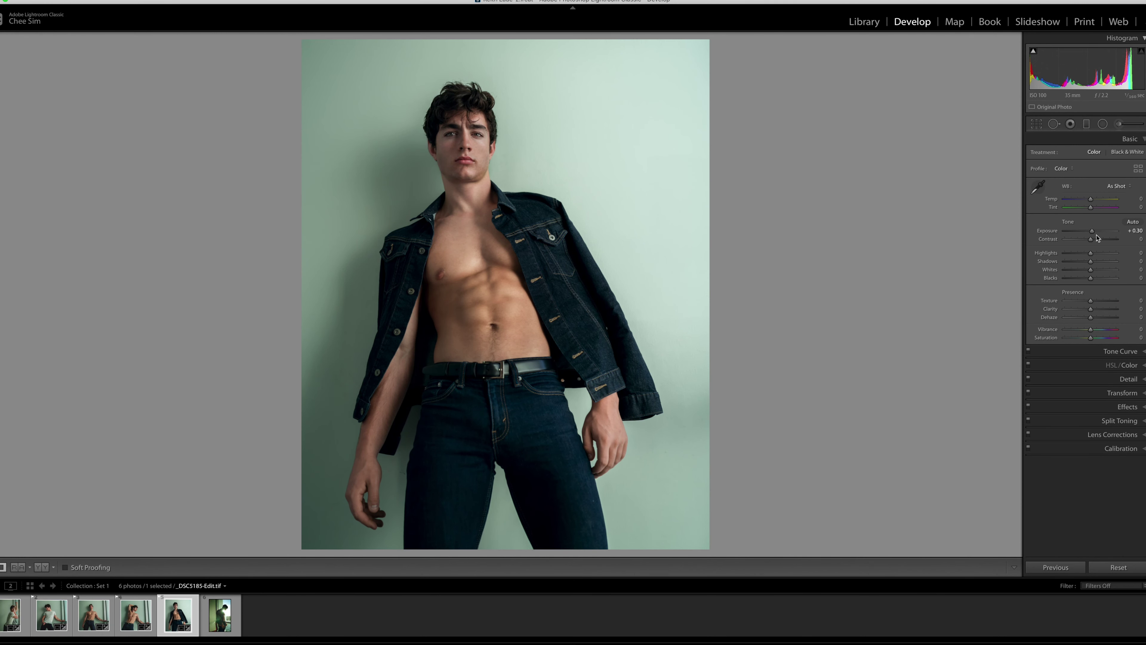
{"action": "left_click", "coordinate": [1126, 353]}
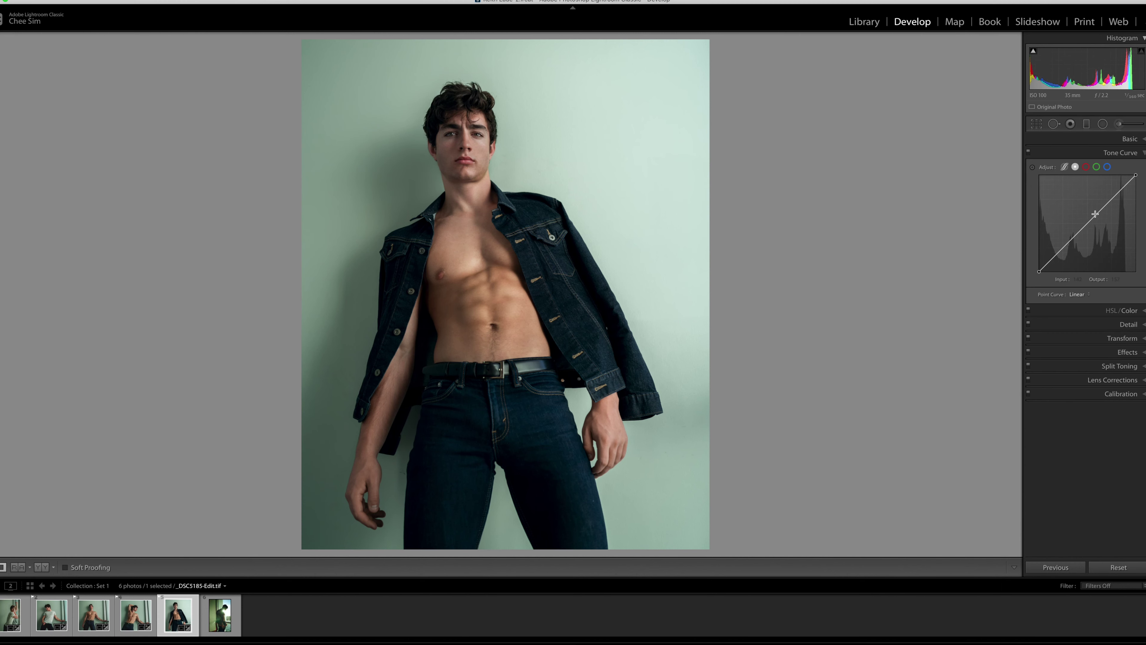
- Shape a three-point tone curve with a lowered white point, lifted black point and darker midtones
{"action": "left_click", "coordinate": [1112, 198]}
{"action": "left_click", "coordinate": [1086, 224]}
{"action": "left_click", "coordinate": [1063, 249]}
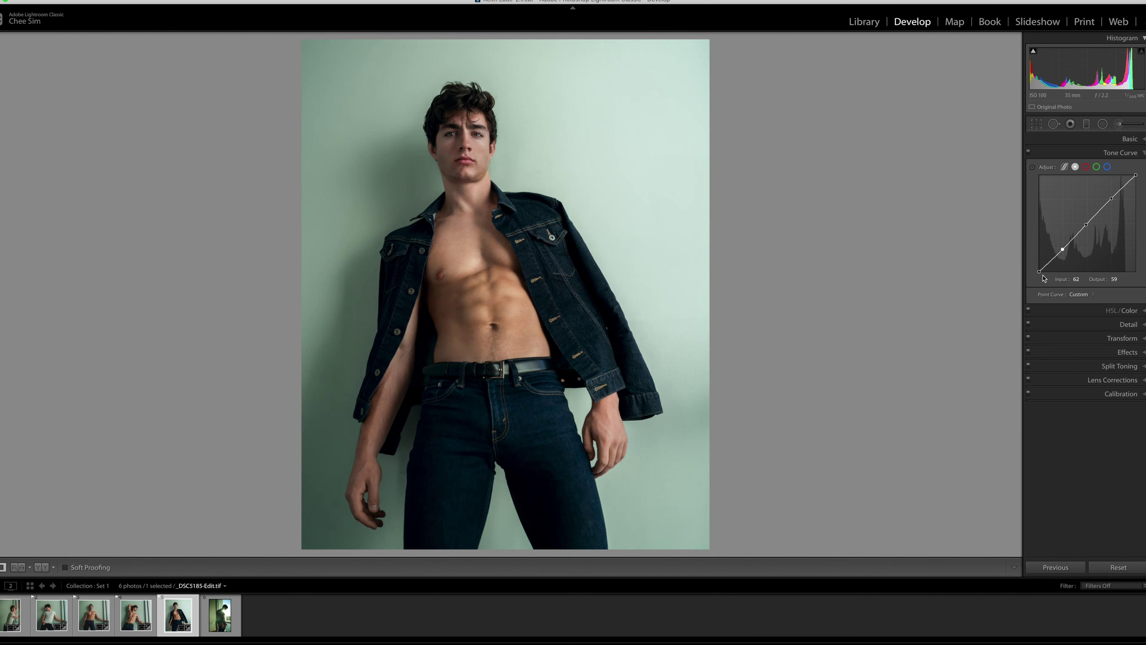
{"action": "left_click_drag", "start_coordinate": [1136, 177], "coordinate": [1136, 180]}
{"action": "left_click_drag", "start_coordinate": [1038, 272], "coordinate": [1039, 268]}
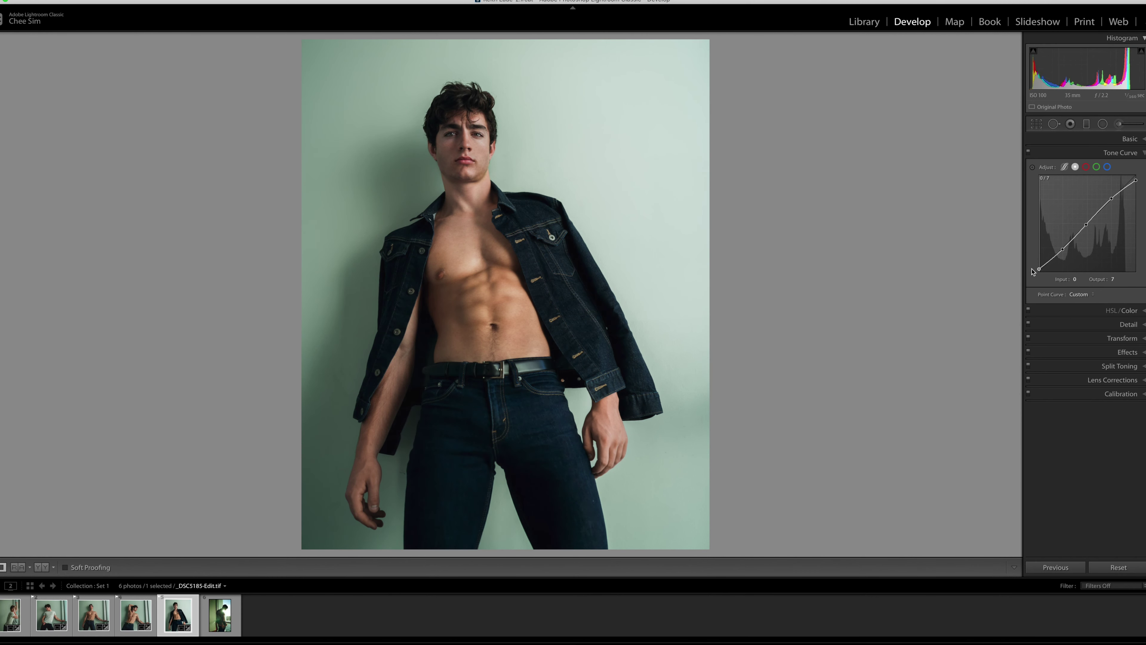
{"action": "left_click_drag", "start_coordinate": [1063, 250], "coordinate": [1057, 256]}
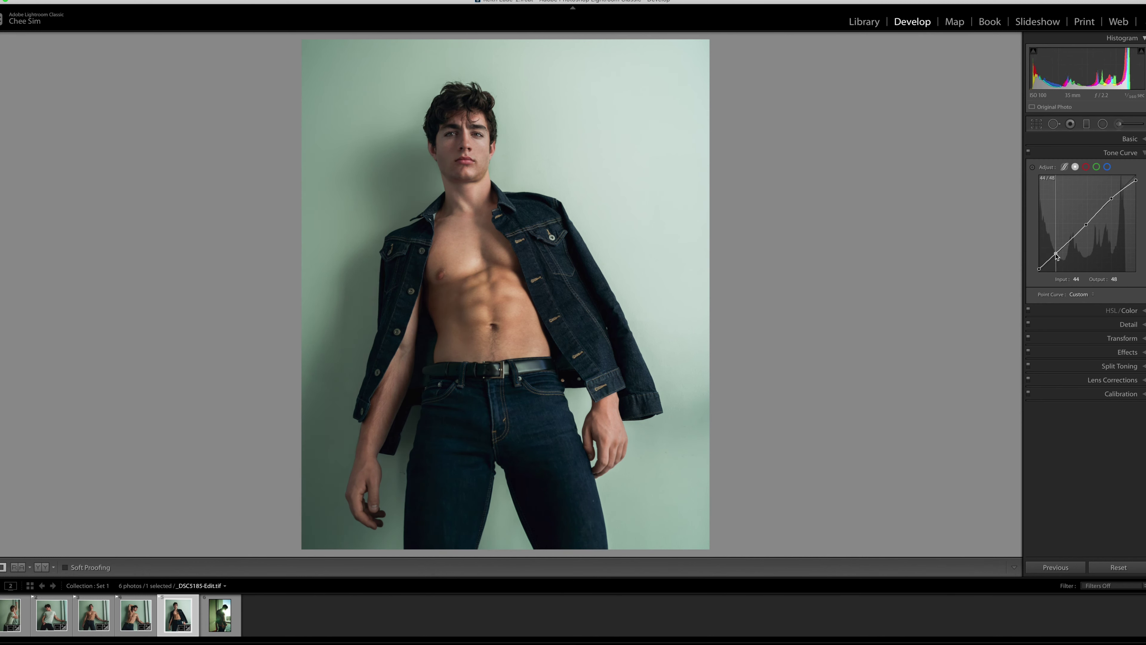
{"action": "left_click_drag", "start_coordinate": [1087, 229], "coordinate": [1086, 231]}
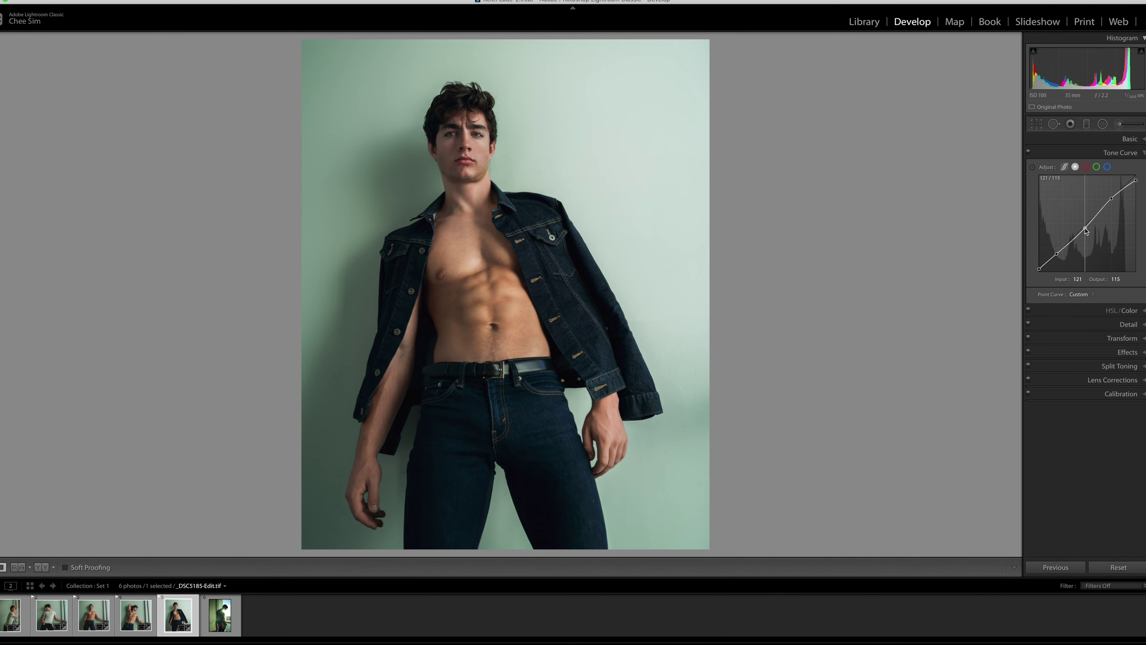
{"action": "left_click", "coordinate": [1121, 394]}
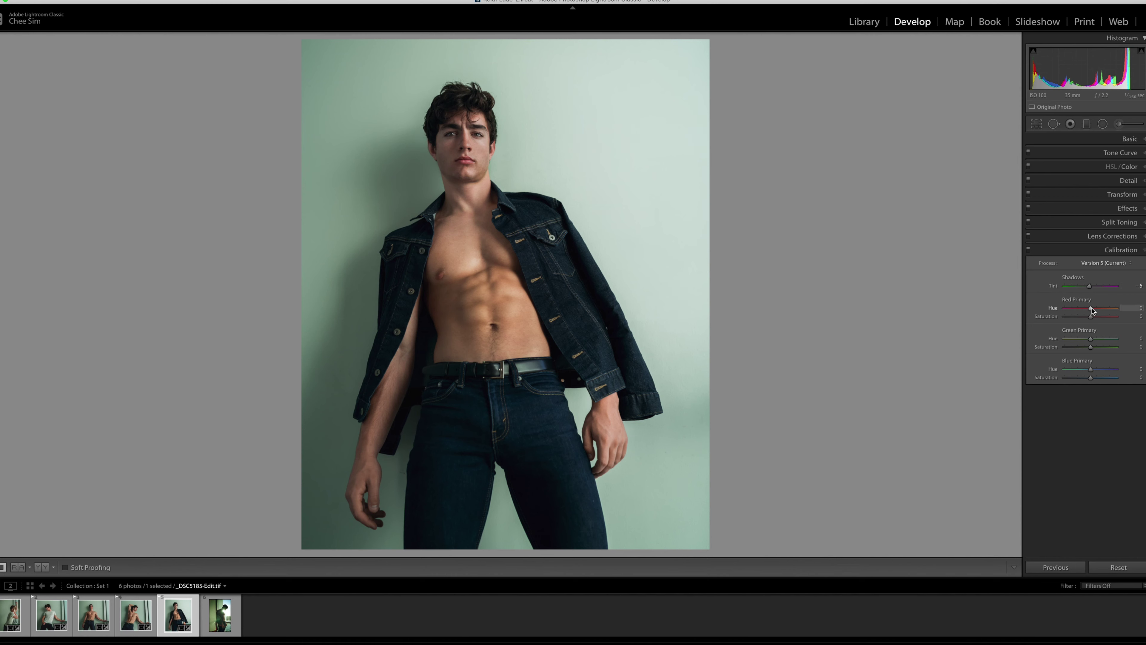
- Shift calibration Red Primary Hue to -4 and Green Primary Hue to +5
{"action": "left_click_drag", "start_coordinate": [1094, 311], "coordinate": [1090, 311]}
{"action": "left_click_drag", "start_coordinate": [1095, 339], "coordinate": [1096, 339]}
{"action": "left_click_drag", "start_coordinate": [1092, 339], "coordinate": [1097, 369]}
{"action": "left_click", "coordinate": [1123, 167]}
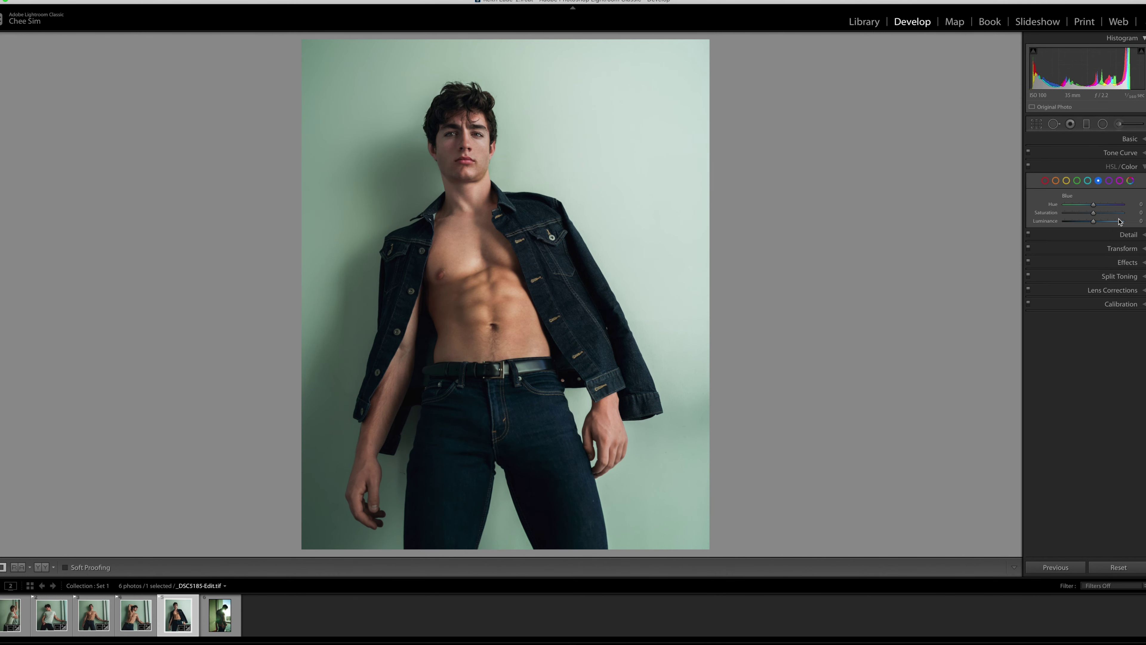
- Rebalance orange luminance to brighten skin, checking yellows and reds with a zoom on the face
{"action": "left_click", "coordinate": [1056, 180]}
{"action": "left_click_drag", "start_coordinate": [1093, 221], "coordinate": [1090, 223]}
{"action": "left_click", "coordinate": [1067, 180]}
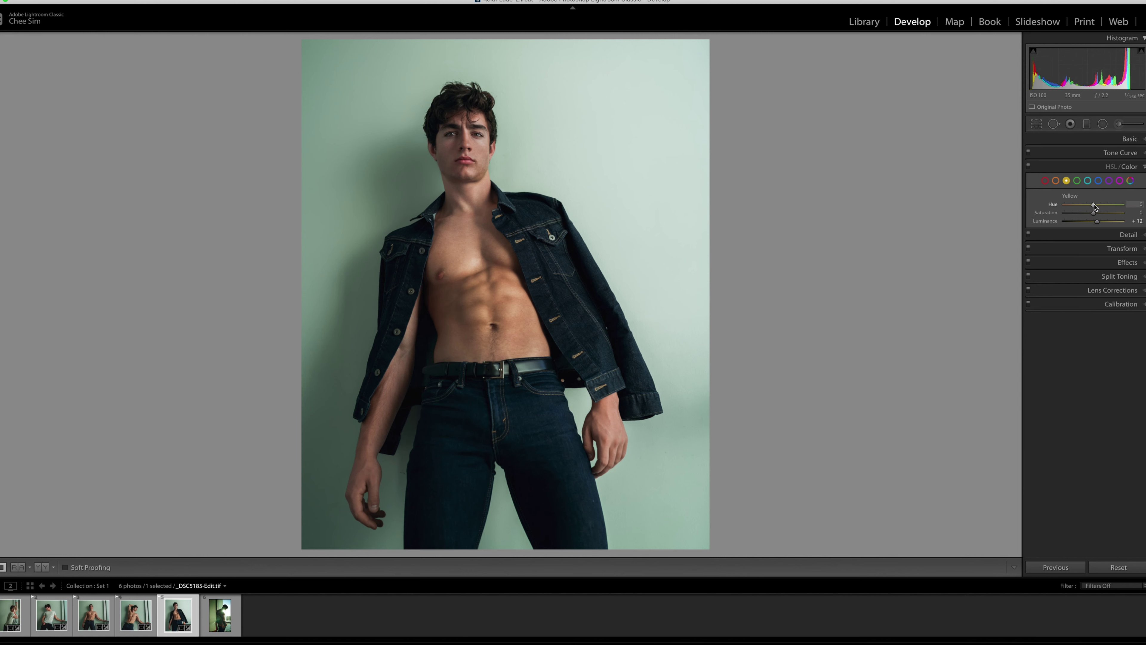
{"action": "left_click", "coordinate": [1056, 180]}
{"action": "left_click_drag", "start_coordinate": [1089, 224], "coordinate": [1092, 222]}
{"action": "left_click", "coordinate": [1045, 180]}
{"action": "key", "text": "z"}
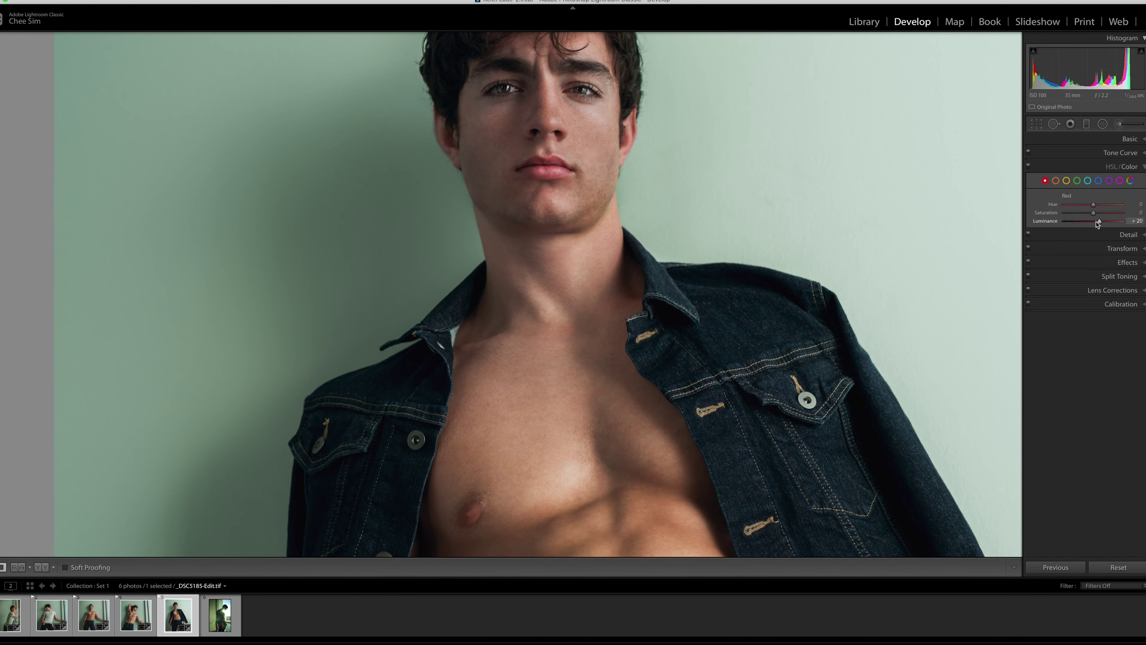
{"action": "left_click", "coordinate": [892, 221]}
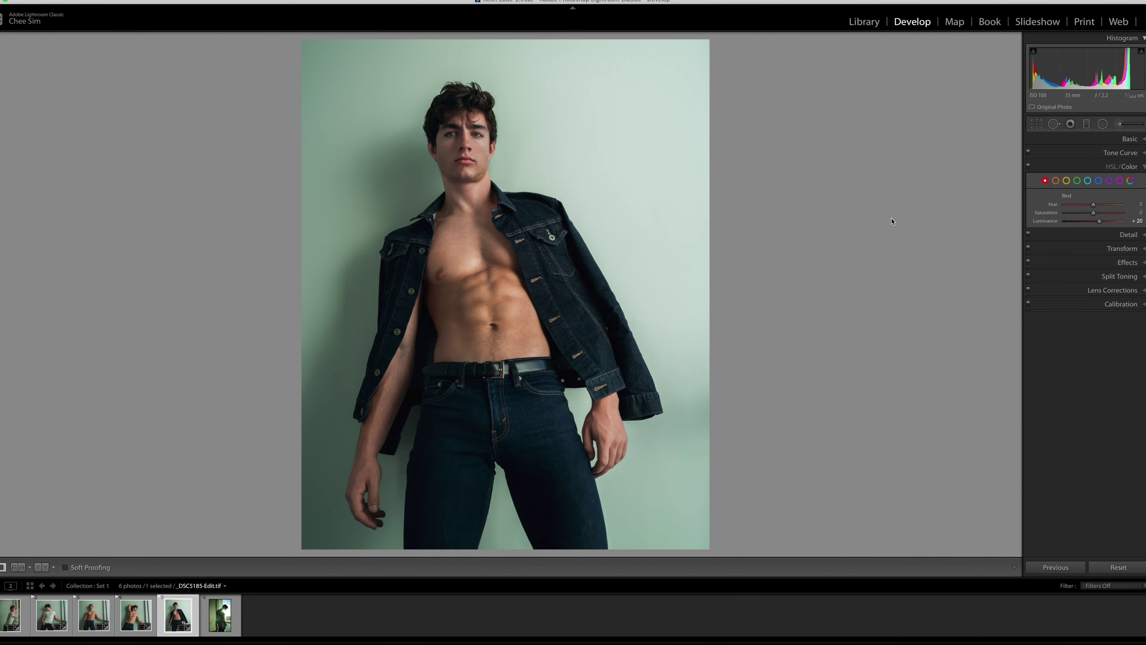
- Set green hue to +70 with luminance -49, and raise blue luminance to +19
{"action": "left_click", "coordinate": [1077, 181]}
{"action": "scroll", "coordinate": [1091, 223], "scroll_direction": "down", "scroll_amount": 6}
{"action": "scroll", "coordinate": [1096, 223], "scroll_direction": "down", "scroll_amount": 5}
{"action": "scroll", "coordinate": [1096, 223], "scroll_direction": "down", "scroll_amount": 5}
{"action": "left_click_drag", "start_coordinate": [1094, 205], "coordinate": [1105, 206]}
{"action": "mouse_move", "coordinate": [1113, 206]}
{"action": "left_mouse_down"}
{"action": "mouse_move", "coordinate": [1079, 221]}
{"action": "mouse_move", "coordinate": [1097, 206]}
{"action": "left_mouse_up"}
{"action": "scroll", "coordinate": [1092, 212], "scroll_direction": "up", "scroll_amount": 3}
{"action": "left_click", "coordinate": [1098, 181]}
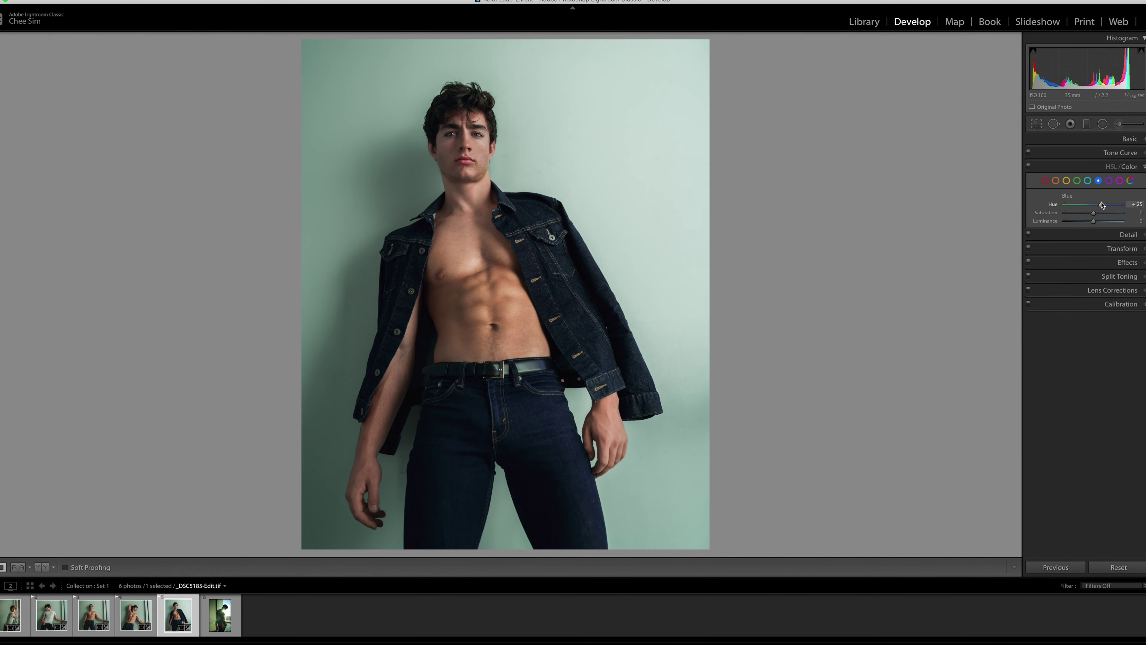
{"action": "left_click_drag", "start_coordinate": [1102, 205], "coordinate": [1104, 222]}
{"action": "left_click", "coordinate": [1127, 141]}
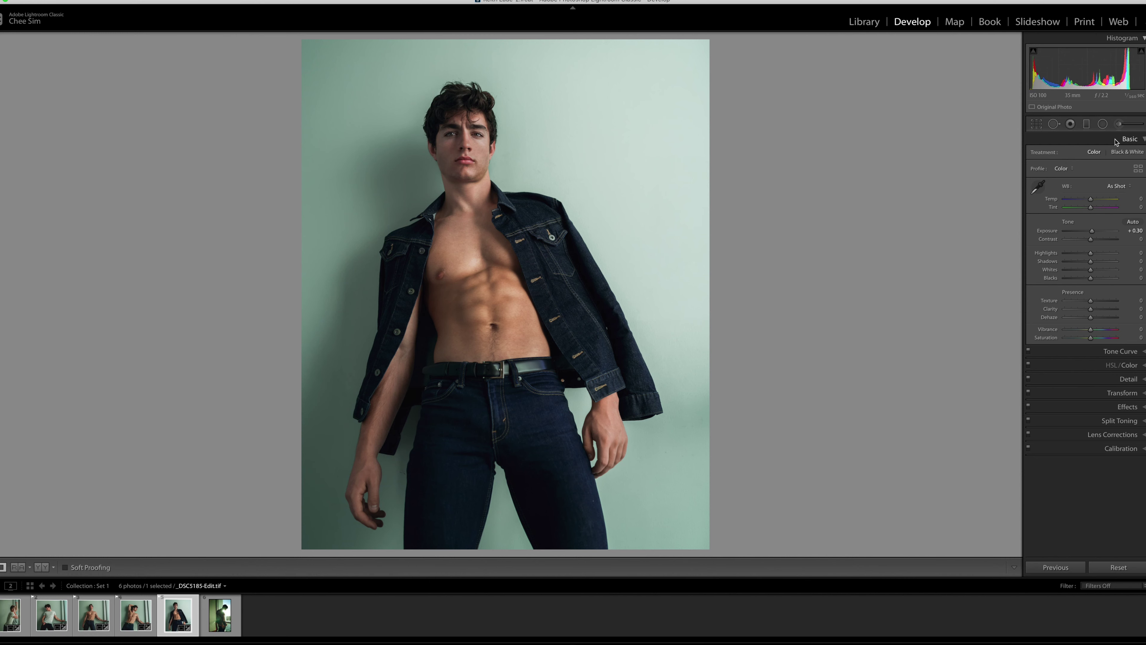
- Draw a radial filter around the man's face and reset its Highlights to 0
{"action": "left_click", "coordinate": [1102, 124]}
{"action": "left_click_drag", "start_coordinate": [468, 173], "coordinate": [501, 216]}
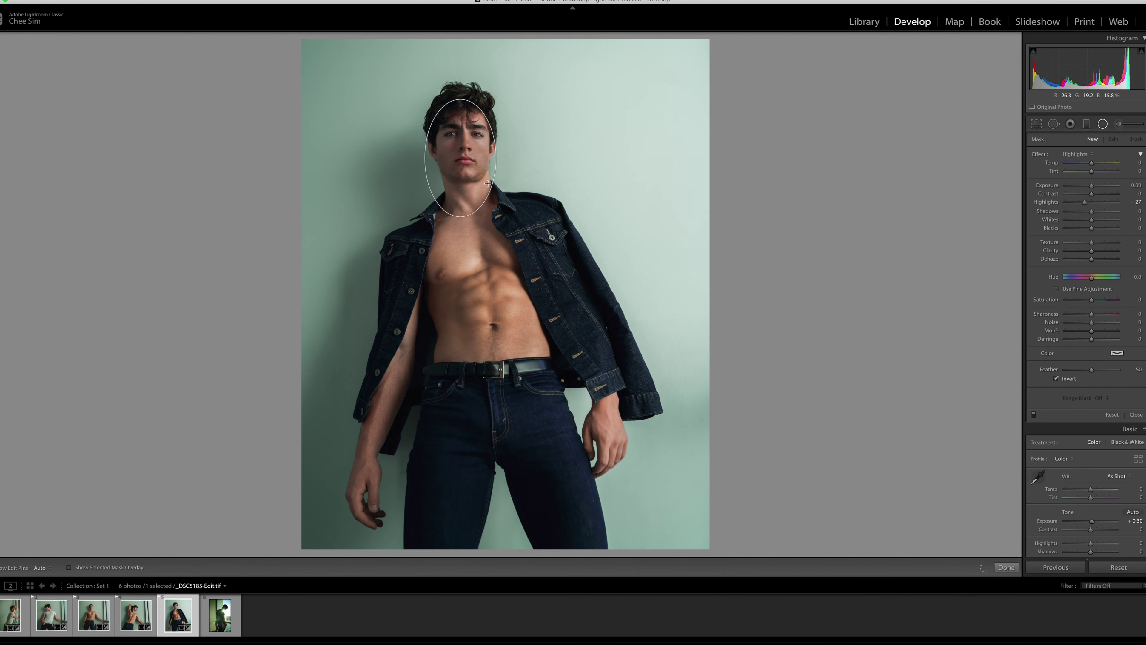
{"action": "double_click", "coordinate": [1047, 202]}
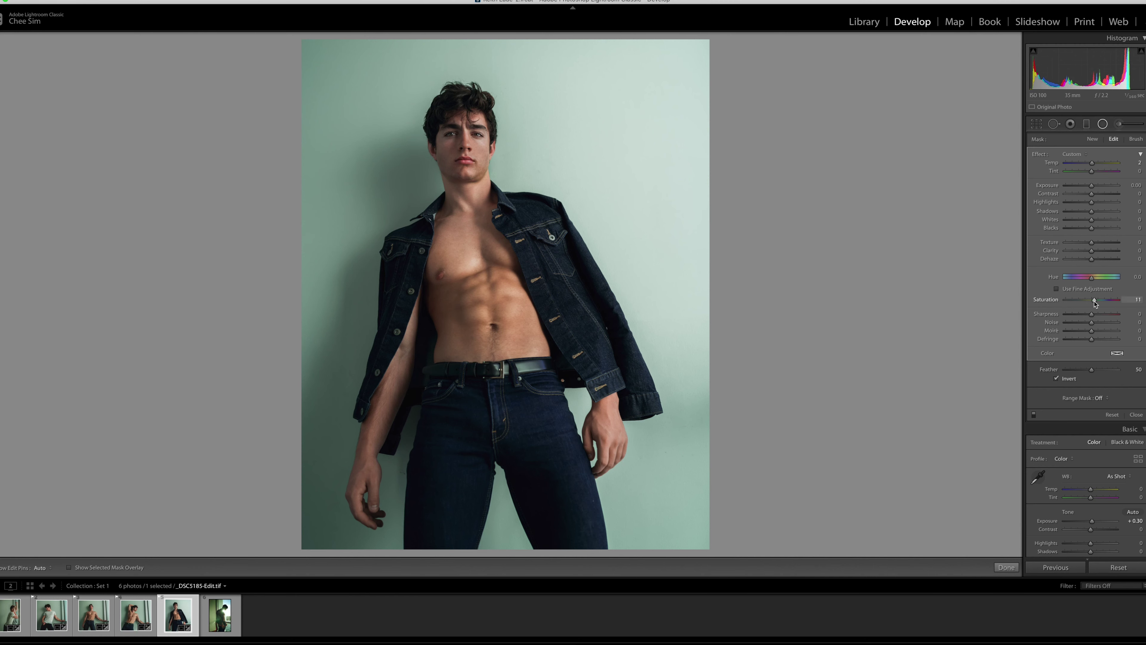
- Set the current mask's saturation to 10 and darken its blacks, then add a neck radial mask with Highlights 0
{"action": "left_click", "coordinate": [1126, 298]}
{"action": "left_click_drag", "start_coordinate": [1091, 229], "coordinate": [1090, 229]}
{"action": "left_click", "coordinate": [1092, 138]}
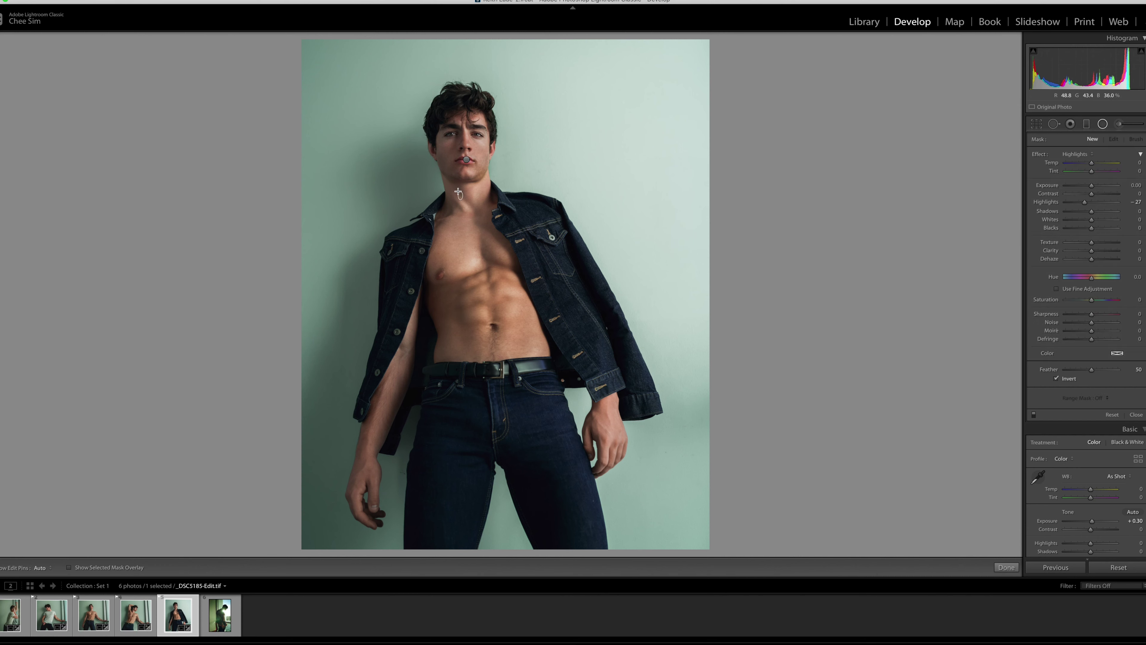
{"action": "left_click_drag", "start_coordinate": [457, 191], "coordinate": [485, 213]}
{"action": "double_click", "coordinate": [1052, 202]}
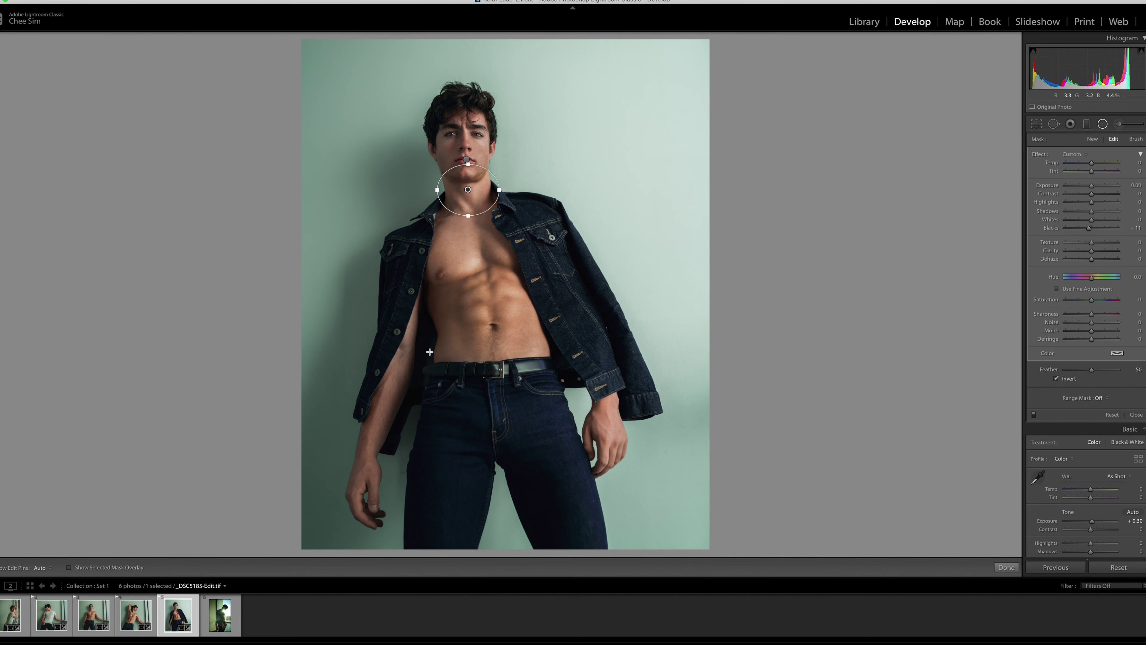
- Raise the abs mask's Whites to 14, then cool and slightly desaturate it
{"action": "left_click", "coordinate": [500, 315]}
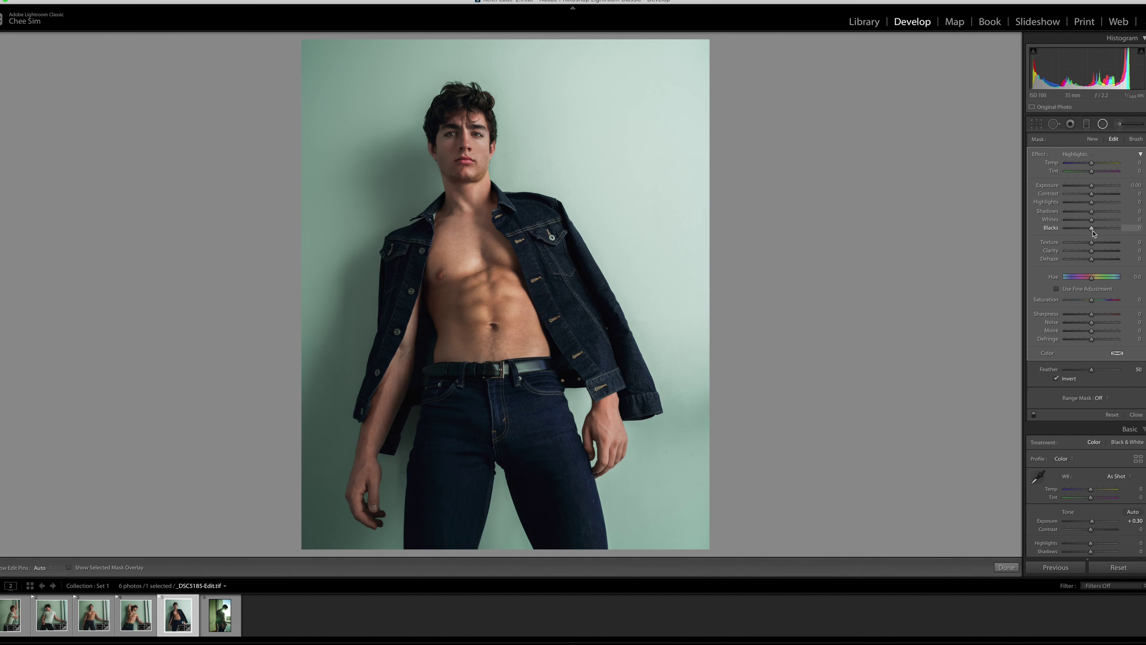
{"action": "left_click_drag", "start_coordinate": [1091, 220], "coordinate": [1095, 220]}
{"action": "left_click_drag", "start_coordinate": [1085, 163], "coordinate": [1084, 163]}
{"action": "left_click_drag", "start_coordinate": [1092, 300], "coordinate": [1090, 300]}
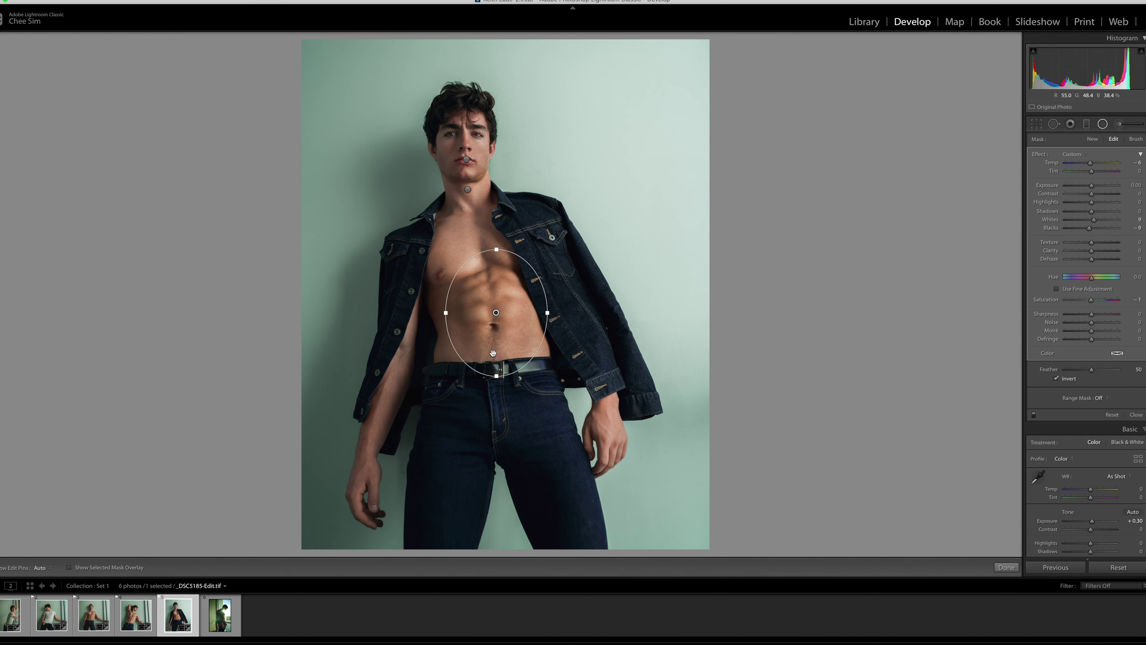
- Add a narrow, tilted left-torso radial mask with darker Shadows and lowered Highlights
{"action": "left_click_drag", "start_coordinate": [425, 332], "coordinate": [476, 436]}
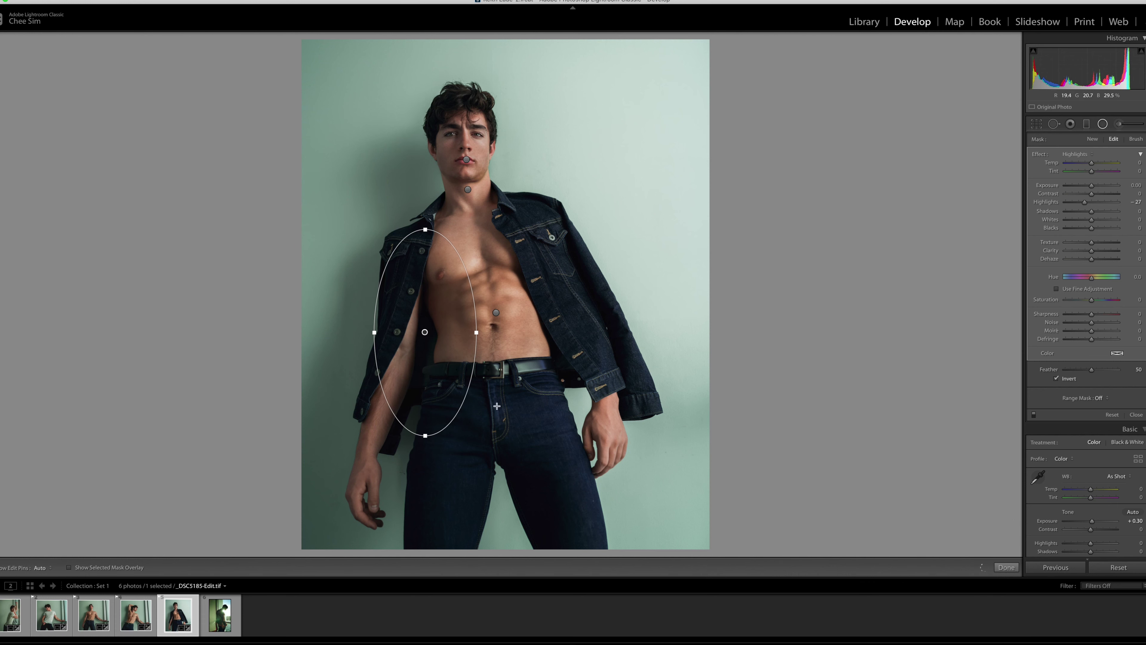
{"action": "double_click", "coordinate": [1048, 202]}
{"action": "left_click_drag", "start_coordinate": [1091, 212], "coordinate": [1087, 215]}
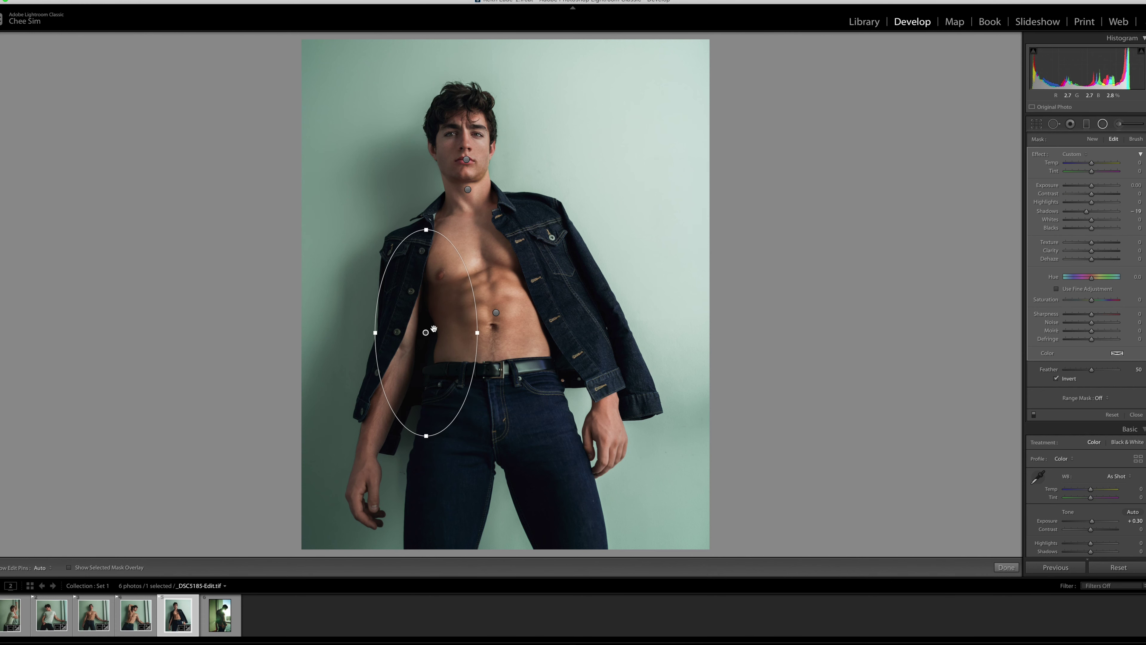
{"action": "left_click_drag", "start_coordinate": [376, 330], "coordinate": [384, 330]}
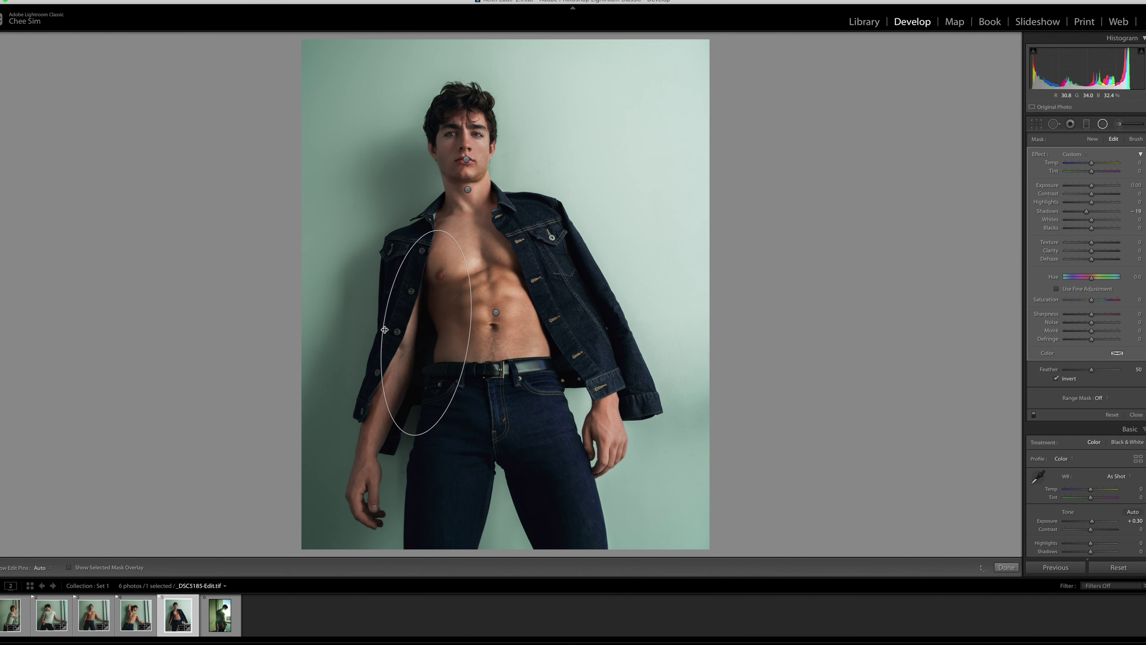
{"action": "left_click_drag", "start_coordinate": [1091, 202], "coordinate": [1084, 204]}
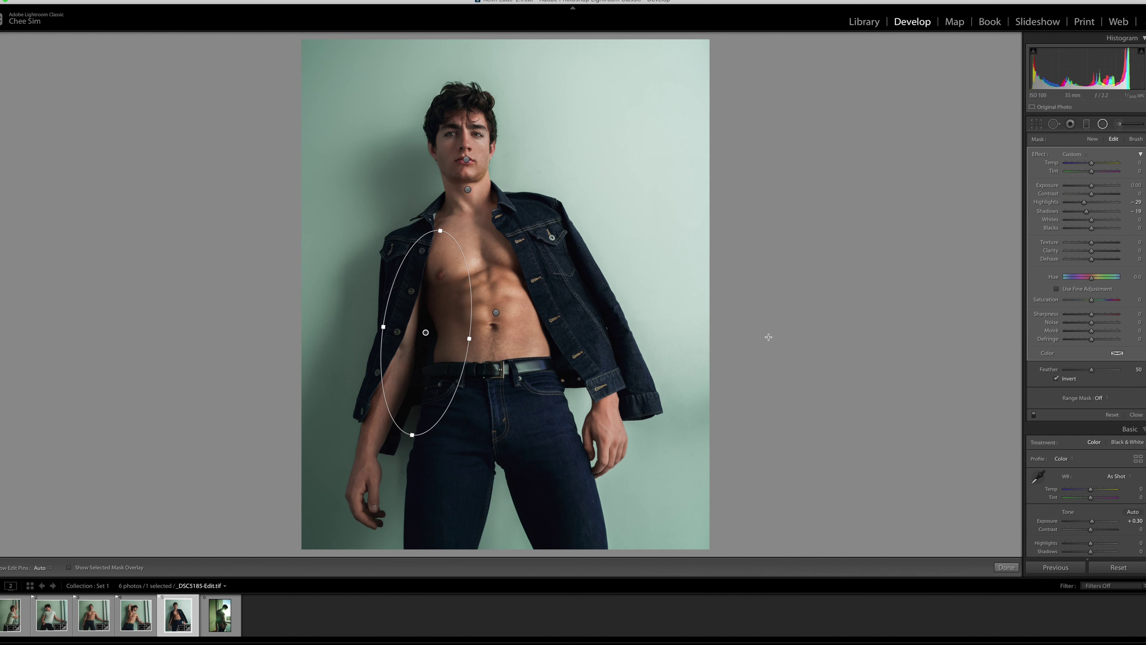
- Add a right-leg radial mask with Whites raised to 30 and slightly reduced saturation, then finish
{"action": "mouse_move", "coordinate": [568, 474]}
{"action": "left_mouse_down"}
{"action": "mouse_move", "coordinate": [607, 564]}
{"action": "mouse_move", "coordinate": [602, 553]}
{"action": "left_mouse_up"}
{"action": "double_click", "coordinate": [1045, 201]}
{"action": "mouse_move", "coordinate": [1092, 219]}
{"action": "left_mouse_down"}
{"action": "mouse_move", "coordinate": [1111, 221]}
{"action": "mouse_move", "coordinate": [1100, 221]}
{"action": "left_mouse_up"}
{"action": "left_click_drag", "start_coordinate": [1092, 302], "coordinate": [1101, 302]}
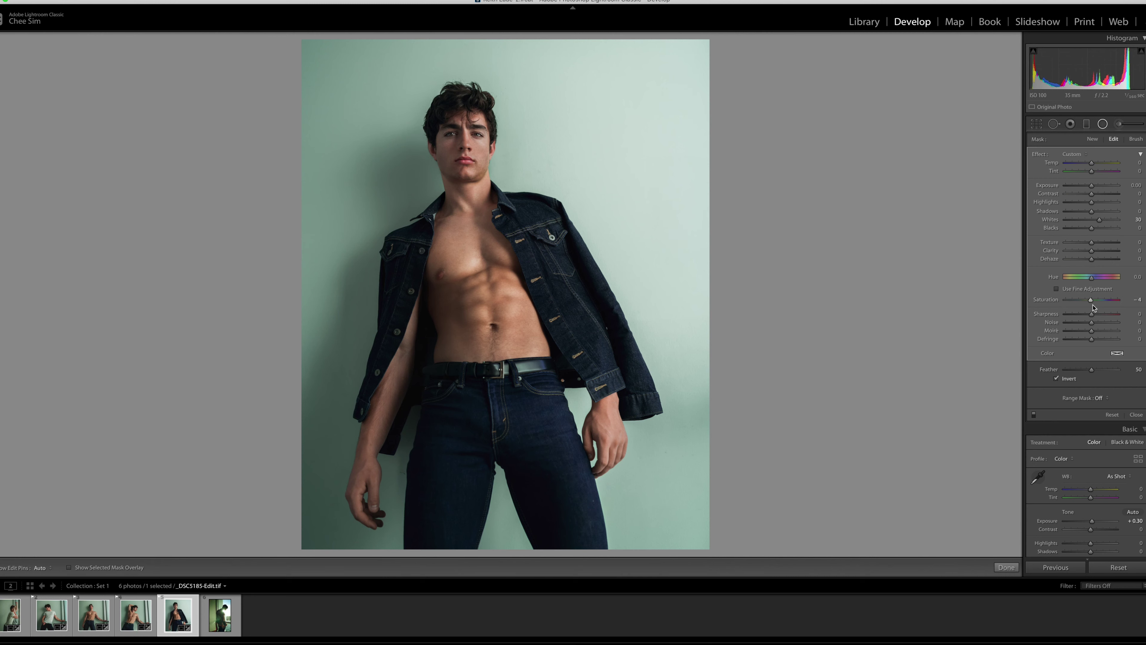
{"action": "left_click", "coordinate": [1006, 567]}
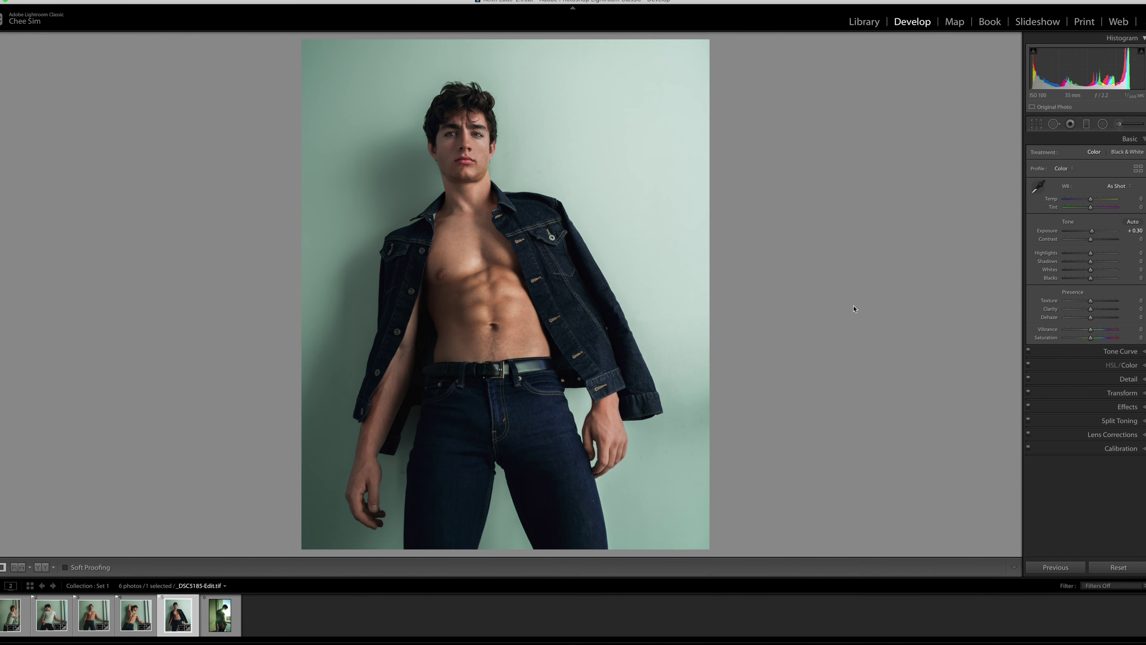
- Compare before/after, then add a torso radial filter with Highlights -5
{"action": "key", "text": "backslash"}
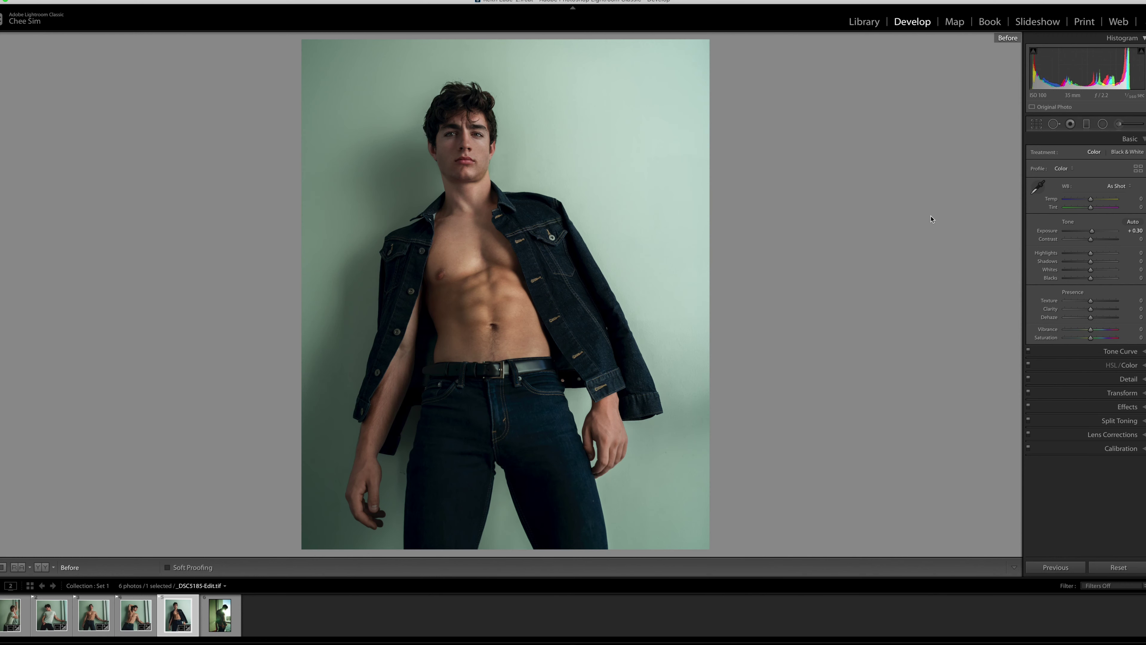
{"action": "left_click", "coordinate": [1102, 123]}
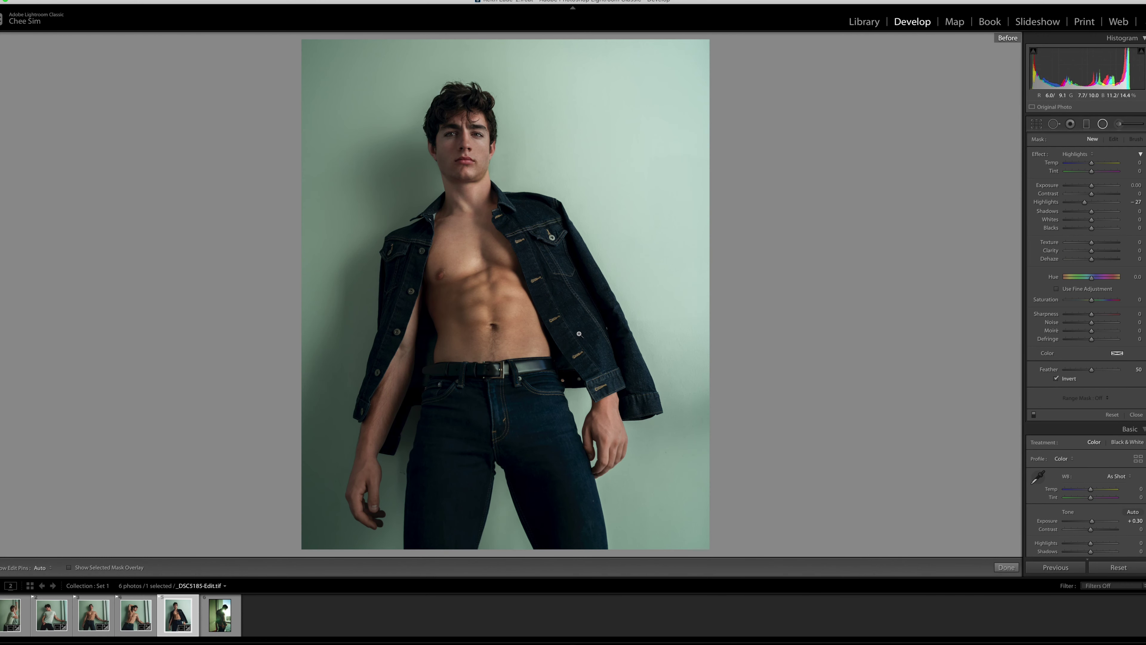
{"action": "key", "text": "backslash"}
{"action": "left_click_drag", "start_coordinate": [537, 334], "coordinate": [569, 397]}
{"action": "left_click_drag", "start_coordinate": [1084, 202], "coordinate": [1088, 205]}
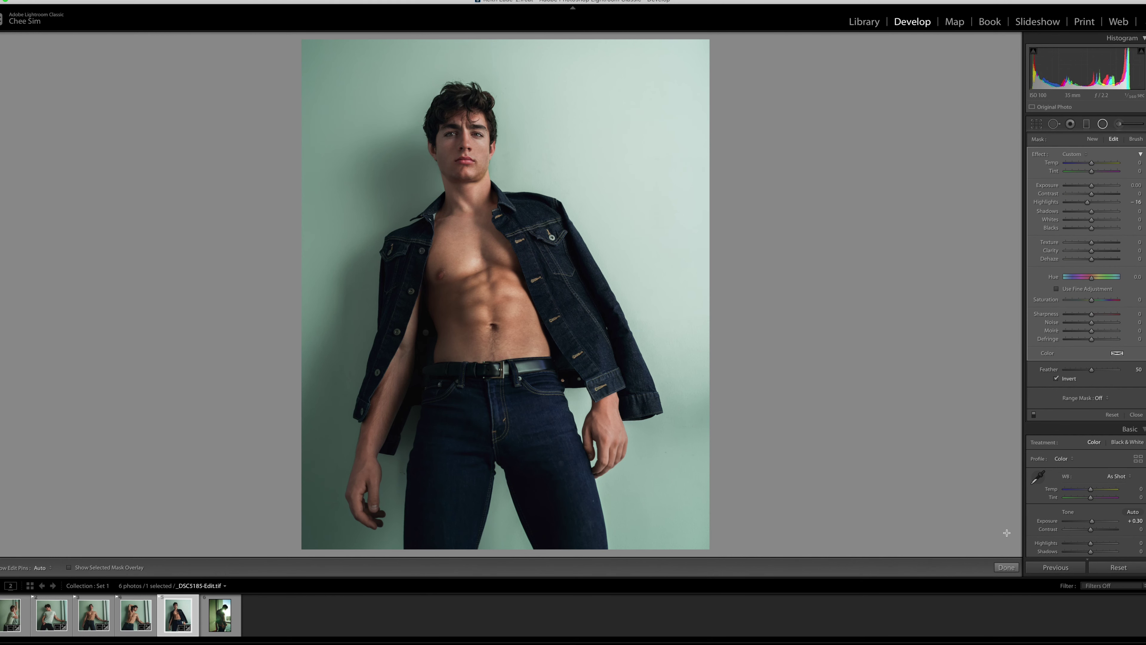
{"action": "left_click", "coordinate": [1006, 567]}
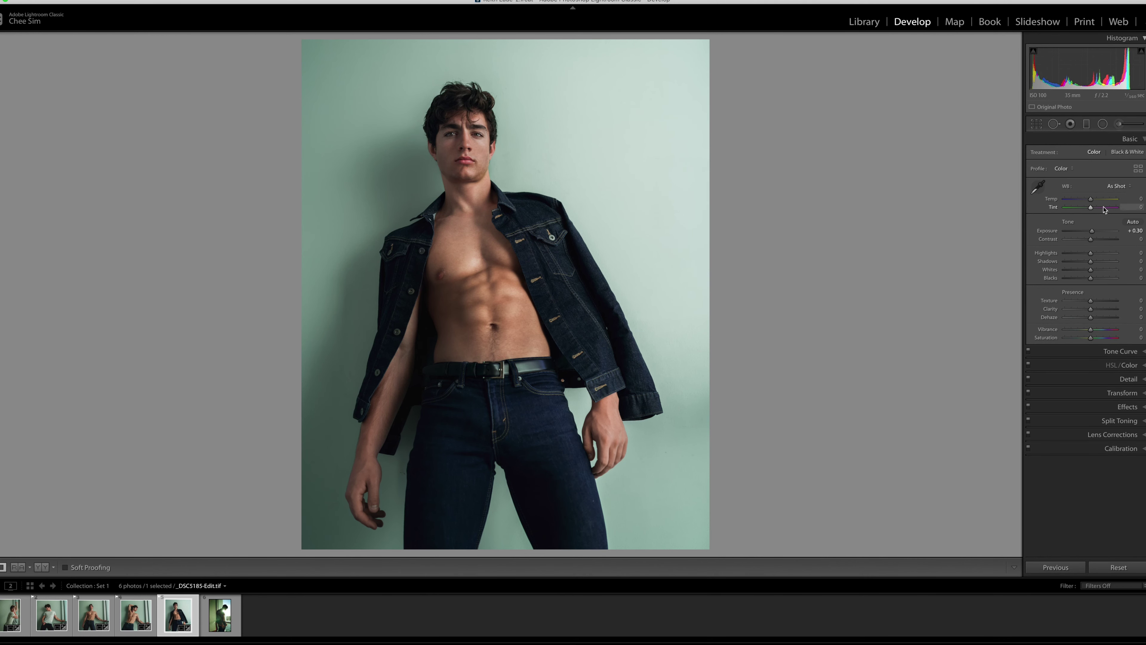
- Set global Whites +25 and Vibrance -5, preview in Lights Out, then go to the backlit window photo
{"action": "left_click_drag", "start_coordinate": [1091, 270], "coordinate": [1096, 270]}
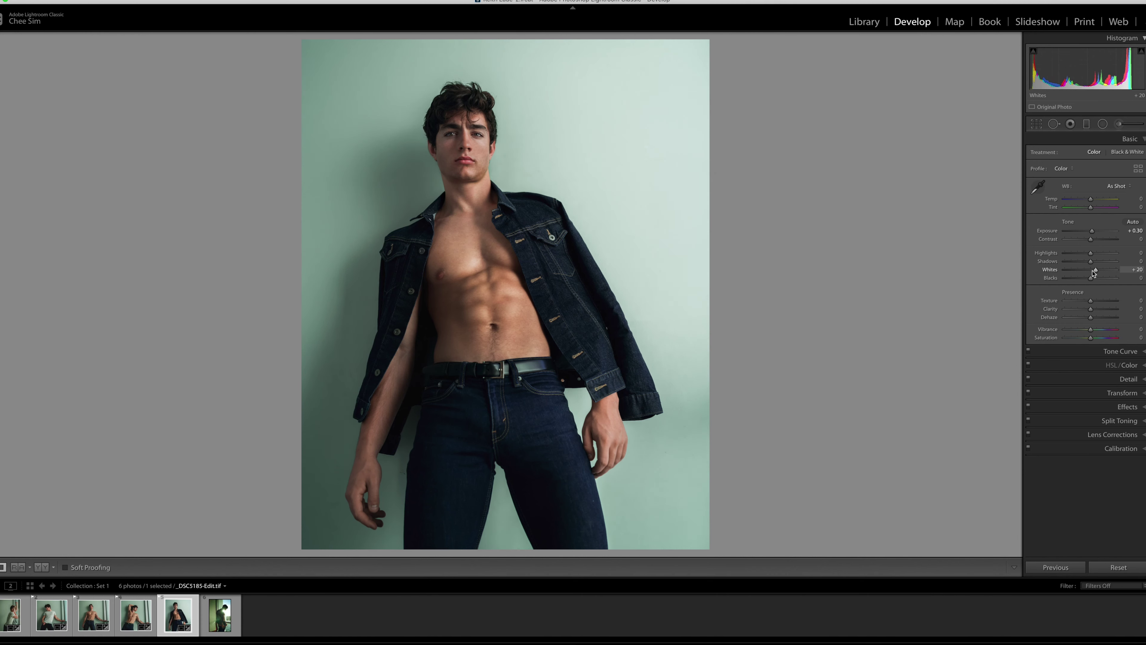
{"action": "left_click_drag", "start_coordinate": [1091, 329], "coordinate": [1089, 329]}
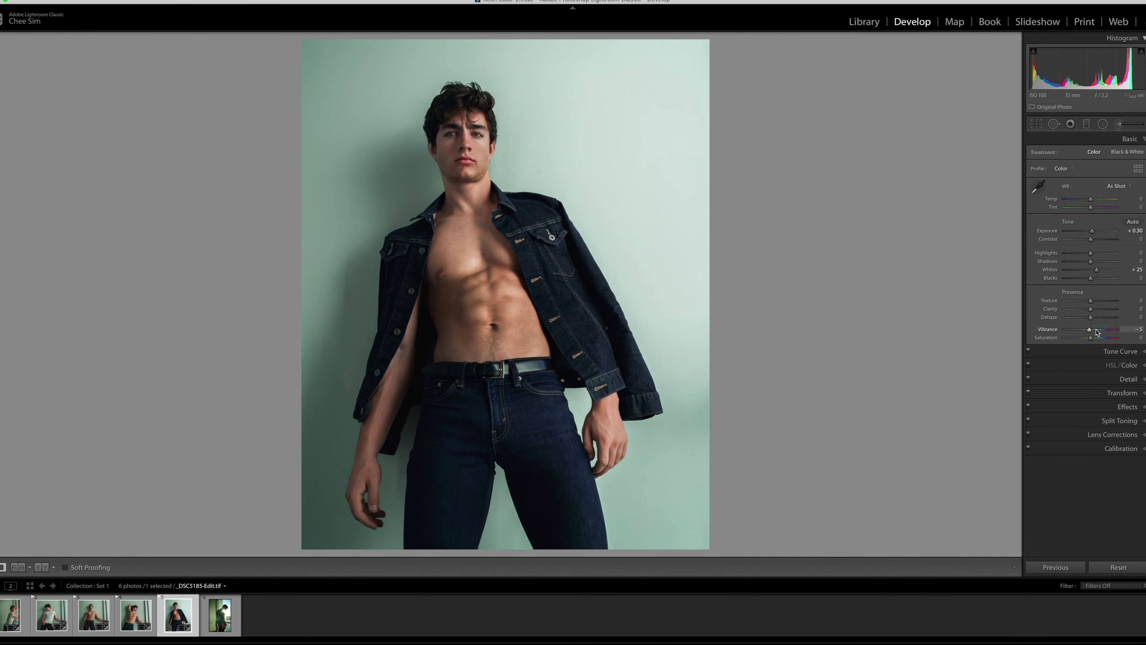
{"action": "key", "text": "l"}
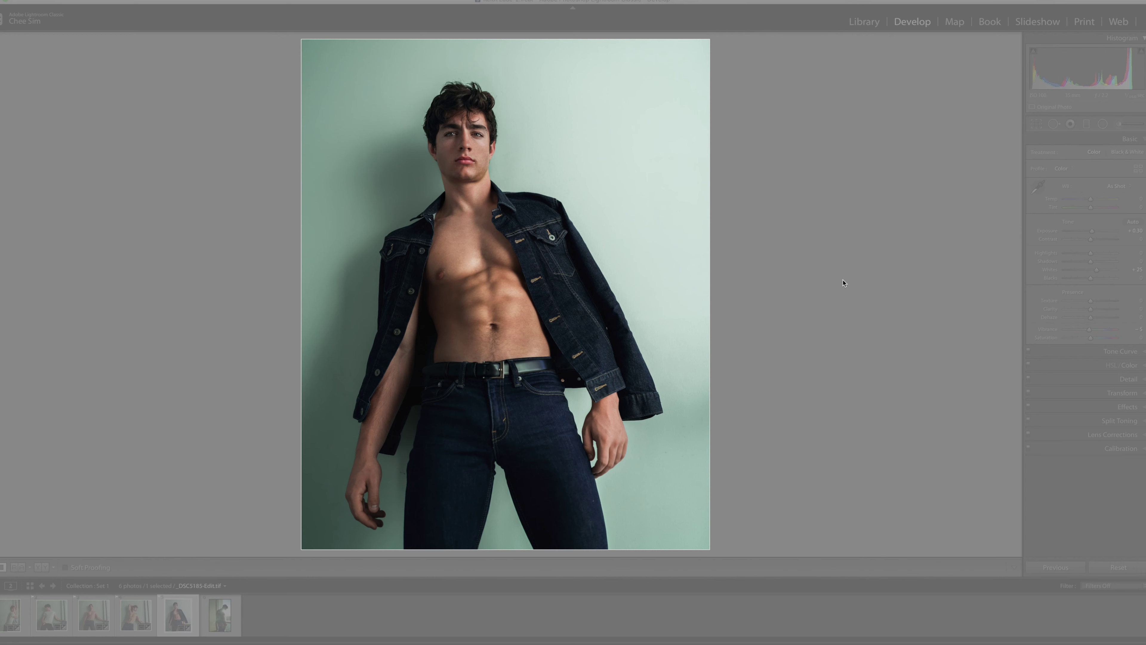
{"action": "key", "text": "l"}
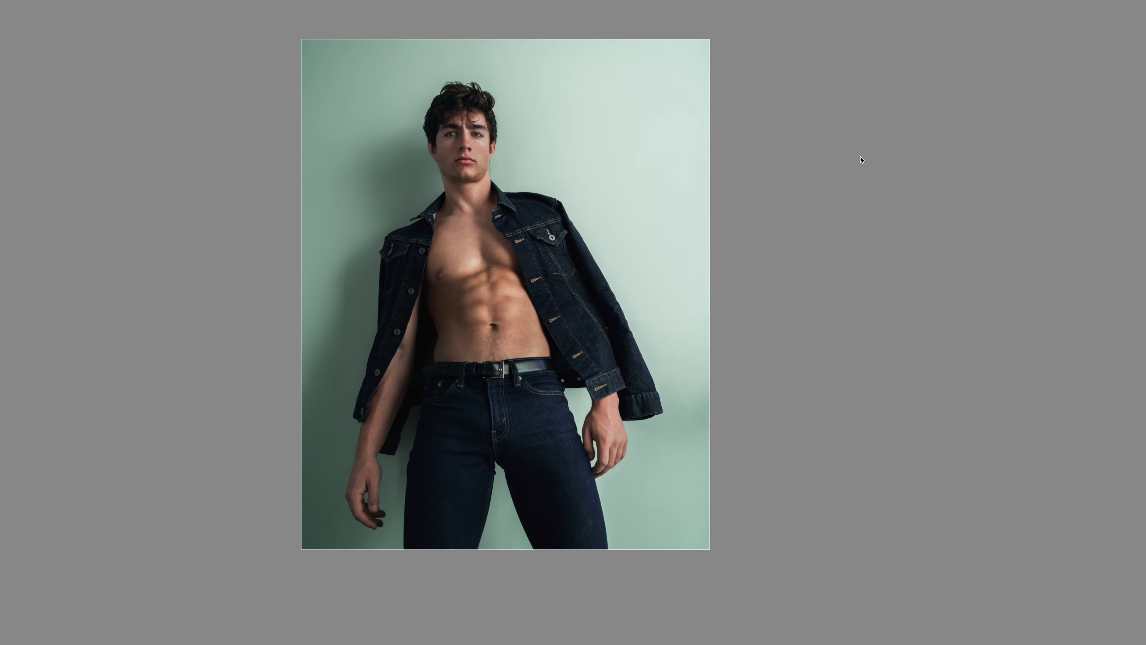
{"action": "key", "text": "l"}
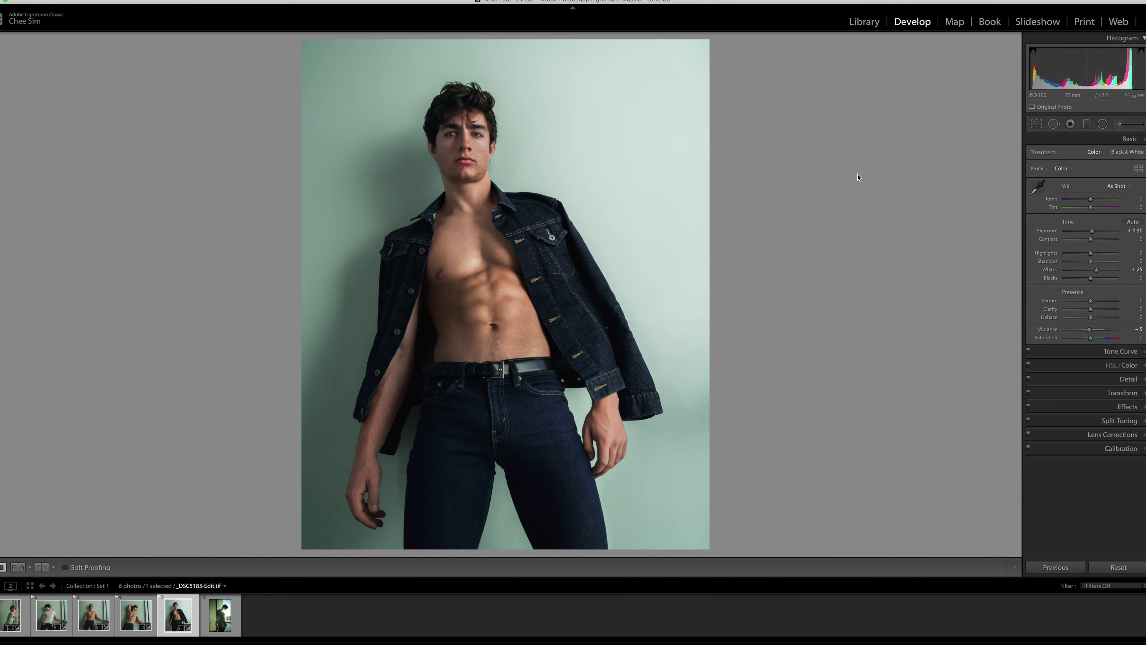
{"action": "key", "text": "Right"}
{"action": "key", "text": "e"}
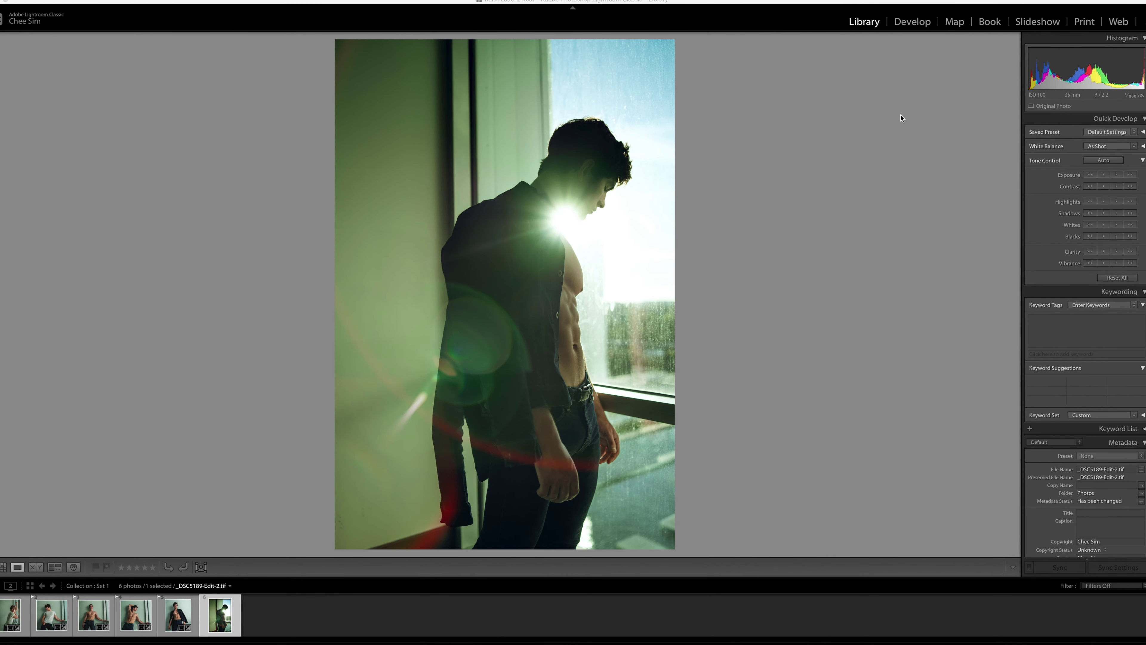
- Crop the backlit window photo tighter from the top-left and bottom-right corners
{"action": "key", "text": "d"}
{"action": "left_click", "coordinate": [1036, 123]}
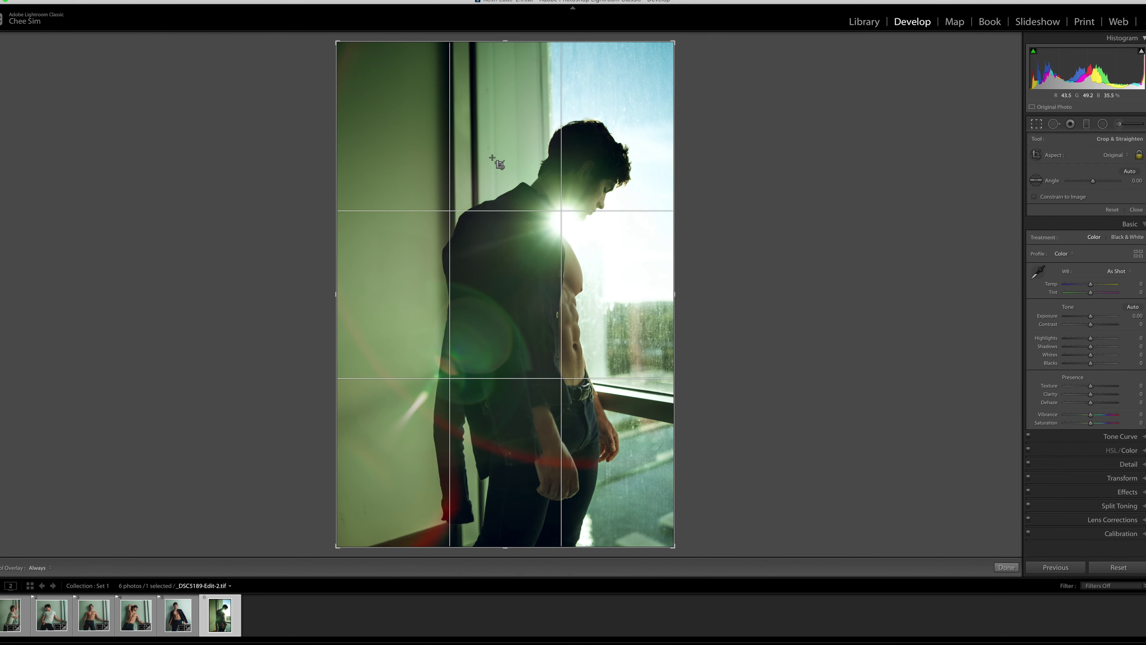
{"action": "left_click_drag", "start_coordinate": [334, 40], "coordinate": [344, 49]}
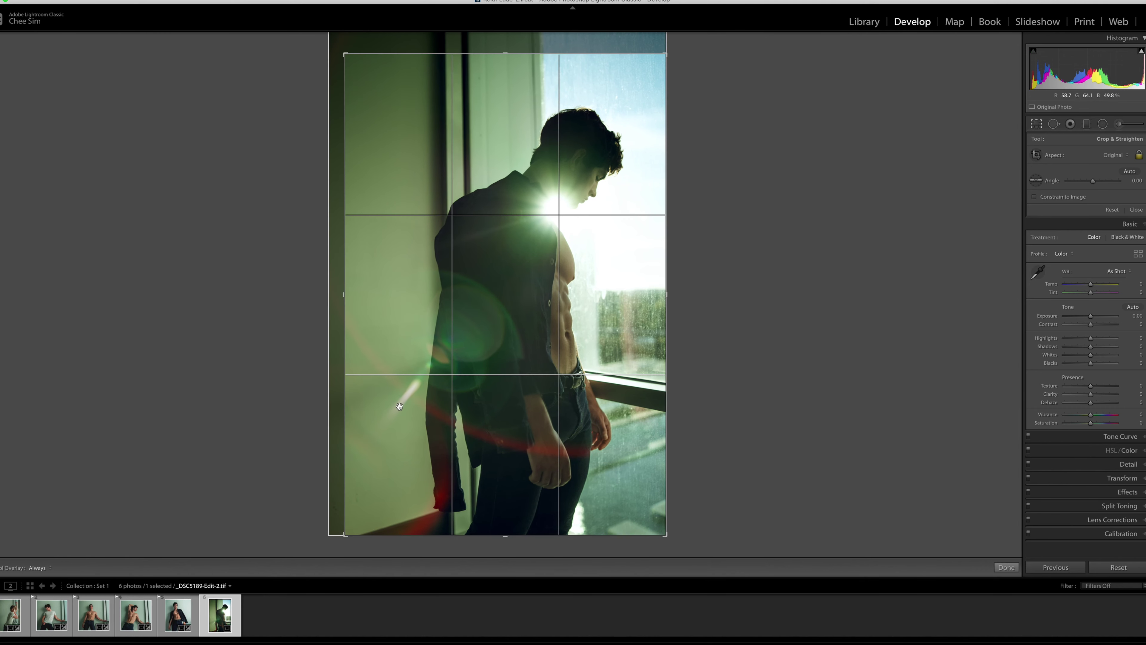
{"action": "left_click_drag", "start_coordinate": [667, 535], "coordinate": [663, 533]}
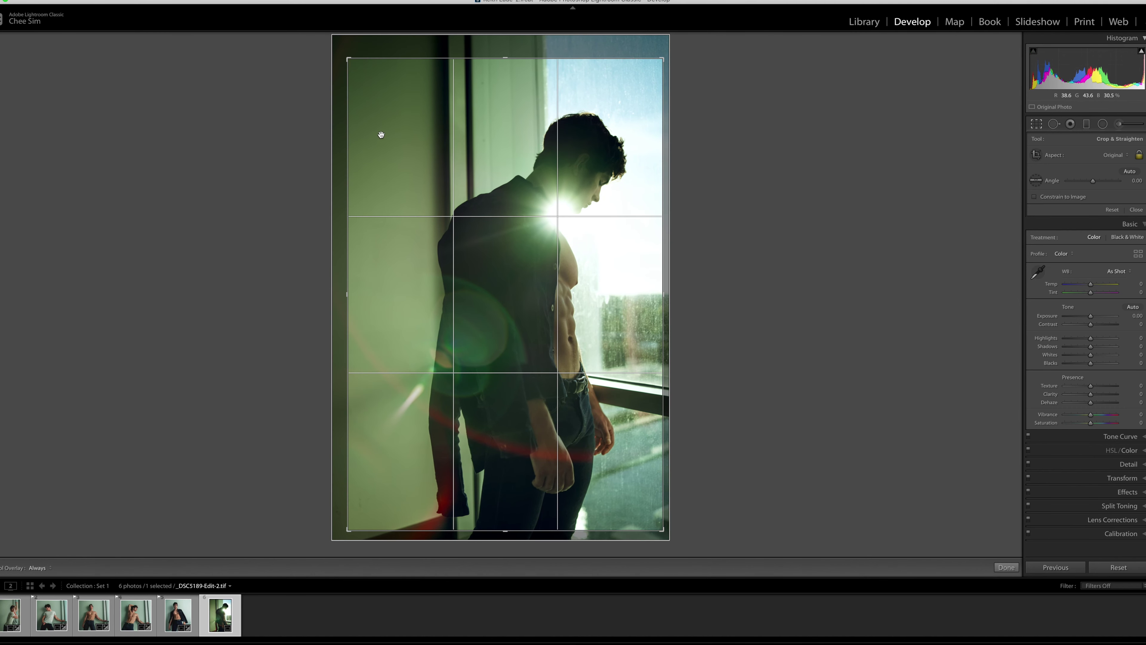
{"action": "left_click_drag", "start_coordinate": [349, 60], "coordinate": [357, 63]}
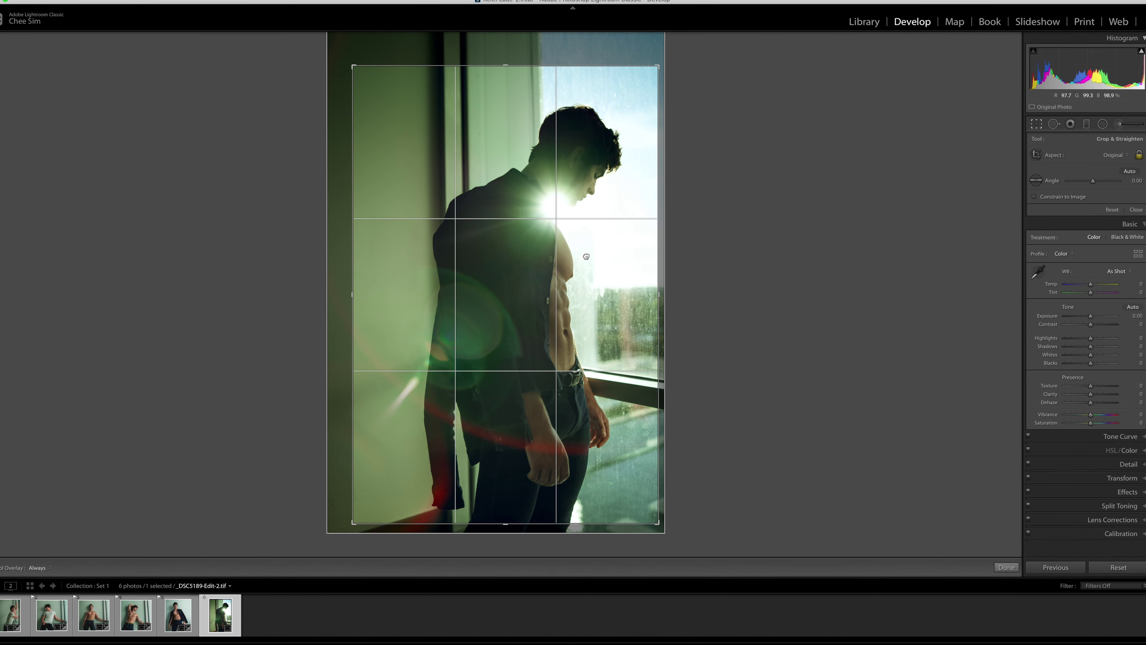
{"action": "key", "text": "Return"}
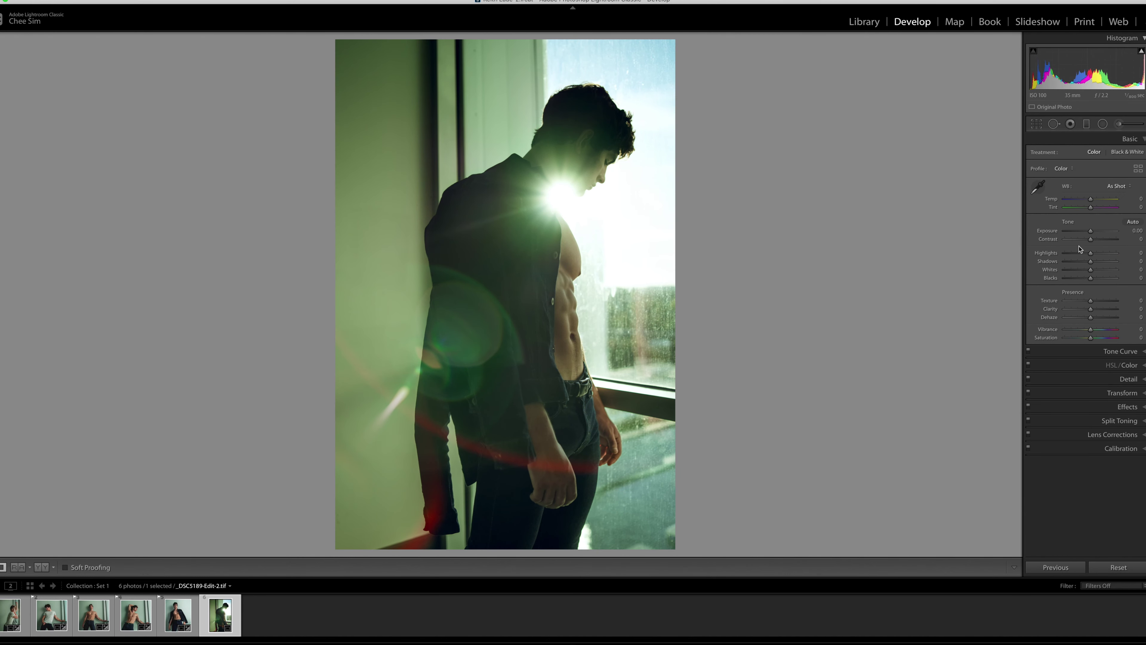
- Set the photo's Highlights to -31 and Shadows to +9
{"action": "left_click_drag", "start_coordinate": [1090, 253], "coordinate": [1083, 259]}
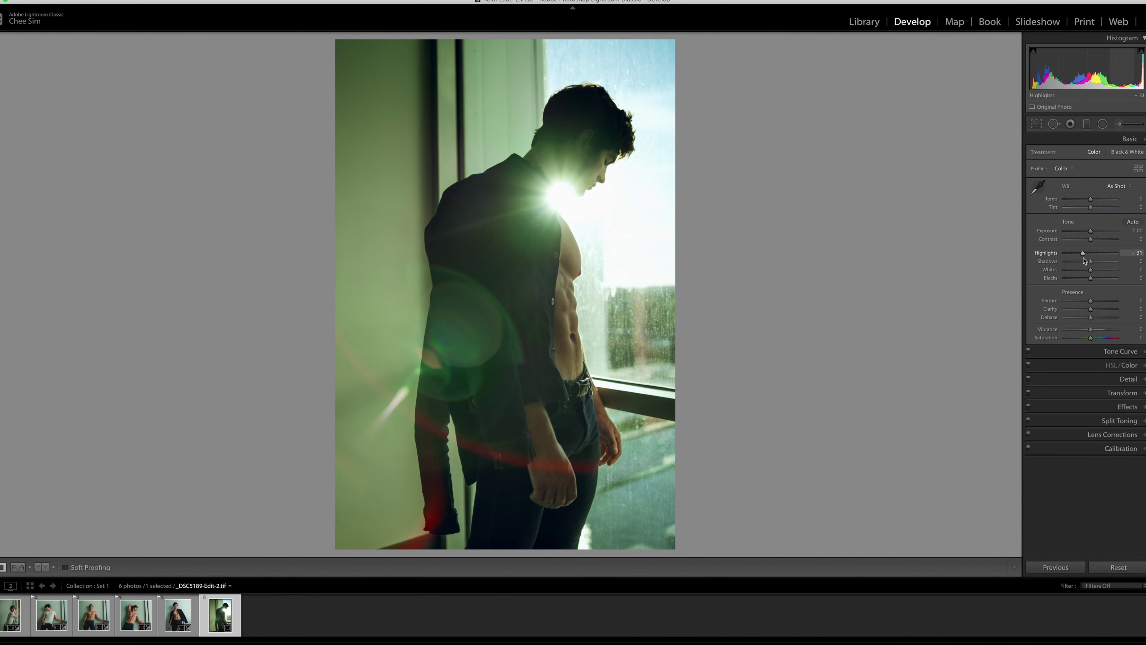
{"action": "left_click_drag", "start_coordinate": [1091, 261], "coordinate": [1094, 265]}
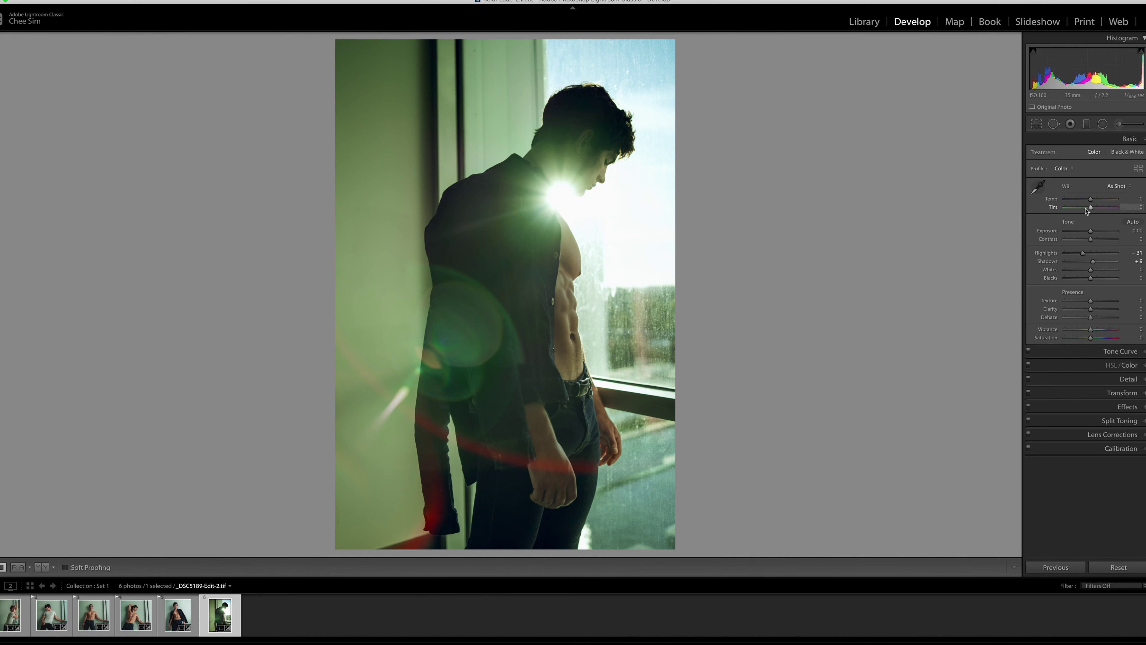
{"action": "left_click", "coordinate": [1121, 351]}
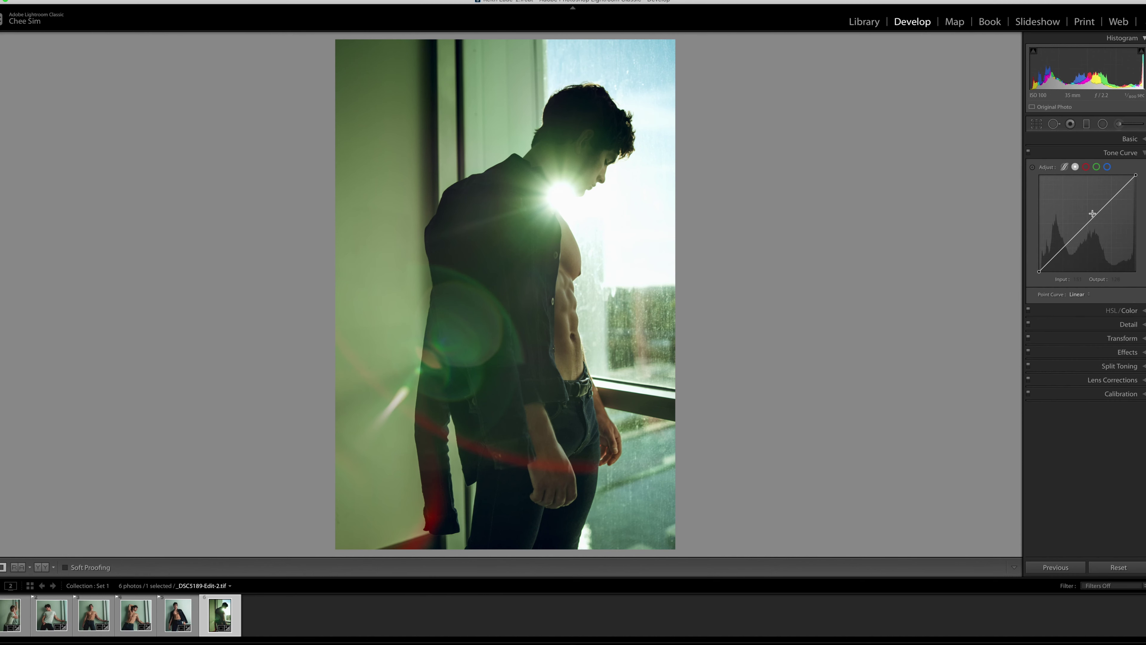
- Add three tone-curve points, drop the top point to cap whites at 234 and lift the blacks
{"action": "left_click", "coordinate": [1112, 198]}
{"action": "left_click", "coordinate": [1088, 223]}
{"action": "left_click", "coordinate": [1063, 248]}
{"action": "left_click_drag", "start_coordinate": [1136, 176], "coordinate": [1136, 178]}
{"action": "left_click_drag", "start_coordinate": [1137, 177], "coordinate": [1145, 184]}
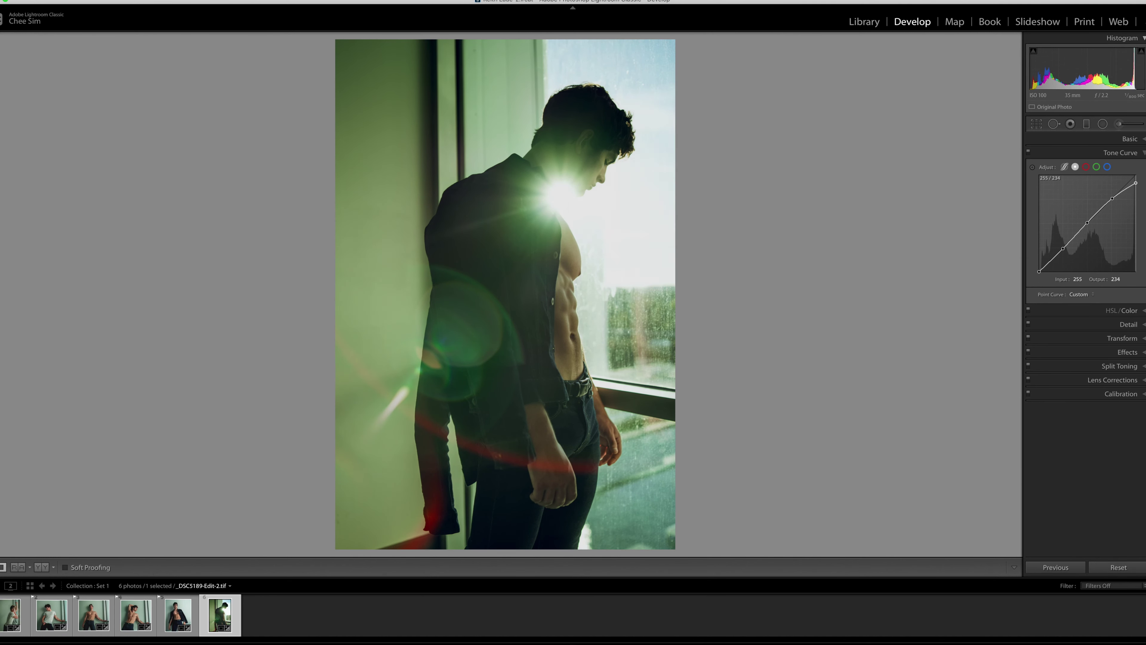
{"action": "mouse_move", "coordinate": [1039, 271]}
{"action": "left_mouse_down"}
{"action": "mouse_move", "coordinate": [1037, 261]}
{"action": "mouse_move", "coordinate": [1036, 271]}
{"action": "left_mouse_up"}
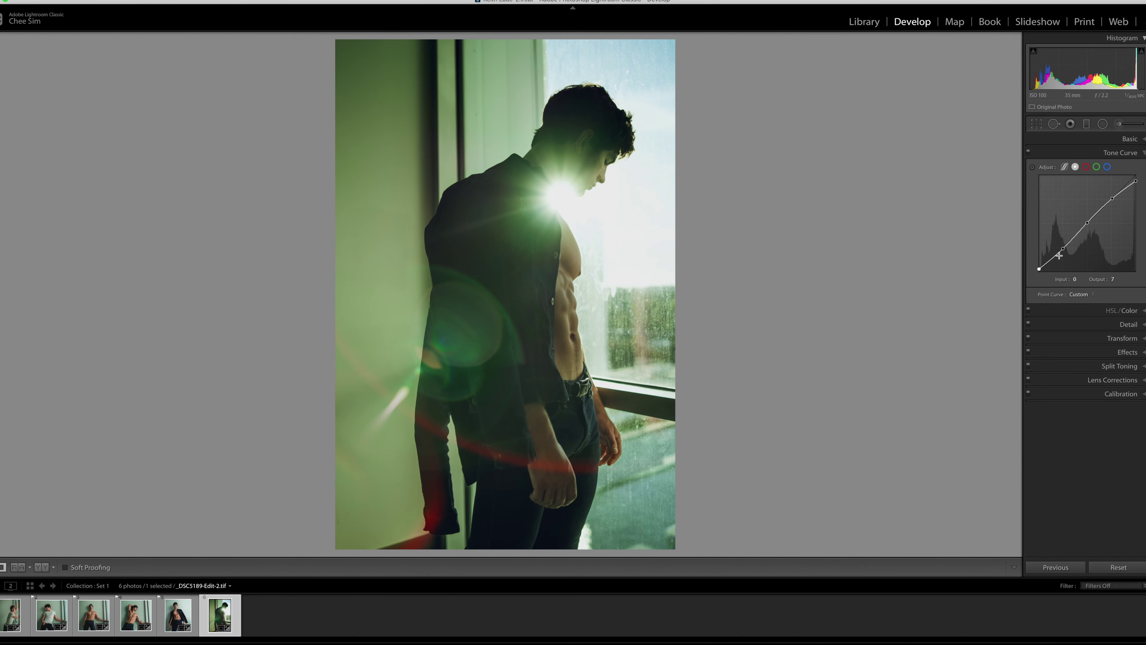
{"action": "left_click_drag", "start_coordinate": [1063, 248], "coordinate": [1056, 259]}
- Add a torso radial filter with Highlights 0 and raised Shadows and Whites
{"action": "left_click", "coordinate": [1102, 123]}
{"action": "left_click_drag", "start_coordinate": [509, 307], "coordinate": [565, 436]}
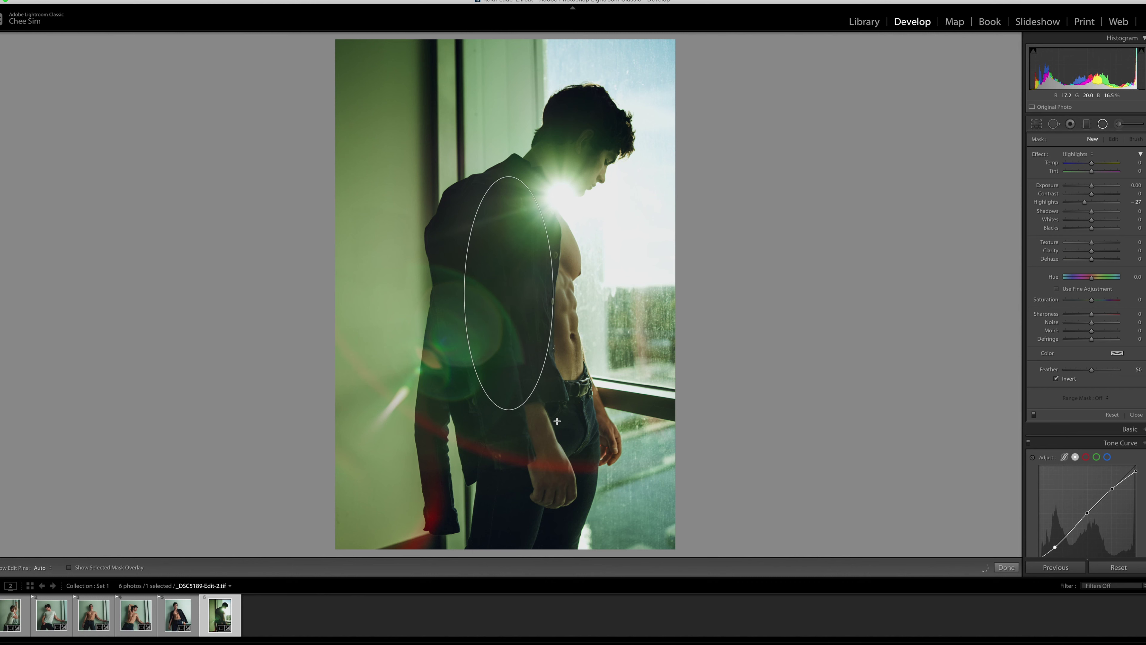
{"action": "double_click", "coordinate": [1047, 202]}
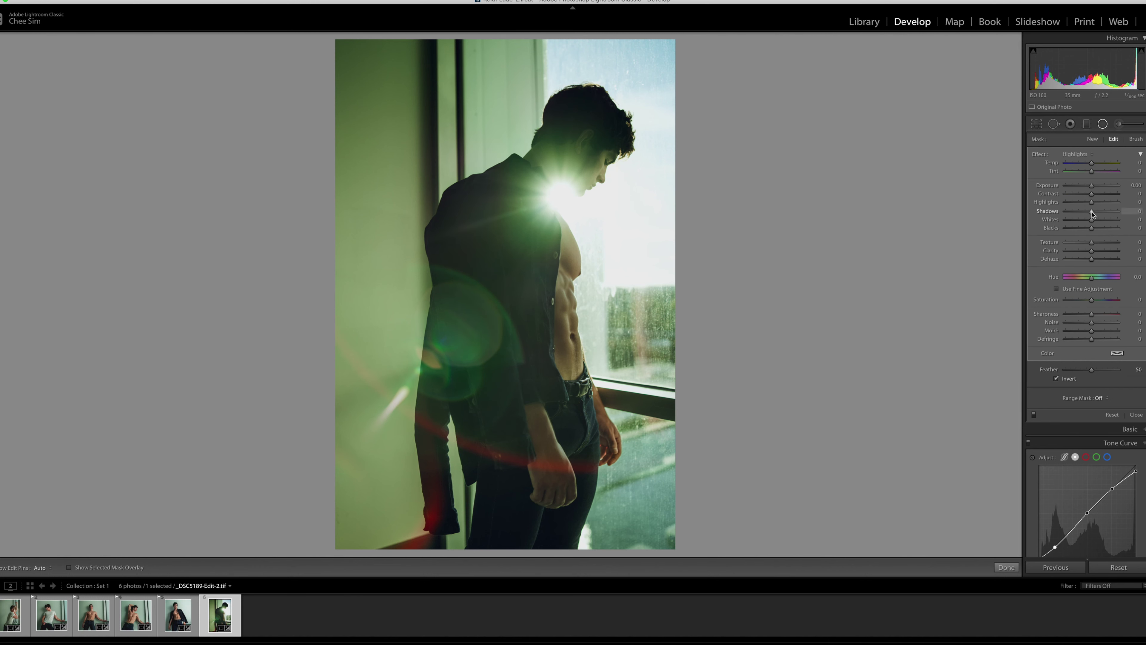
{"action": "left_click_drag", "start_coordinate": [1091, 212], "coordinate": [1098, 220]}
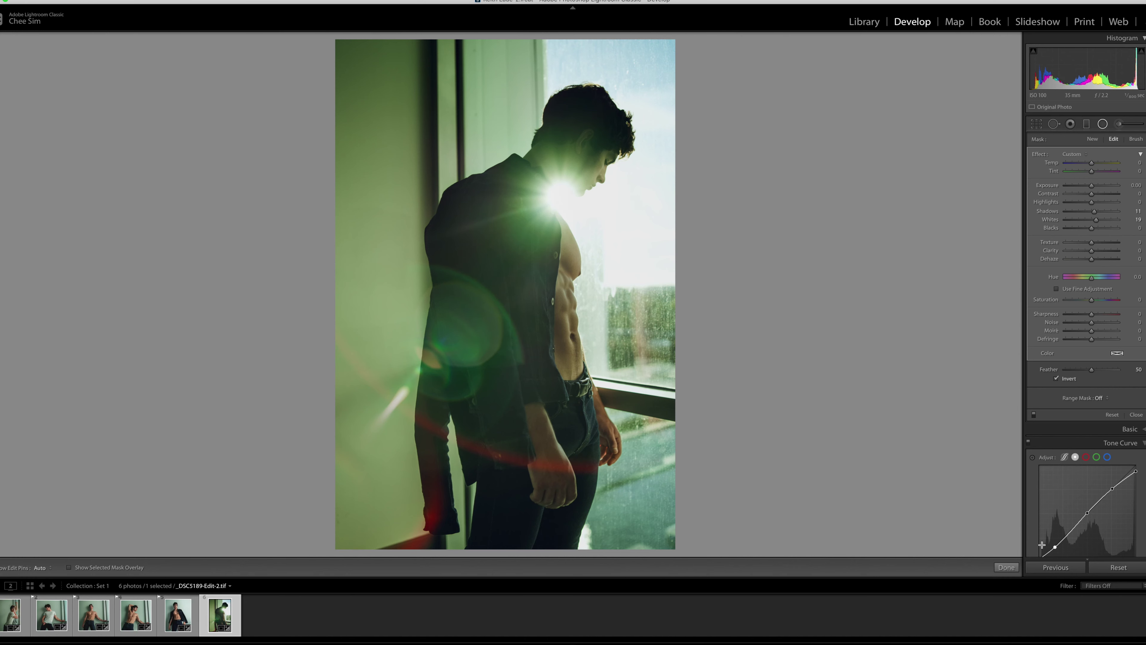
{"action": "left_click", "coordinate": [1006, 567]}
- Set Calibration Shadows Tint to -5
{"action": "left_click", "coordinate": [1121, 394]}
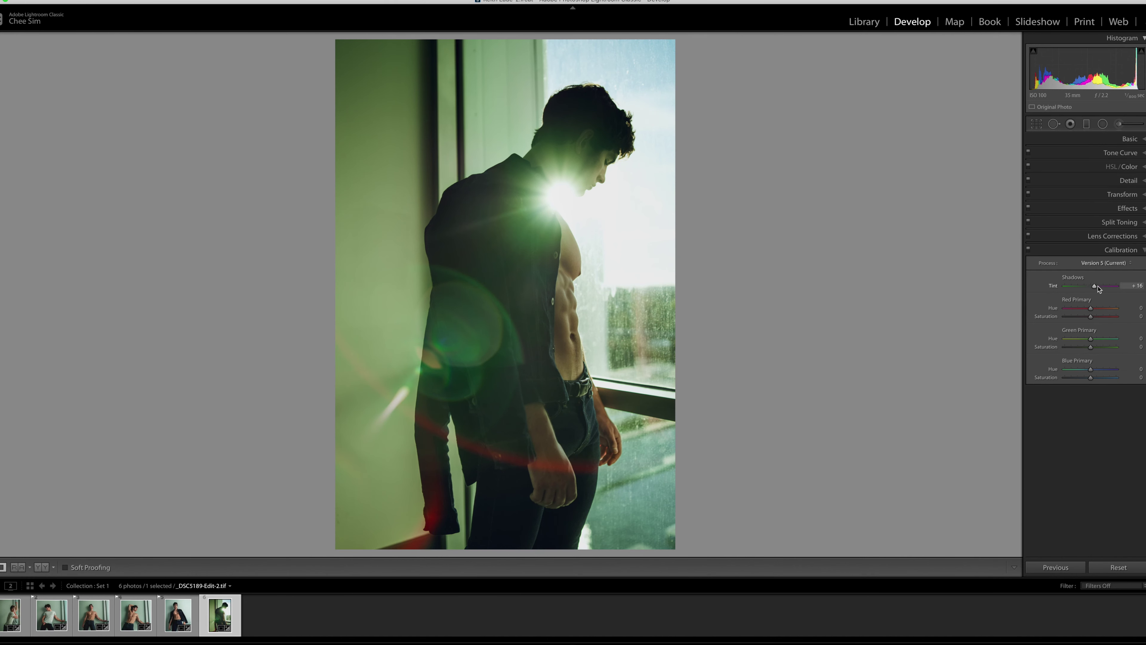
{"action": "mouse_move", "coordinate": [1092, 285]}
{"action": "left_mouse_down"}
{"action": "mouse_move", "coordinate": [1077, 289]}
{"action": "mouse_move", "coordinate": [1096, 293]}
{"action": "left_mouse_up"}
{"action": "left_click", "coordinate": [1134, 287]}
{"action": "key", "text": "Return"}
- Set Red Primary Hue -10 and Green Primary Hue +5, and lower Blue Primary Hue, checking skin zoomed in
{"action": "left_click_drag", "start_coordinate": [1091, 308], "coordinate": [1089, 309]}
{"action": "left_click", "coordinate": [570, 229]}
{"action": "left_click_drag", "start_coordinate": [759, 254], "coordinate": [767, 179]}
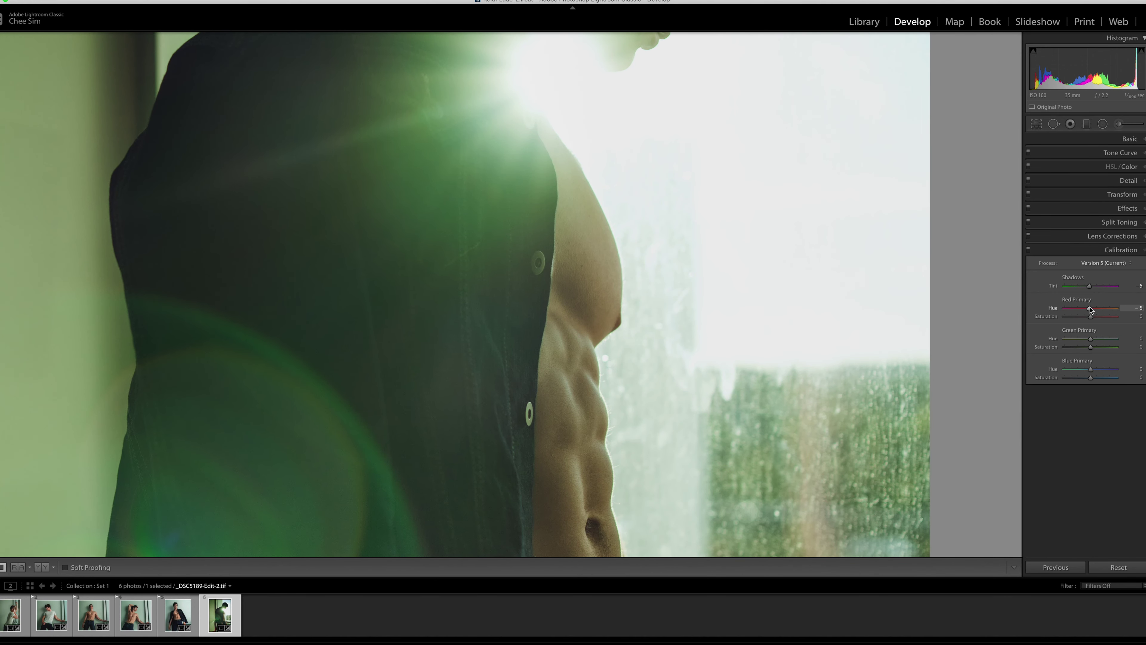
{"action": "left_click_drag", "start_coordinate": [1092, 310], "coordinate": [1087, 311]}
{"action": "left_click", "coordinate": [903, 319]}
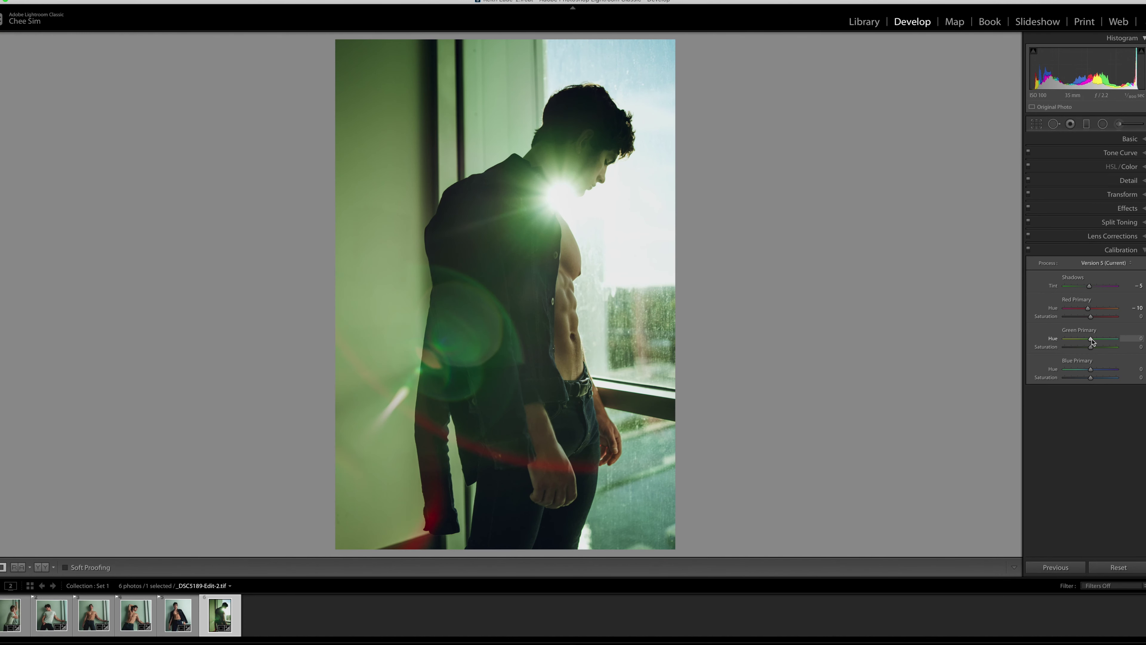
{"action": "left_click_drag", "start_coordinate": [1091, 339], "coordinate": [1094, 339]}
{"action": "left_click_drag", "start_coordinate": [1091, 369], "coordinate": [1086, 369]}
{"action": "left_click", "coordinate": [1129, 166]}
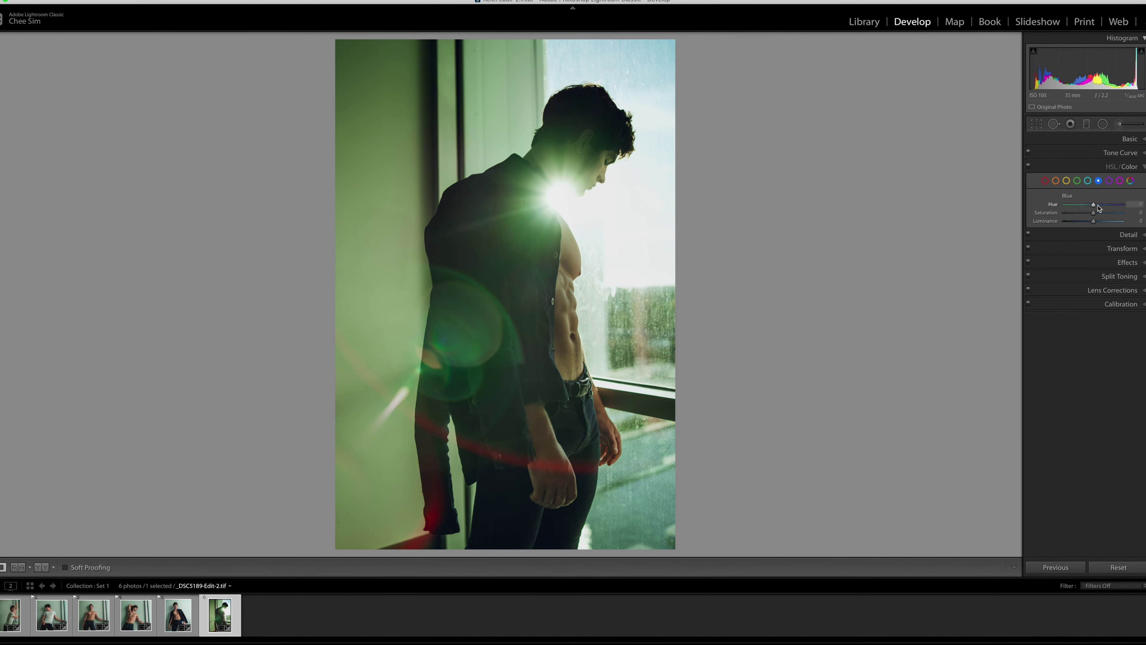
- Brighten Orange and Yellow luminance in HSL and lower Green saturation to -44
{"action": "left_click", "coordinate": [1056, 182]}
{"action": "left_click_drag", "start_coordinate": [1095, 222], "coordinate": [1095, 224]}
{"action": "left_click_drag", "start_coordinate": [1097, 228], "coordinate": [1101, 227]}
{"action": "left_click", "coordinate": [1066, 180]}
{"action": "left_click_drag", "start_coordinate": [1092, 221], "coordinate": [1104, 205]}
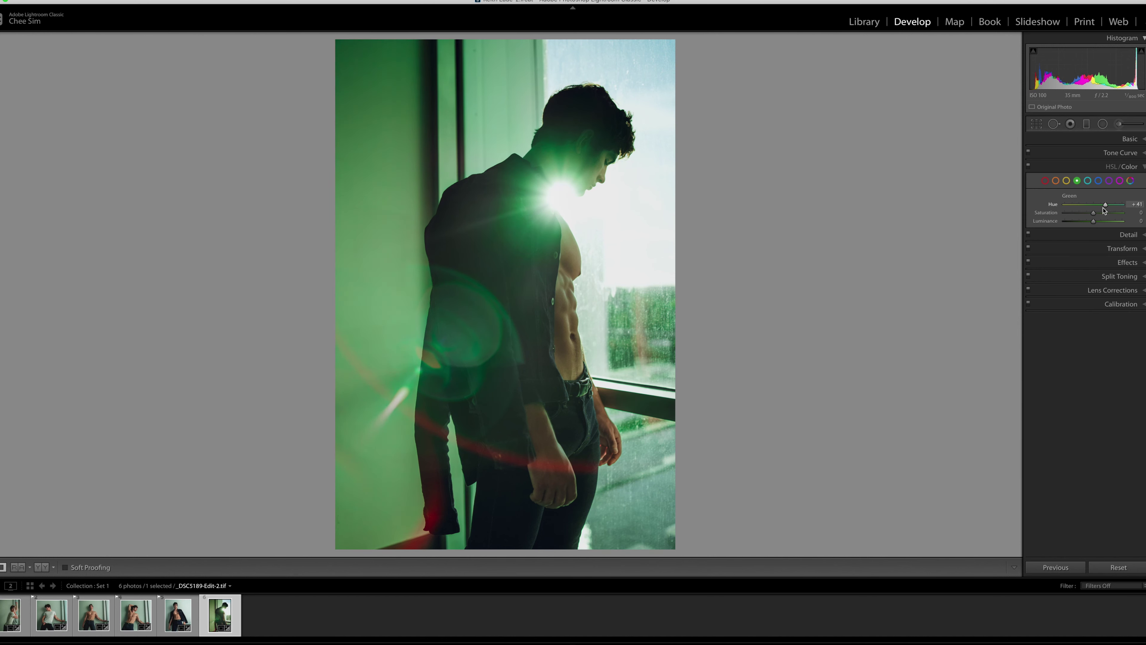
{"action": "mouse_move", "coordinate": [1093, 213]}
{"action": "left_mouse_down"}
{"action": "mouse_move", "coordinate": [1080, 213]}
{"action": "mouse_move", "coordinate": [1110, 204]}
{"action": "mouse_move", "coordinate": [1079, 213]}
{"action": "mouse_move", "coordinate": [1092, 220]}
{"action": "left_mouse_up"}
- Add a head radial filter with Temp 6 and Tint 32, then set HSL Blue to Hue +5, Saturation -14, Luminance -2
{"action": "left_click", "coordinate": [1102, 124]}
{"action": "left_click_drag", "start_coordinate": [574, 163], "coordinate": [614, 195]}
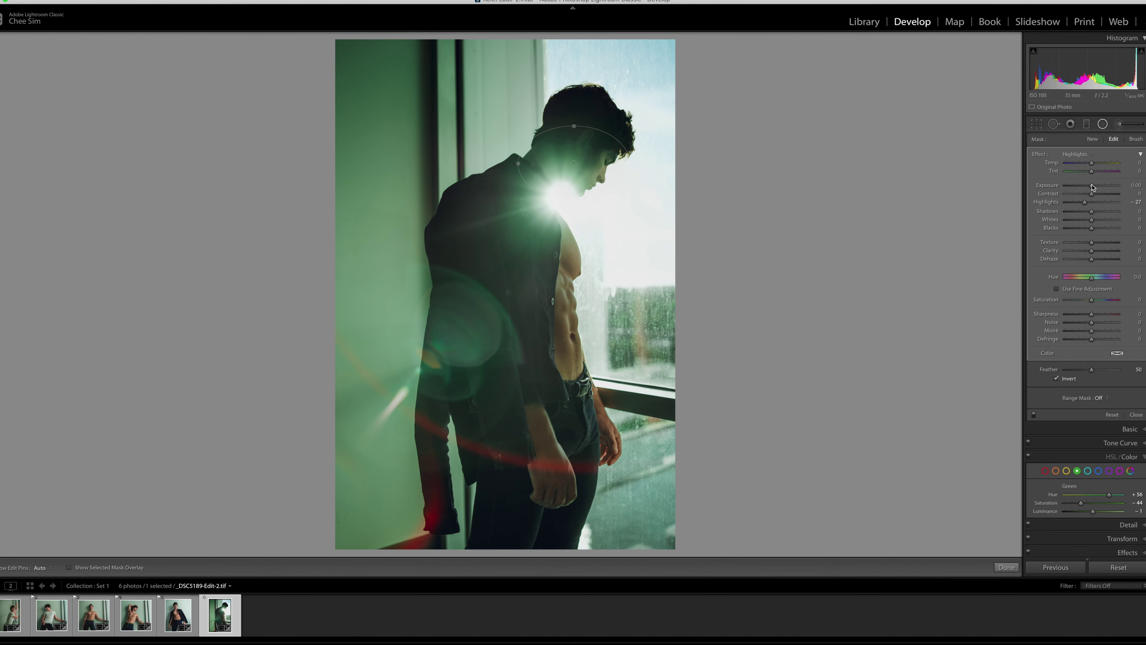
{"action": "left_click_drag", "start_coordinate": [1091, 171], "coordinate": [1100, 173]}
{"action": "left_click_drag", "start_coordinate": [1091, 163], "coordinate": [1093, 164]}
{"action": "left_click", "coordinate": [1006, 567]}
{"action": "left_click", "coordinate": [1098, 180]}
{"action": "left_click_drag", "start_coordinate": [1093, 221], "coordinate": [1095, 204]}
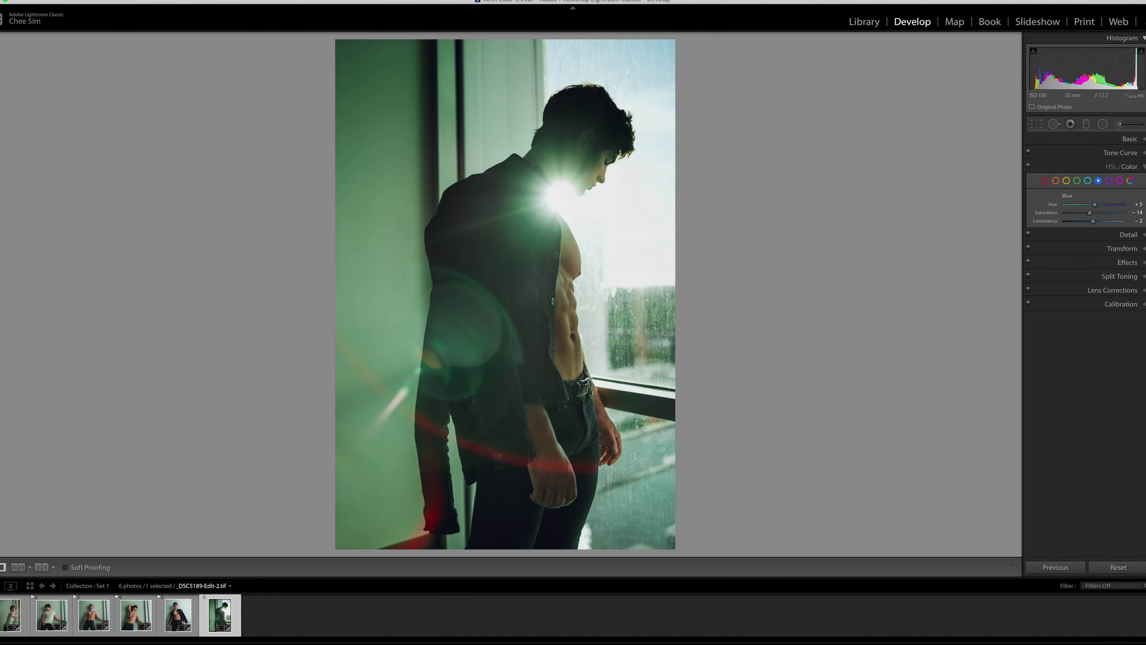
- Paint an adjustment brush over the wrist and hand with Hue 4.8, Contrast -19, Shadows 18 and slightly cooler colour
{"action": "left_click", "coordinate": [1120, 124]}
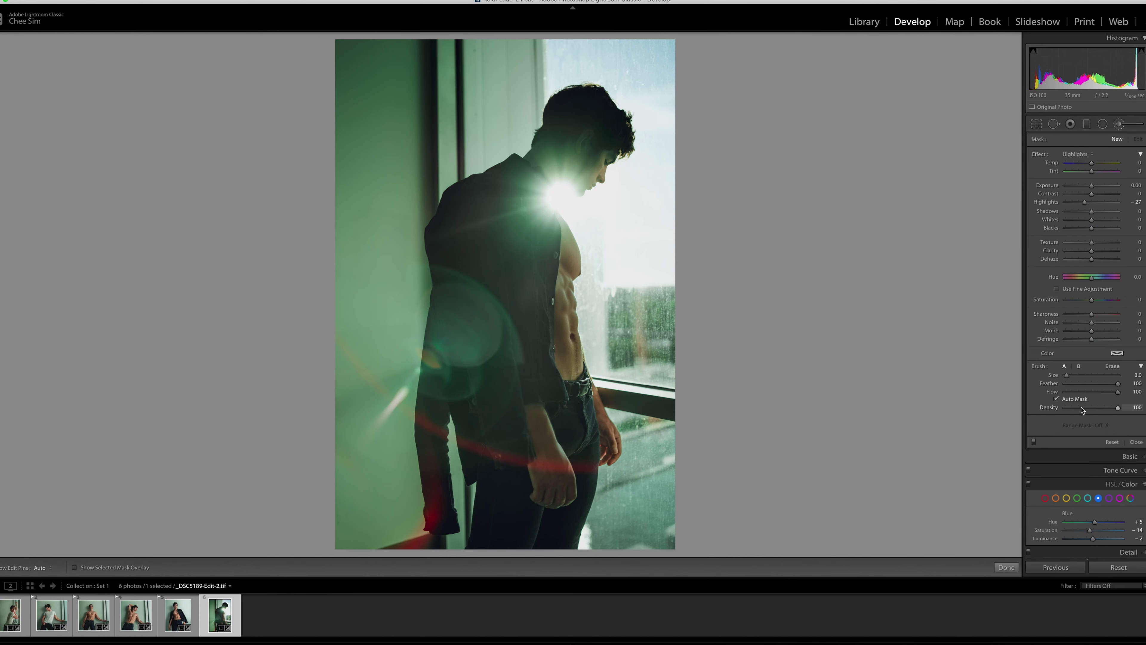
{"action": "key", "text": "o"}
{"action": "key", "text": "h"}
{"action": "left_click_drag", "start_coordinate": [596, 404], "coordinate": [612, 454]}
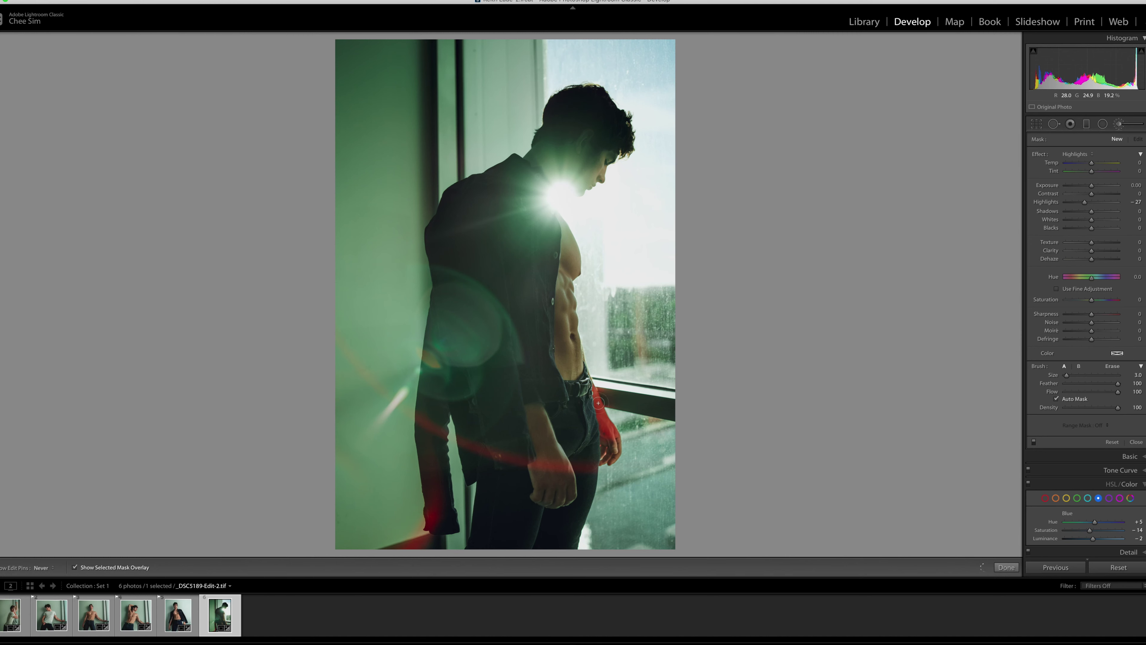
{"action": "key", "text": "o"}
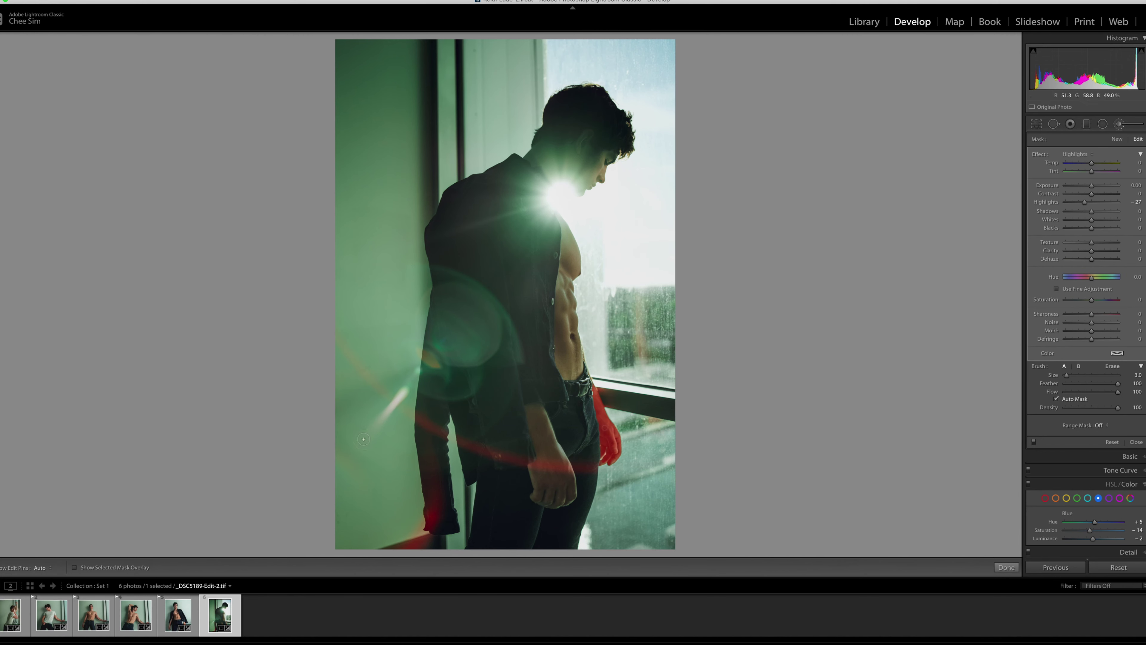
{"action": "left_click_drag", "start_coordinate": [1091, 276], "coordinate": [1092, 282]}
{"action": "left_click_drag", "start_coordinate": [1092, 211], "coordinate": [1096, 211]}
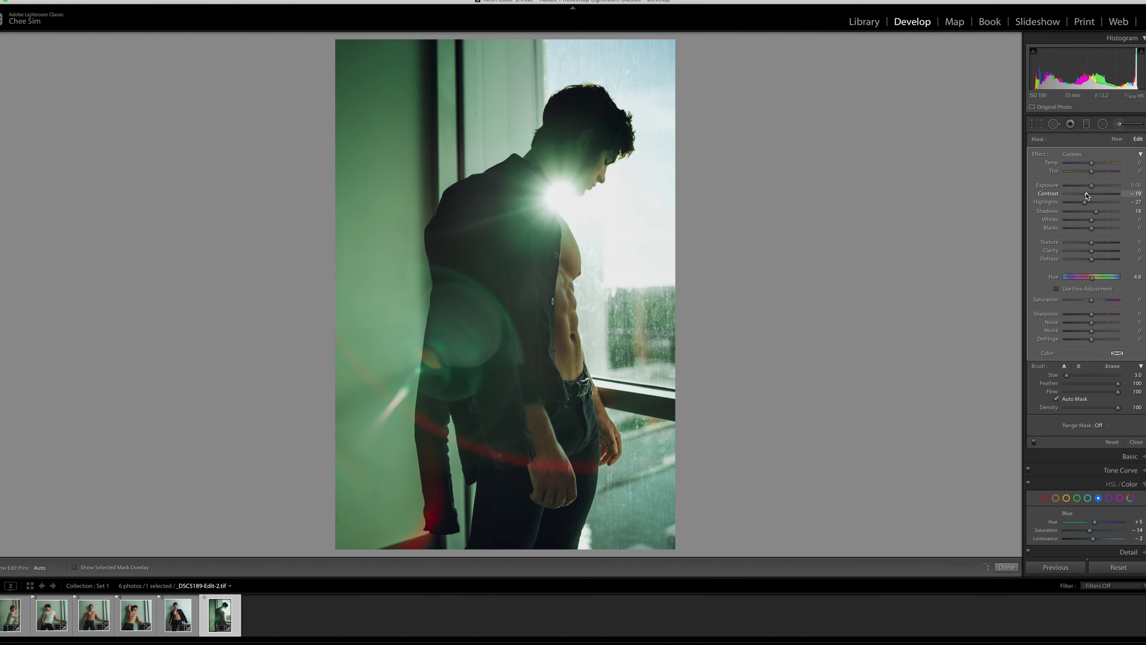
{"action": "left_click_drag", "start_coordinate": [1092, 163], "coordinate": [1091, 171]}
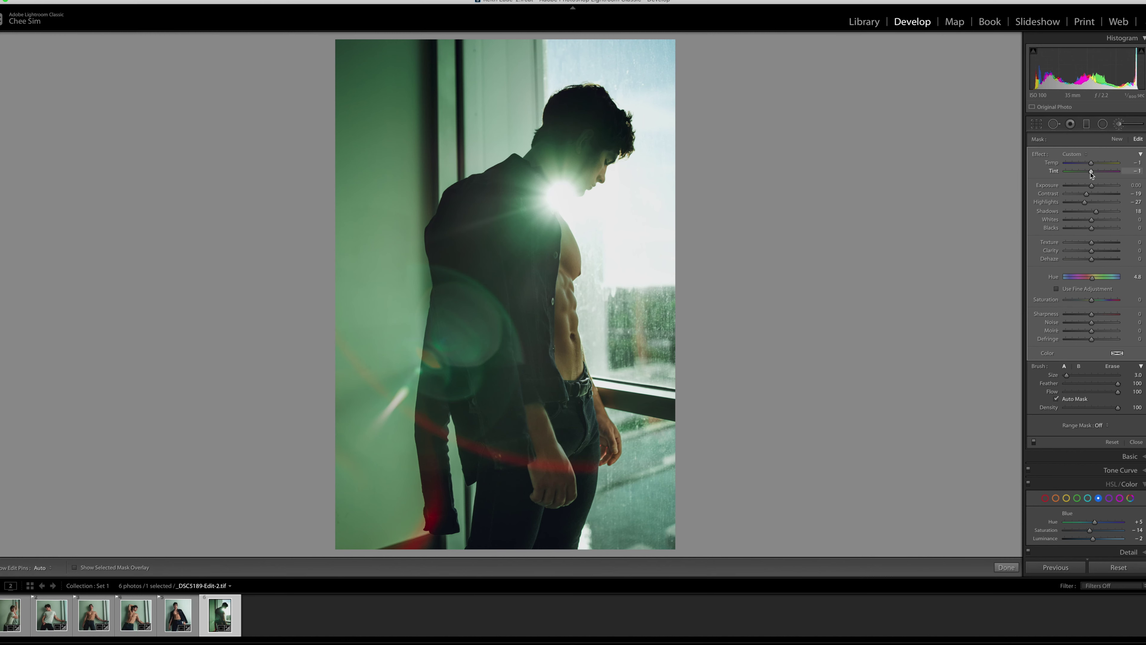
- Finish the brush, then adjust the tint of an existing radial filter
{"action": "left_click", "coordinate": [1006, 567]}
{"action": "left_click", "coordinate": [1102, 124]}
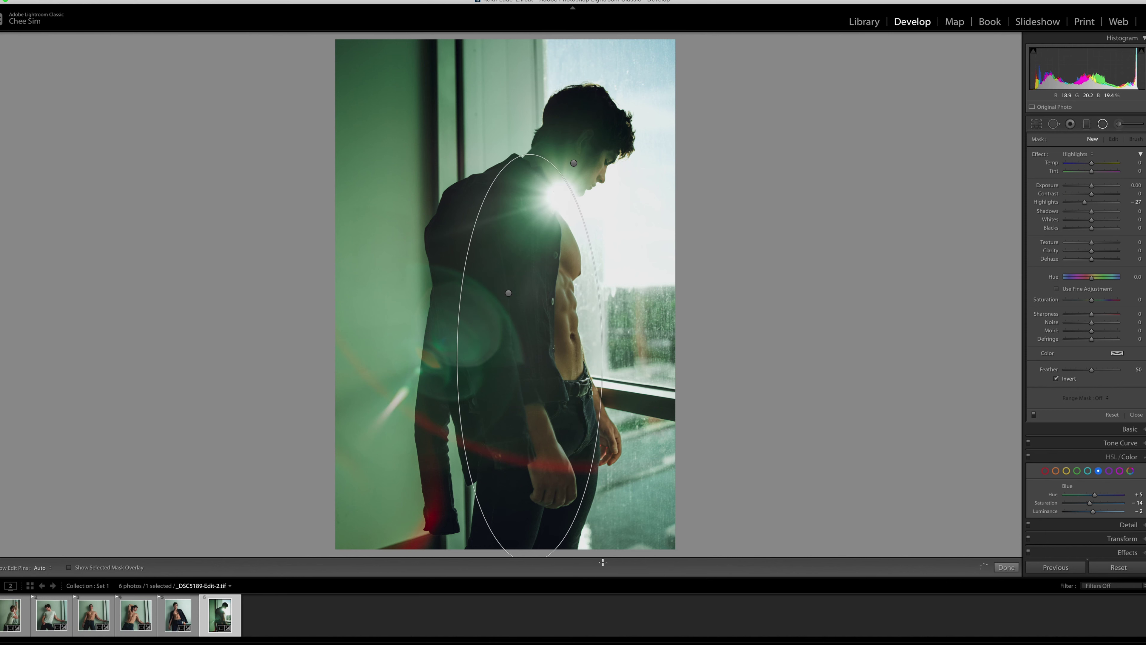
{"action": "left_click_drag", "start_coordinate": [1087, 176], "coordinate": [1095, 174]}
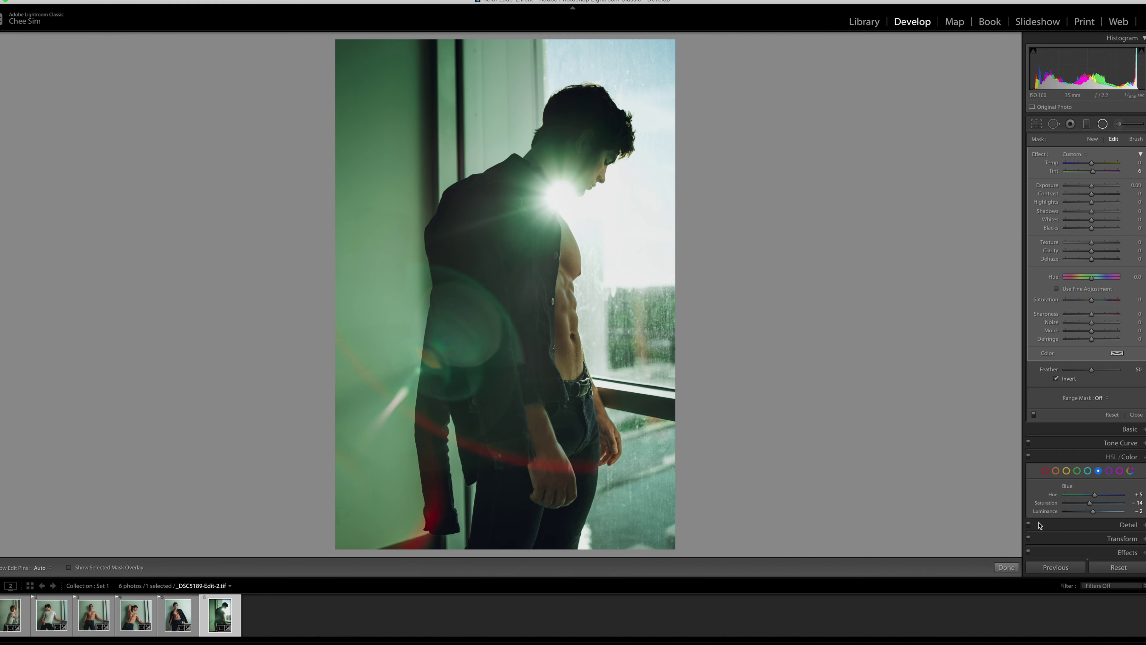
{"action": "key", "text": "shift+m"}
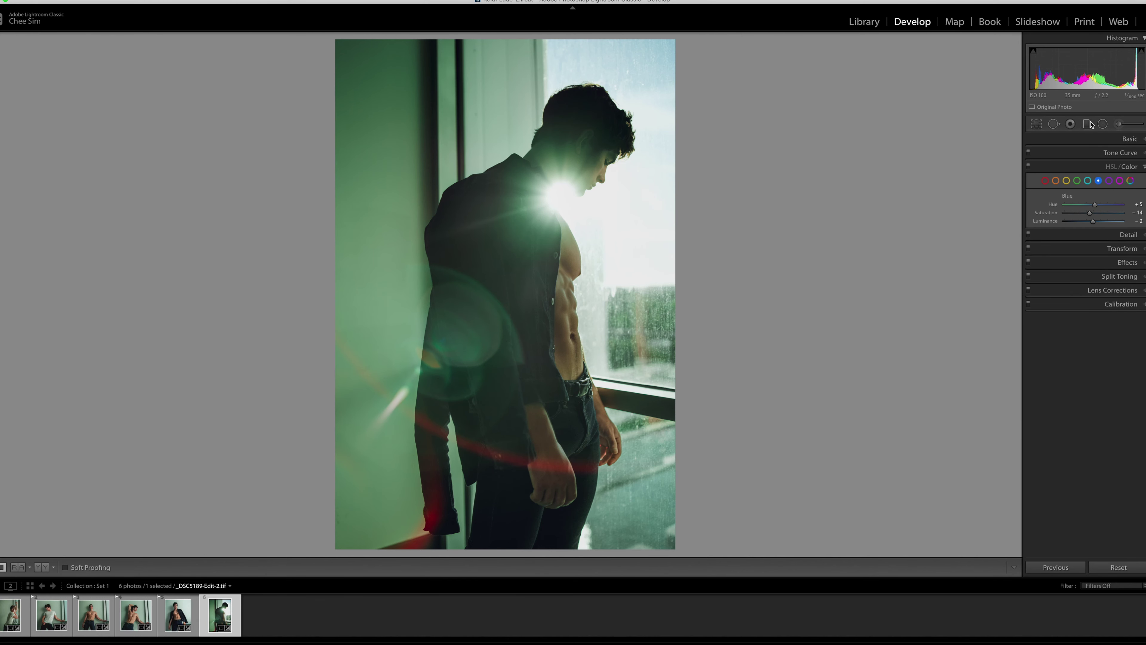
- Add a diagonal filter across the wall with Highlights -100, Exposure -0.20 and Hue 30.3
{"action": "left_click", "coordinate": [1102, 124]}
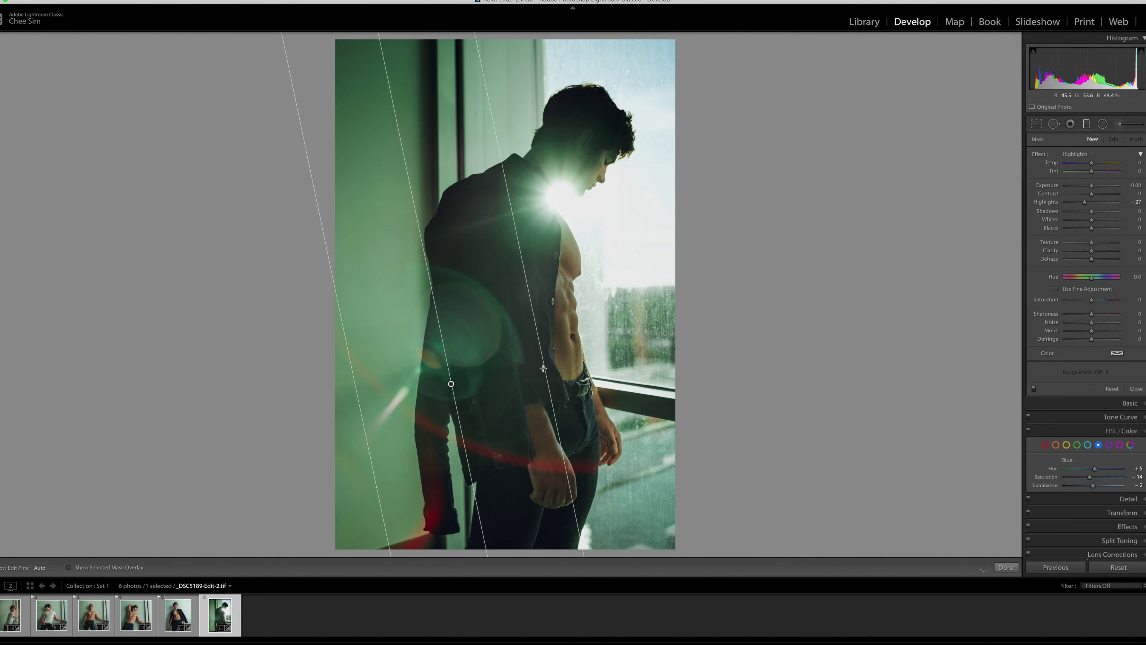
{"action": "left_click_drag", "start_coordinate": [361, 401], "coordinate": [791, 299]}
{"action": "mouse_move", "coordinate": [1085, 202]}
{"action": "left_mouse_down"}
{"action": "mouse_move", "coordinate": [1065, 202]}
{"action": "mouse_move", "coordinate": [1091, 185]}
{"action": "left_mouse_up"}
{"action": "left_click_drag", "start_coordinate": [1093, 280], "coordinate": [1090, 300]}
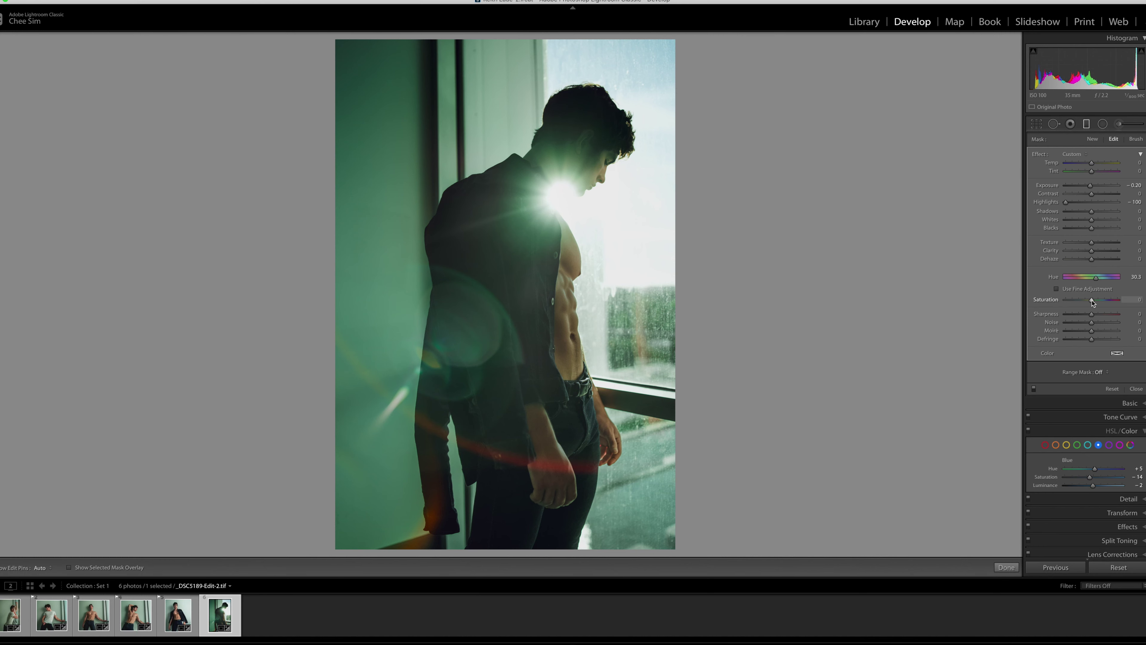
{"action": "key", "text": "m"}
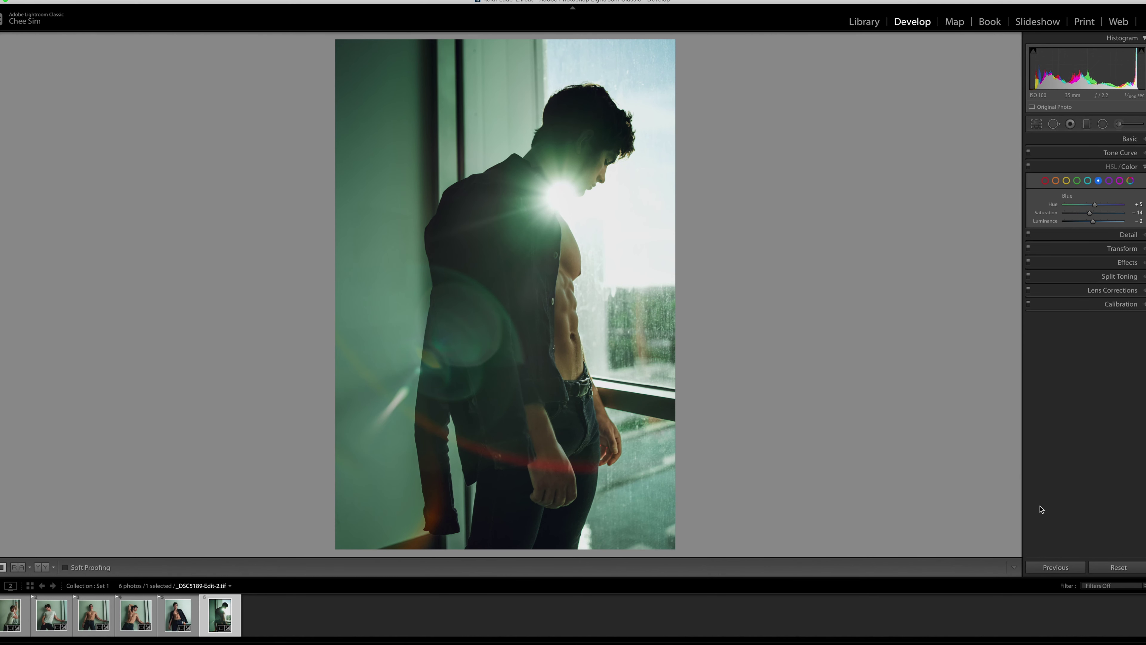
- Add a radial filter over the window with Shadows +67, Contrast -34 and reduced Clarity
{"action": "left_click", "coordinate": [1102, 124]}
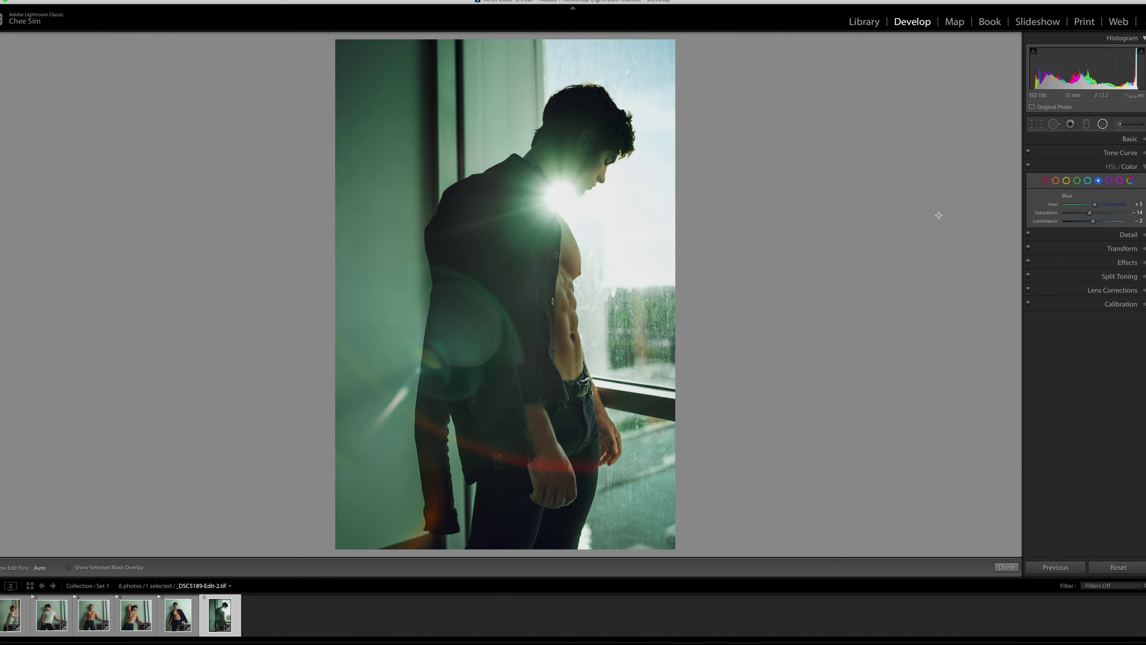
{"action": "left_click_drag", "start_coordinate": [653, 337], "coordinate": [716, 402]}
{"action": "left_click_drag", "start_coordinate": [646, 354], "coordinate": [646, 316]}
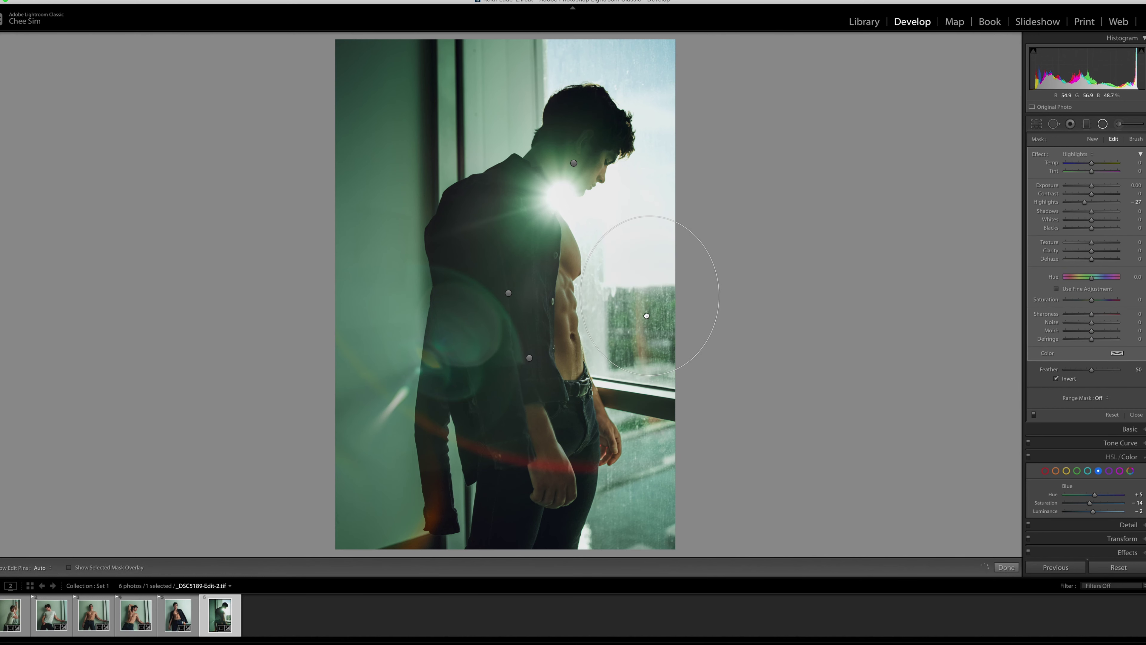
{"action": "double_click", "coordinate": [1084, 204]}
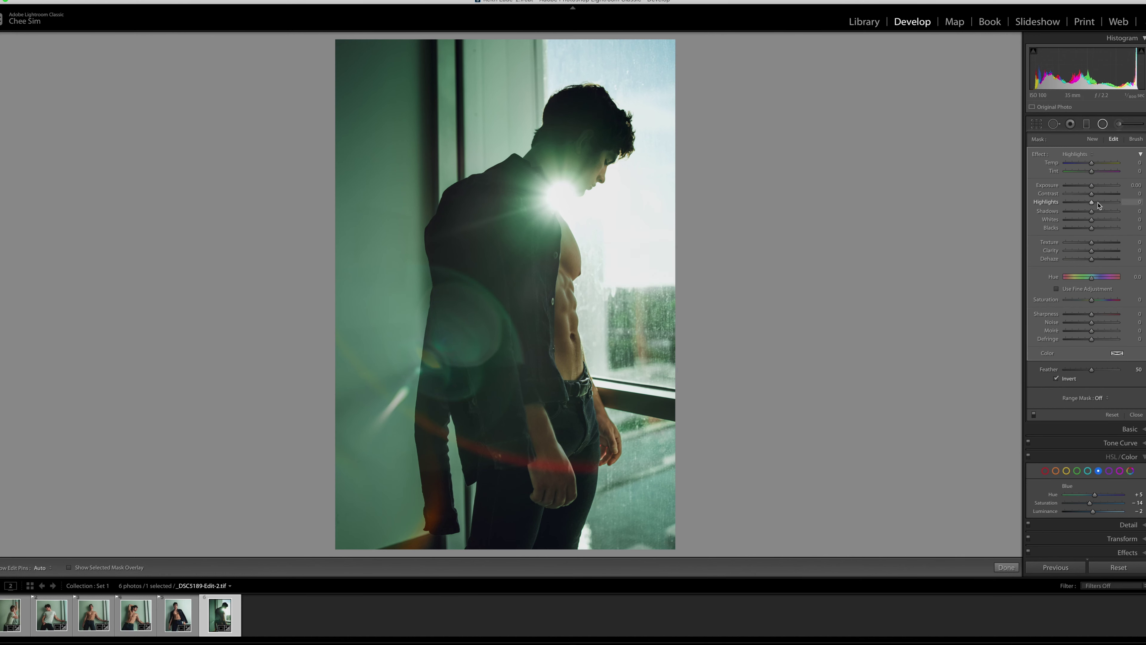
{"action": "mouse_move", "coordinate": [1097, 202]}
{"action": "left_mouse_down"}
{"action": "mouse_move", "coordinate": [1110, 211]}
{"action": "mouse_move", "coordinate": [1084, 194]}
{"action": "left_mouse_up"}
{"action": "mouse_move", "coordinate": [1093, 252]}
{"action": "left_mouse_down"}
{"action": "mouse_move", "coordinate": [1074, 252]}
{"action": "mouse_move", "coordinate": [1084, 243]}
{"action": "mouse_move", "coordinate": [1087, 259]}
{"action": "left_mouse_up"}
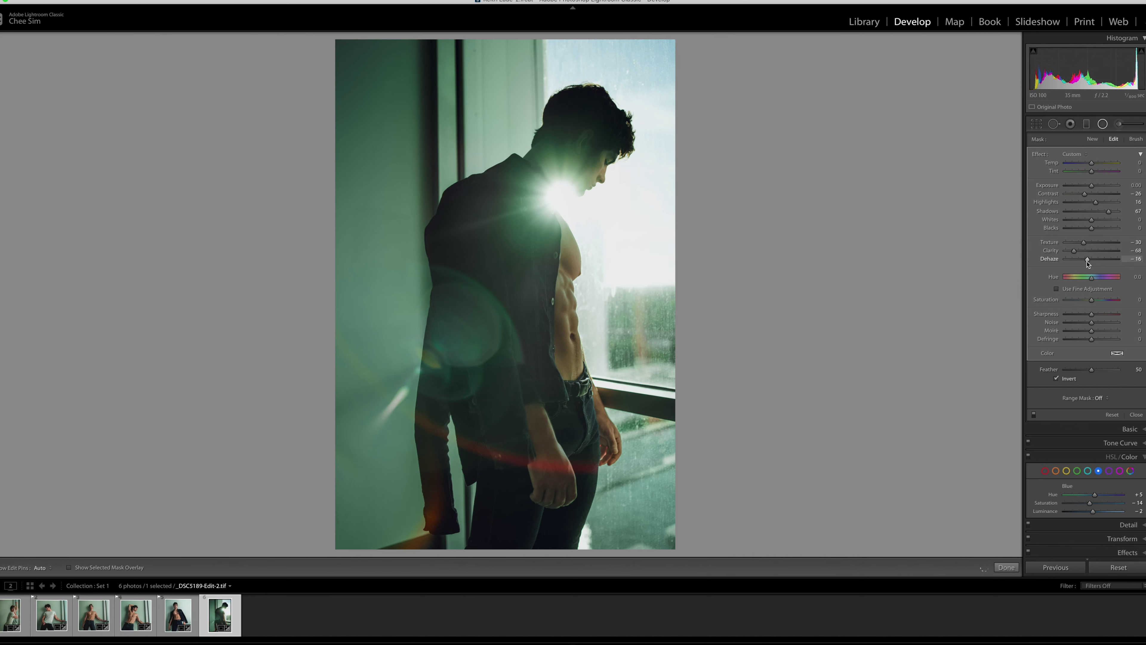
{"action": "key", "text": "Return"}
{"action": "left_click_drag", "start_coordinate": [1090, 193], "coordinate": [1082, 193]}
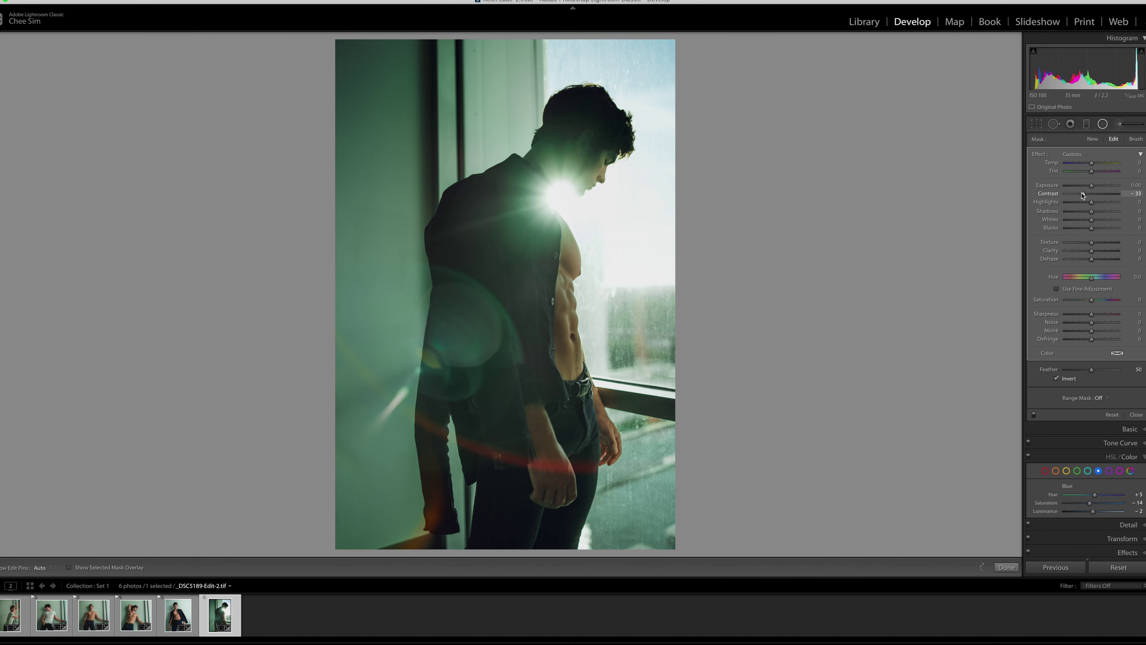
{"action": "left_click_drag", "start_coordinate": [1092, 250], "coordinate": [1074, 253]}
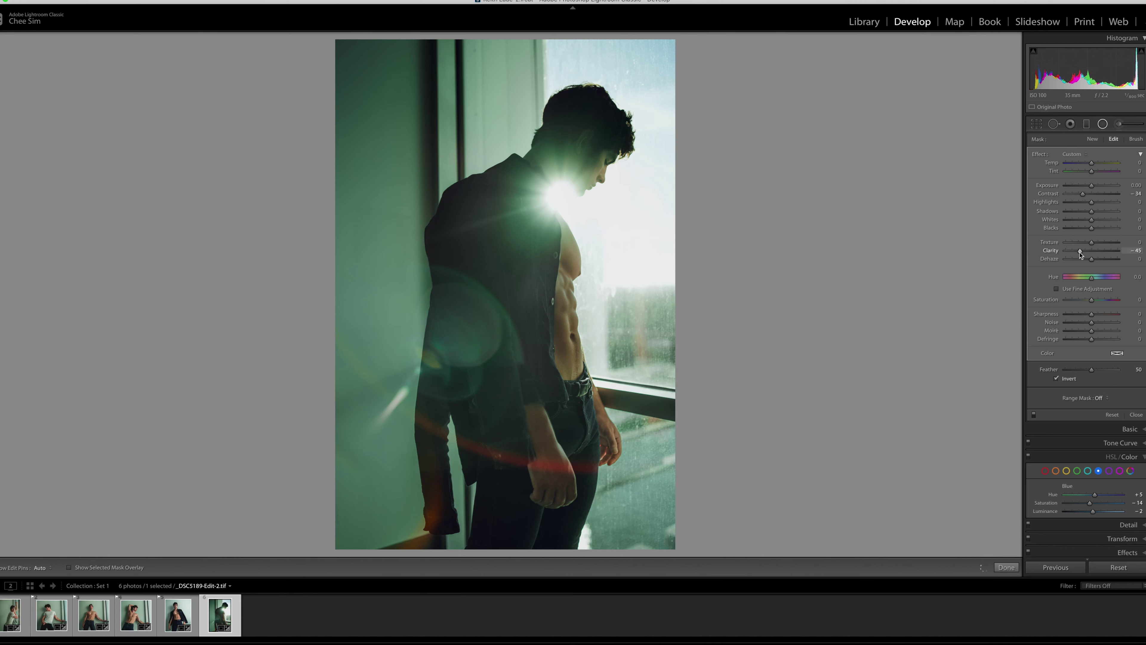
- Add a radial filter over the top with Contrast -21 and Clarity -54, then view the photo alone
{"action": "left_click_drag", "start_coordinate": [640, 62], "coordinate": [724, 112]}
{"action": "double_click", "coordinate": [1048, 202]}
{"action": "left_click_drag", "start_coordinate": [1091, 194], "coordinate": [1085, 194]}
{"action": "left_click_drag", "start_coordinate": [1091, 251], "coordinate": [1075, 251]}
{"action": "left_click", "coordinate": [1005, 567]}
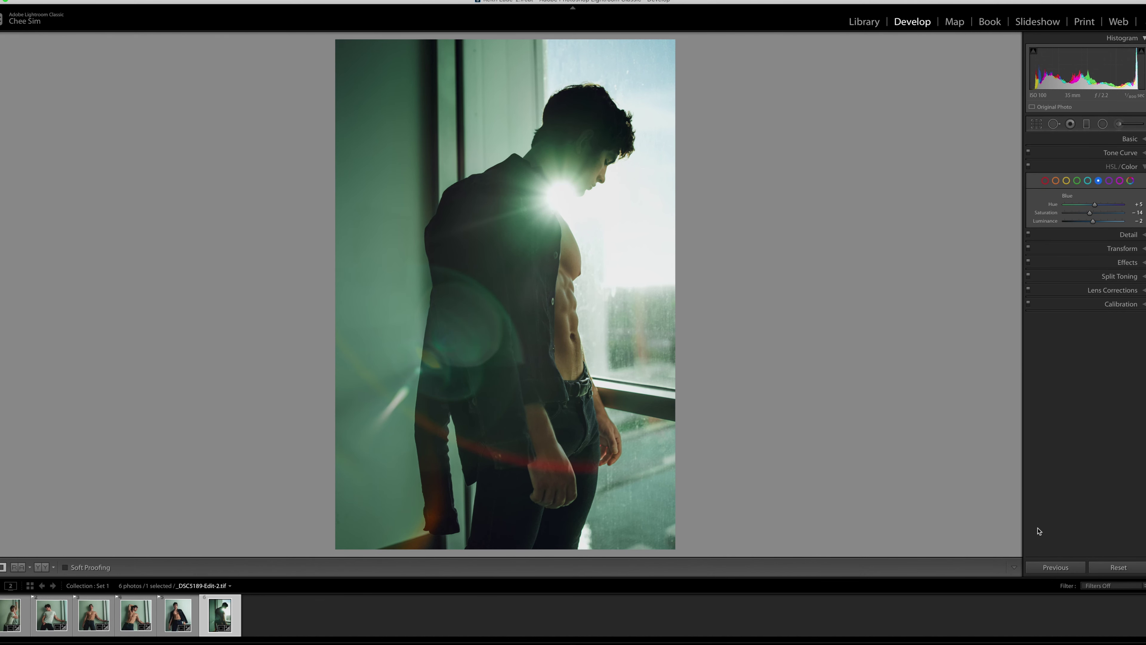
{"action": "key", "text": "l"}
{"action": "key", "text": "l"}
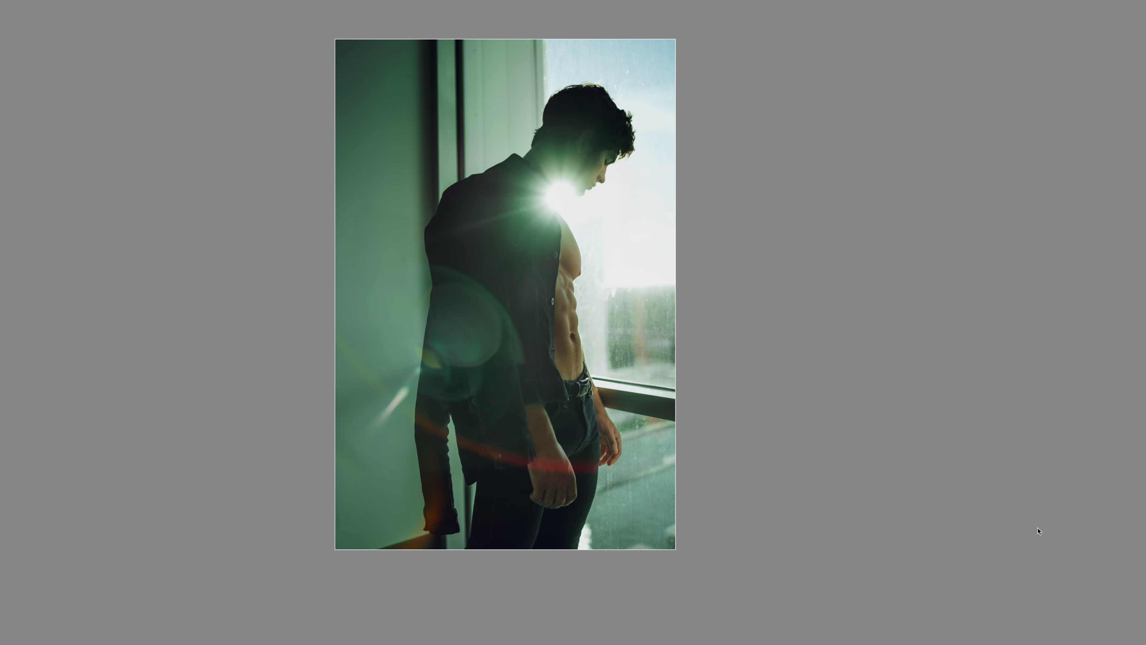
- Compare the edit before/after, then return to the six-thumbnail Grid and enlarge the first portrait
{"action": "key", "text": "backslash"}
{"action": "key", "text": "backslash"}
{"action": "key", "text": "shift+Tab"}
{"action": "key", "text": "g"}
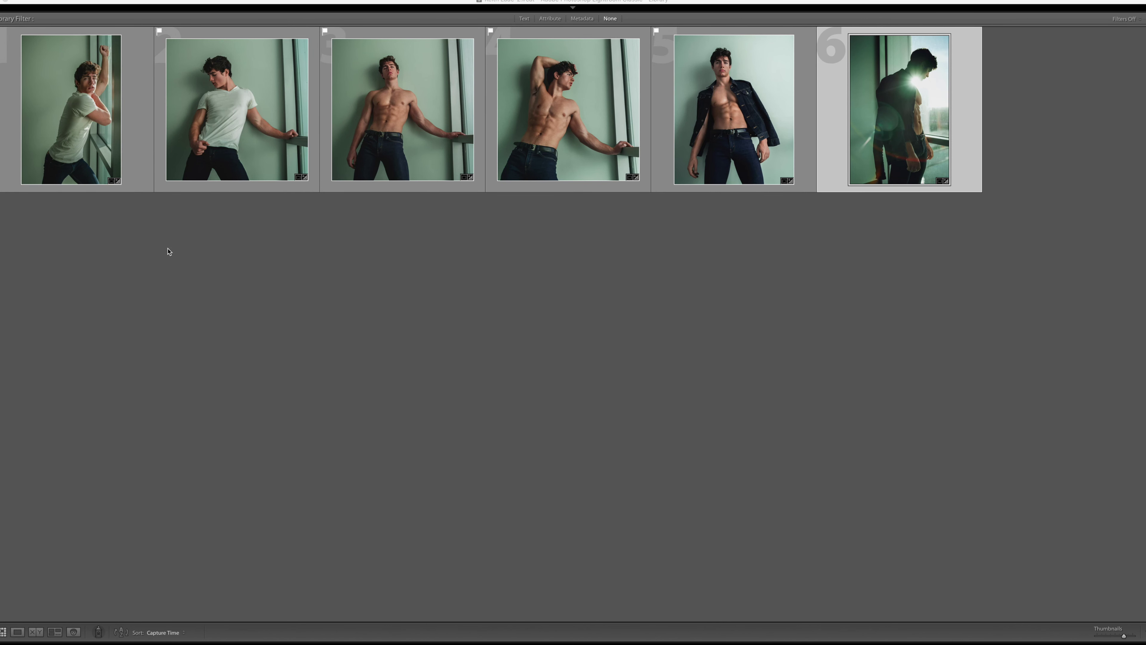
{"action": "double_click", "coordinate": [93, 118]}
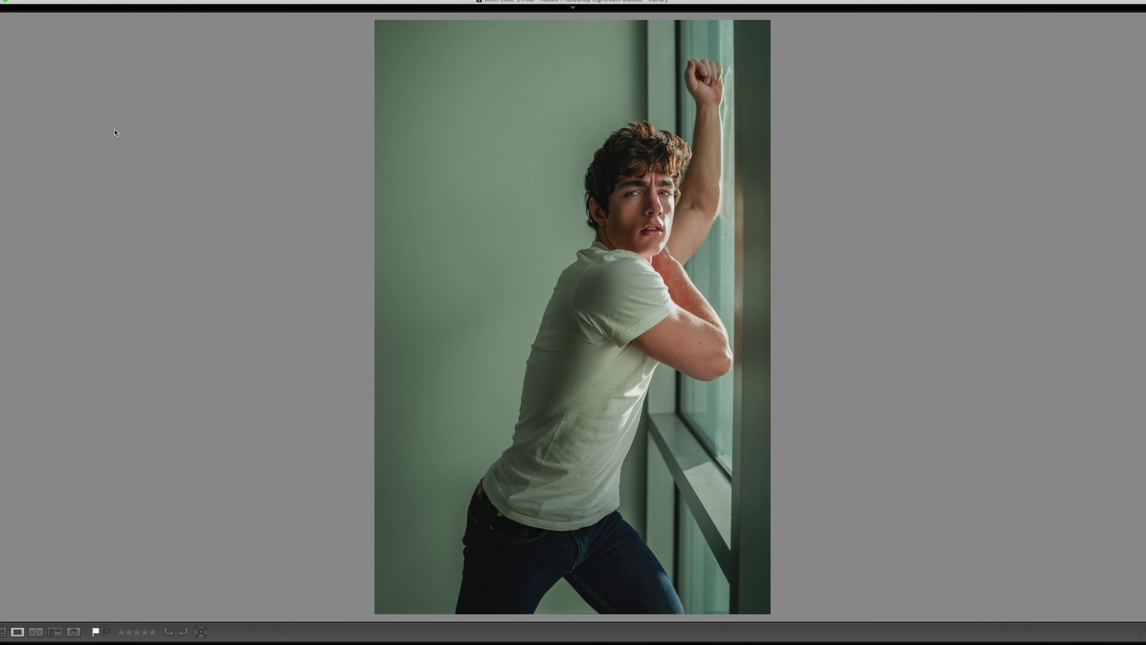
- Step through all six portraits one at a time, past the backlit window shot and back to the first
{"action": "key", "text": "Right"}
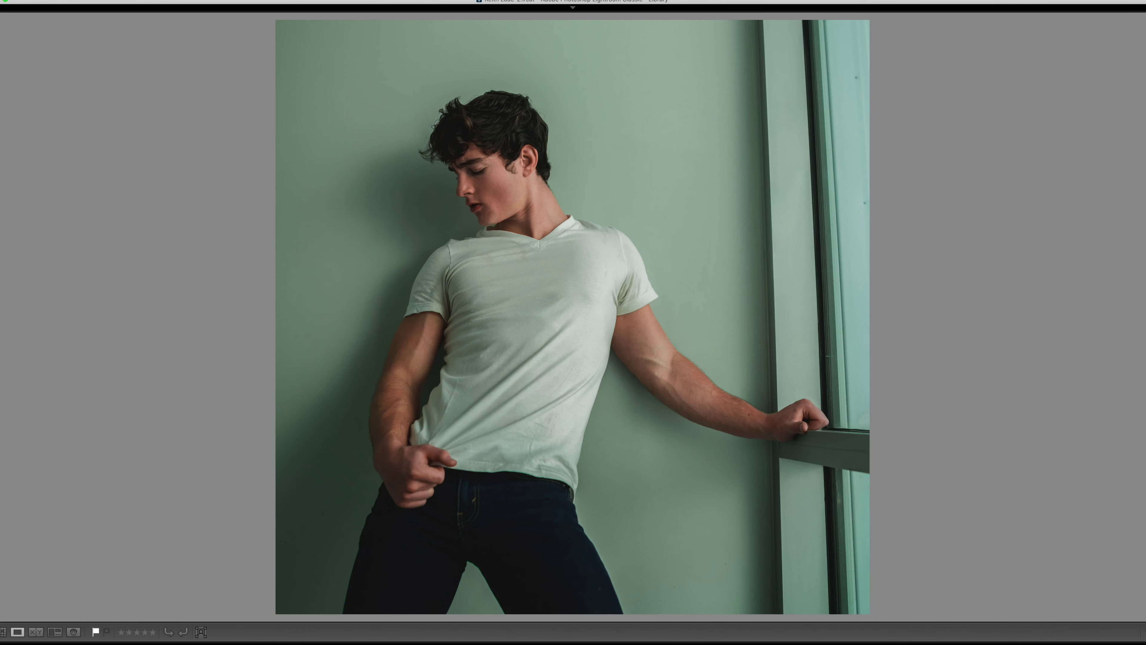
{"action": "key", "text": "Right"}
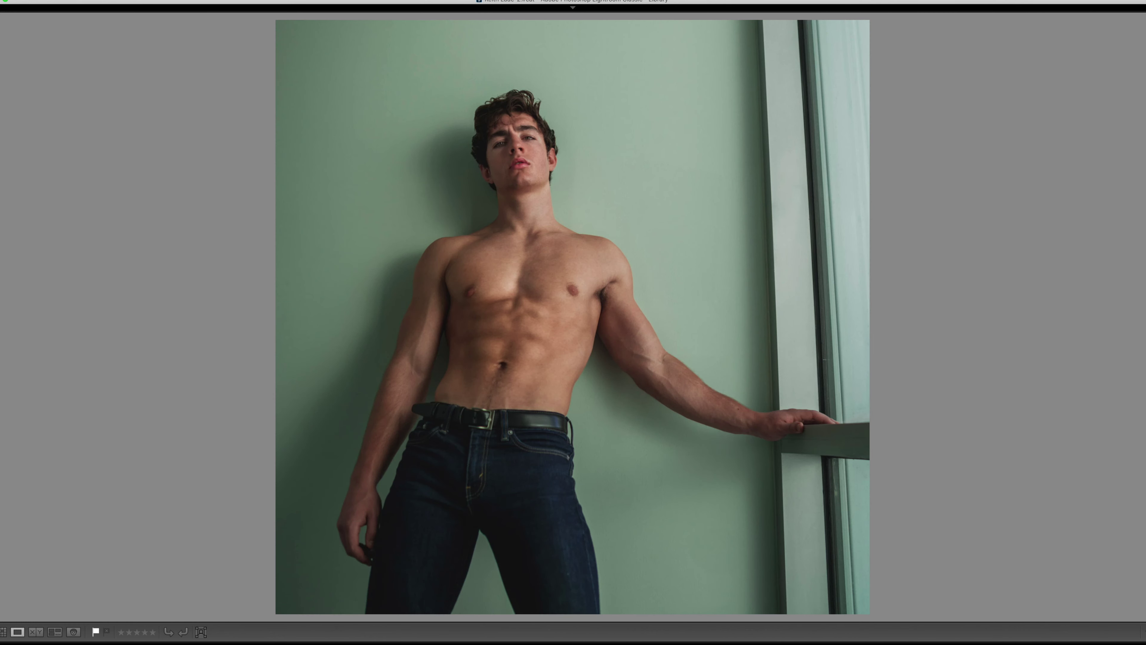
{"action": "key", "text": "Right"}
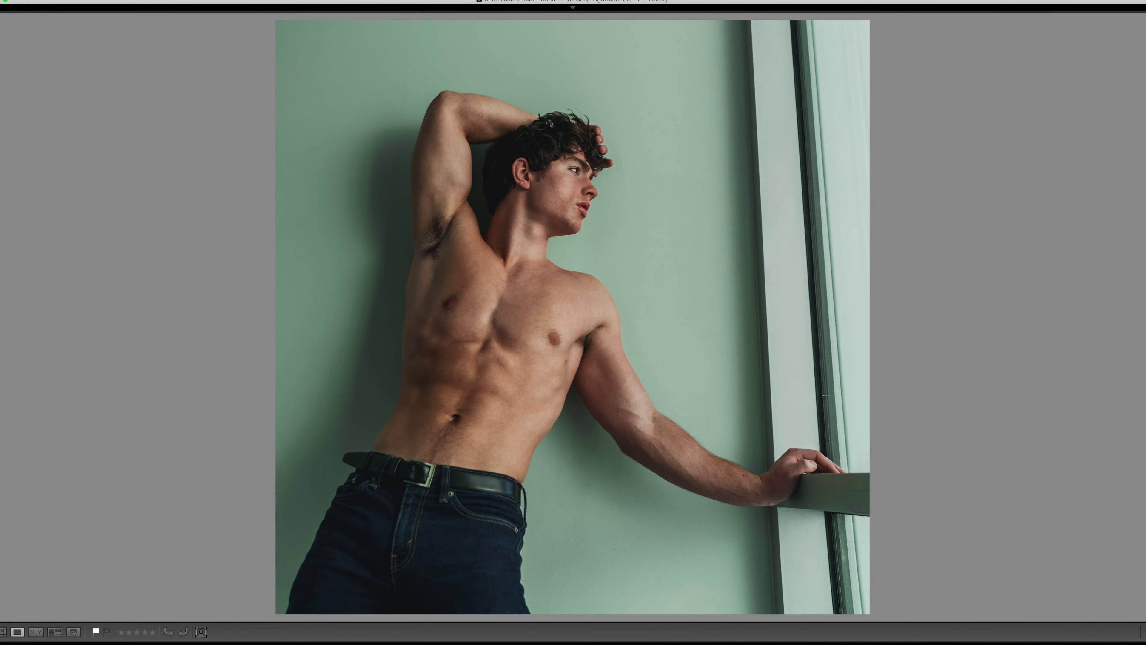
{"action": "key", "text": "Right"}
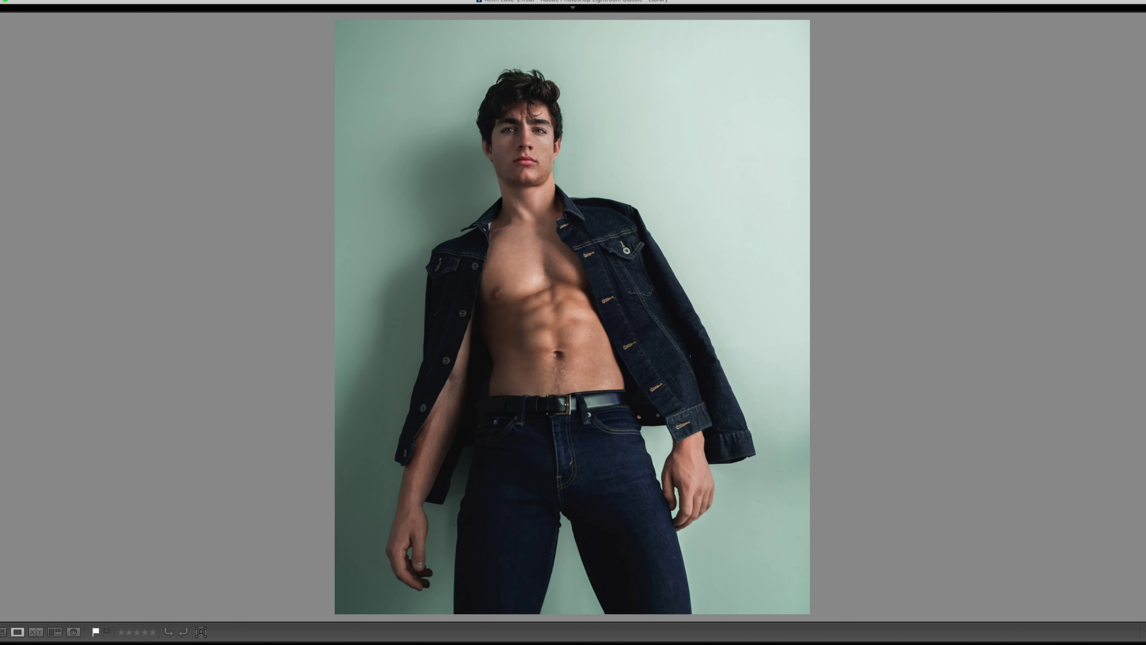
{"action": "key", "text": "Right"}
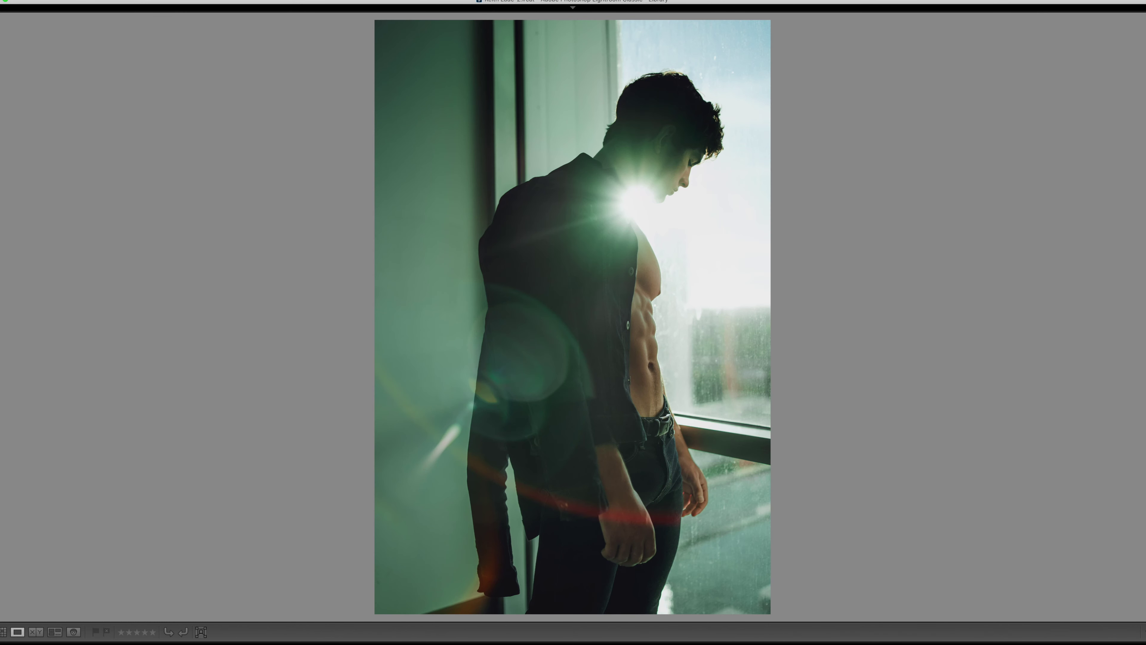
{"action": "key", "text": "Right"}
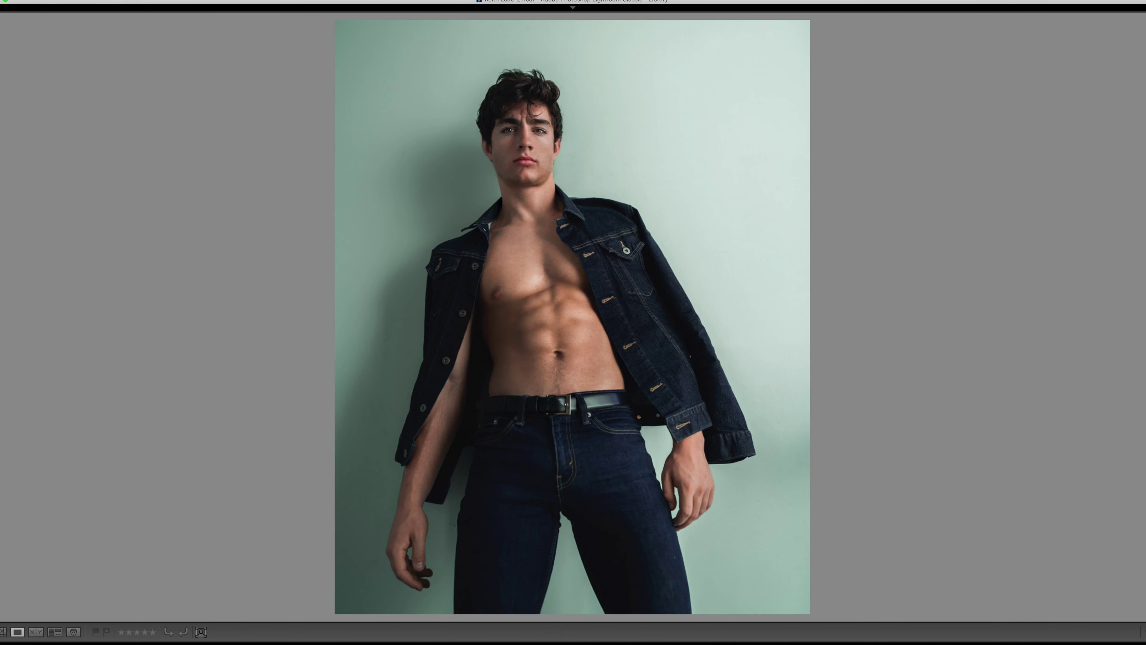
{"action": "key", "text": "Right"}
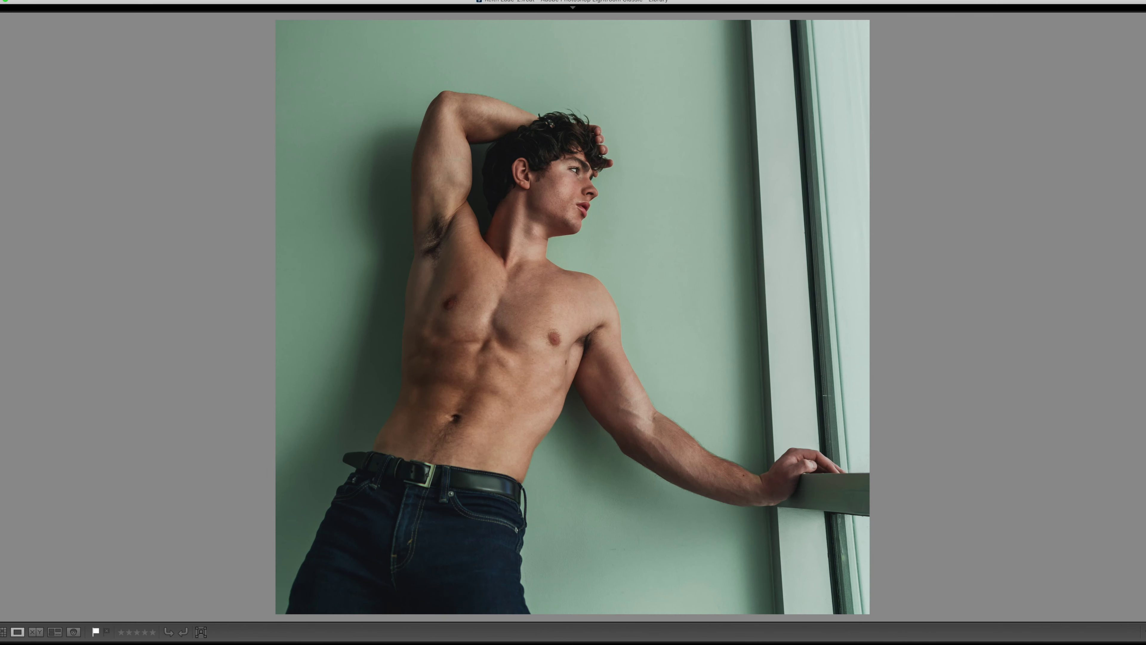
{"action": "key", "text": "Right"}
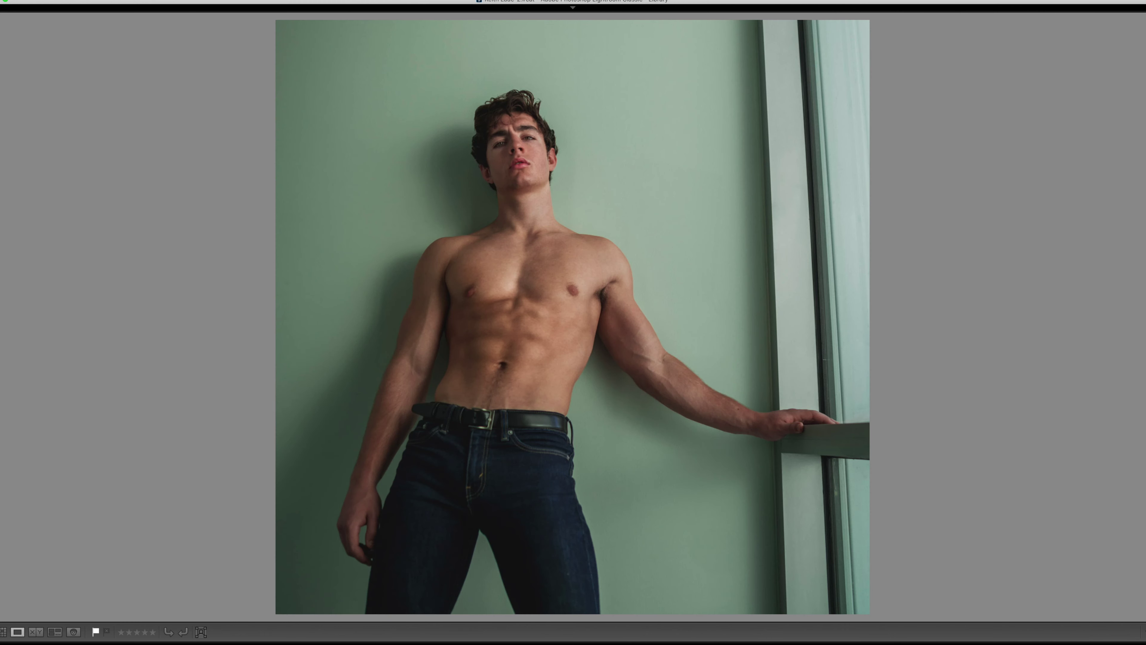
{"action": "key", "text": "Right"}
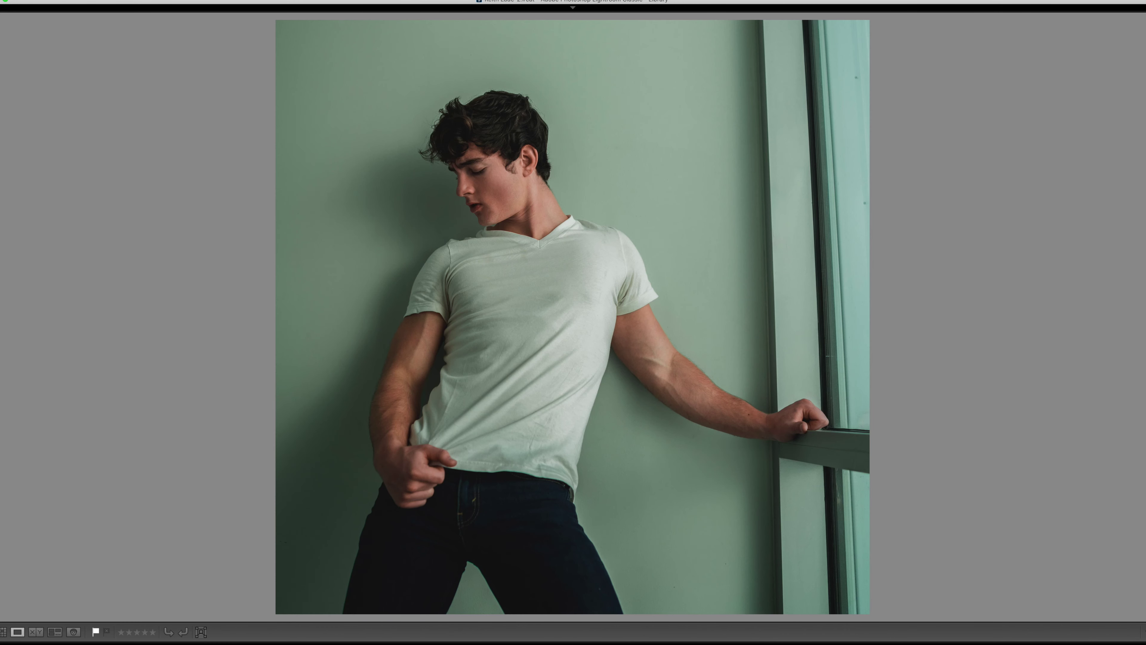
{"action": "key", "text": "Right"}
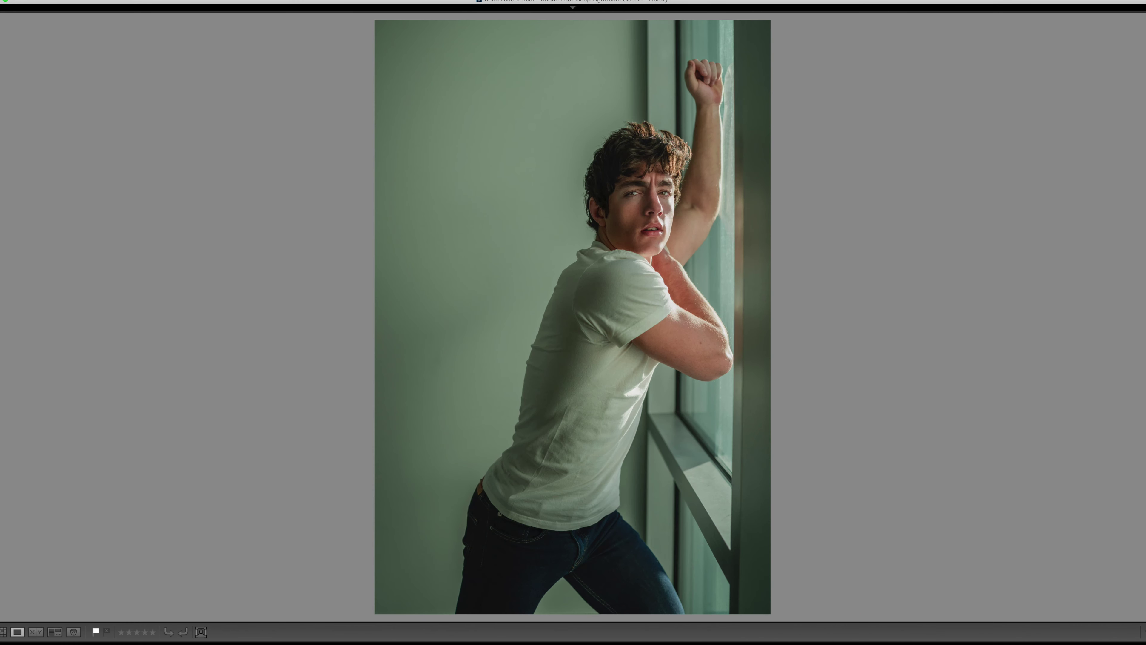